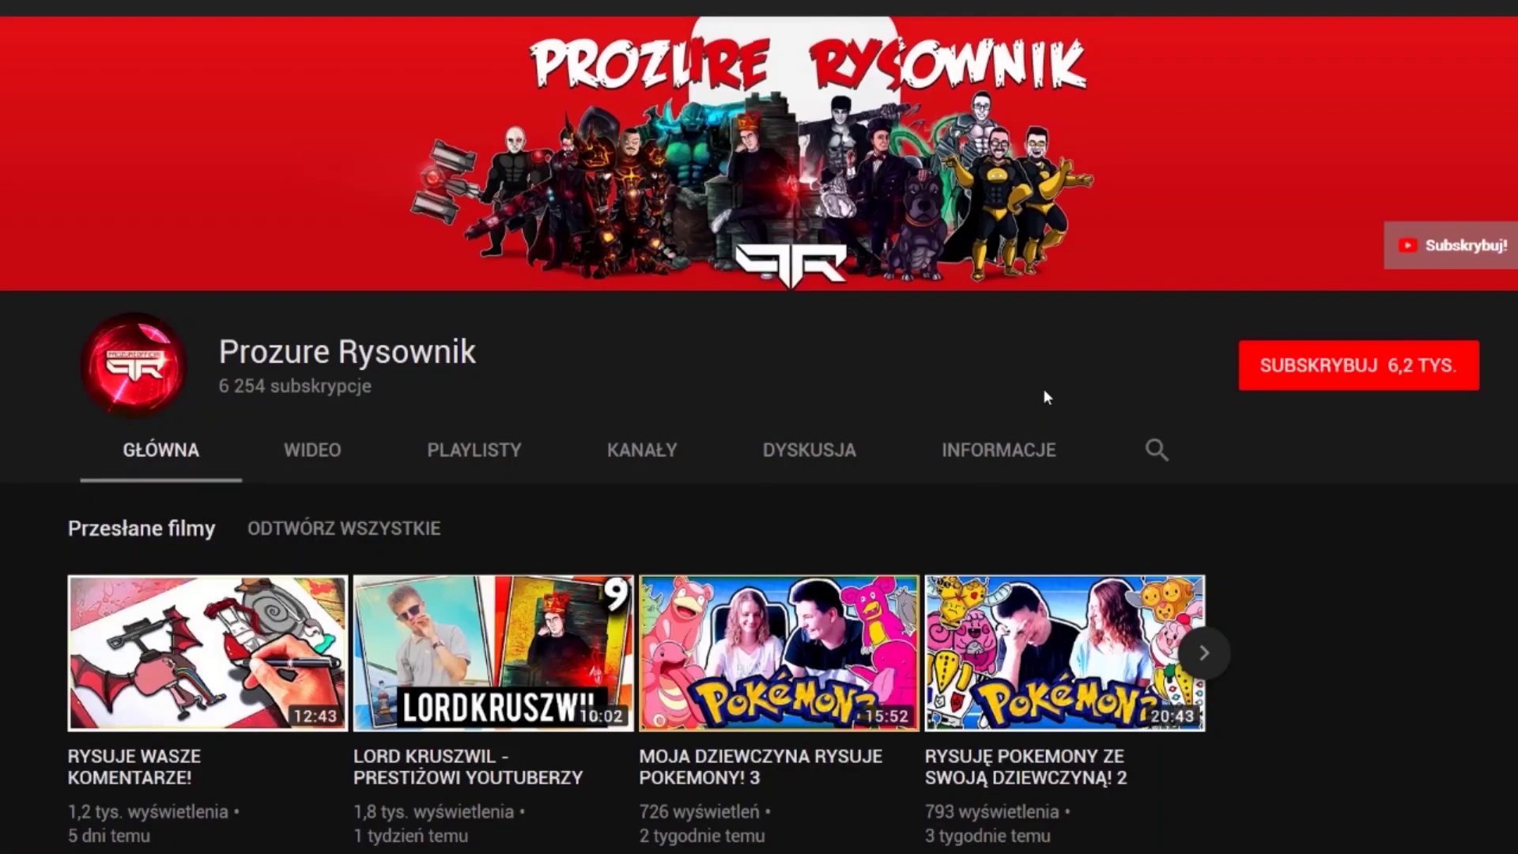
# Step: Subscribe to the open drawing channel with its SUBSKRYBUJ button
pyautogui.click(1324, 367)
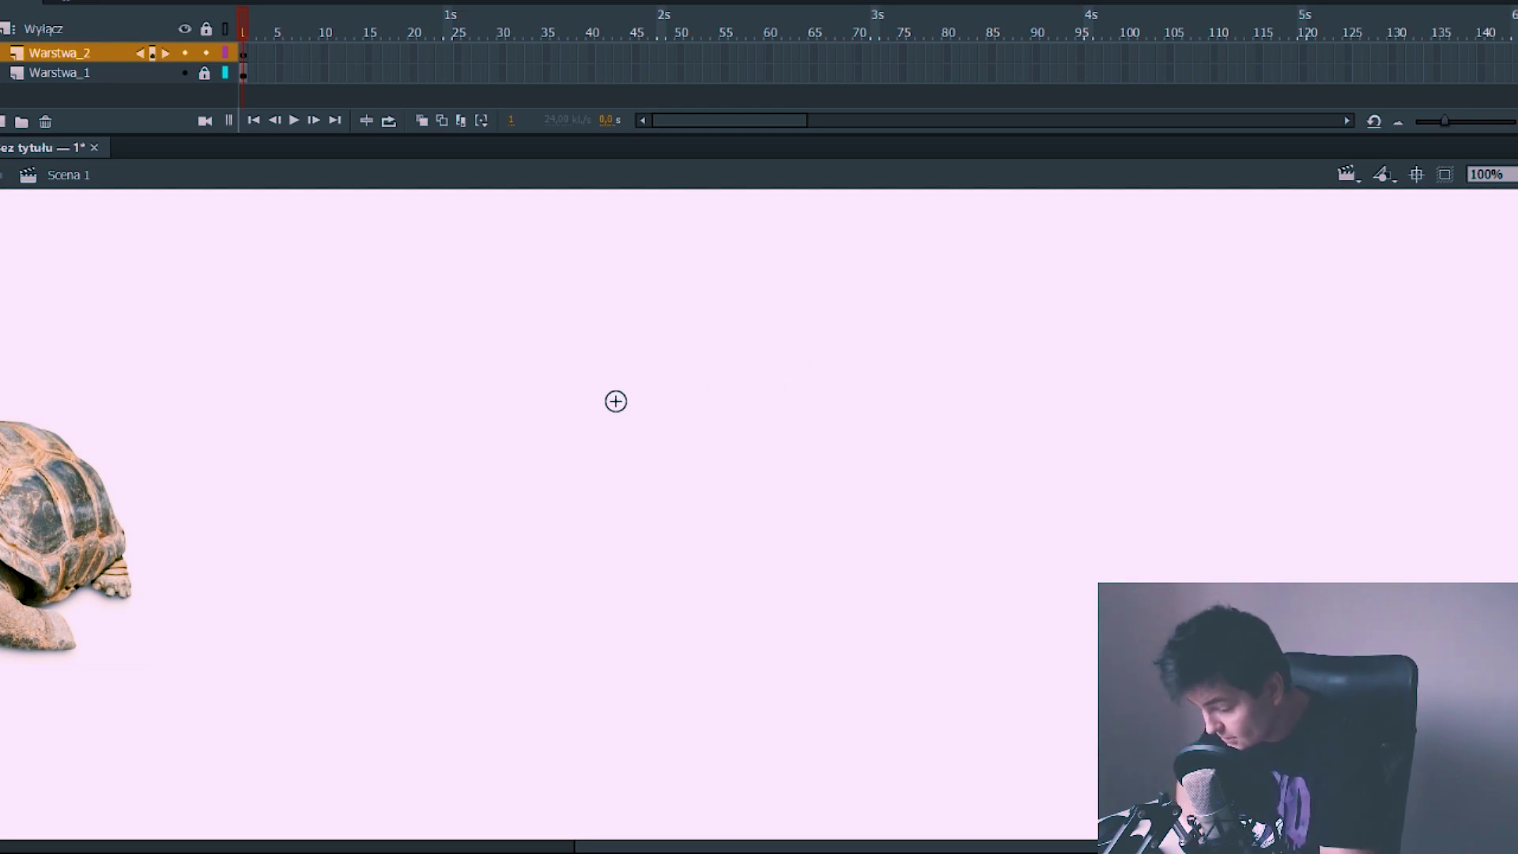
# Step: Brush a wide bowl-shaped mouth outline with tooth ticks along the top lip
pyautogui.moveTo(876, 518); pyautogui.dragTo(445, 521)
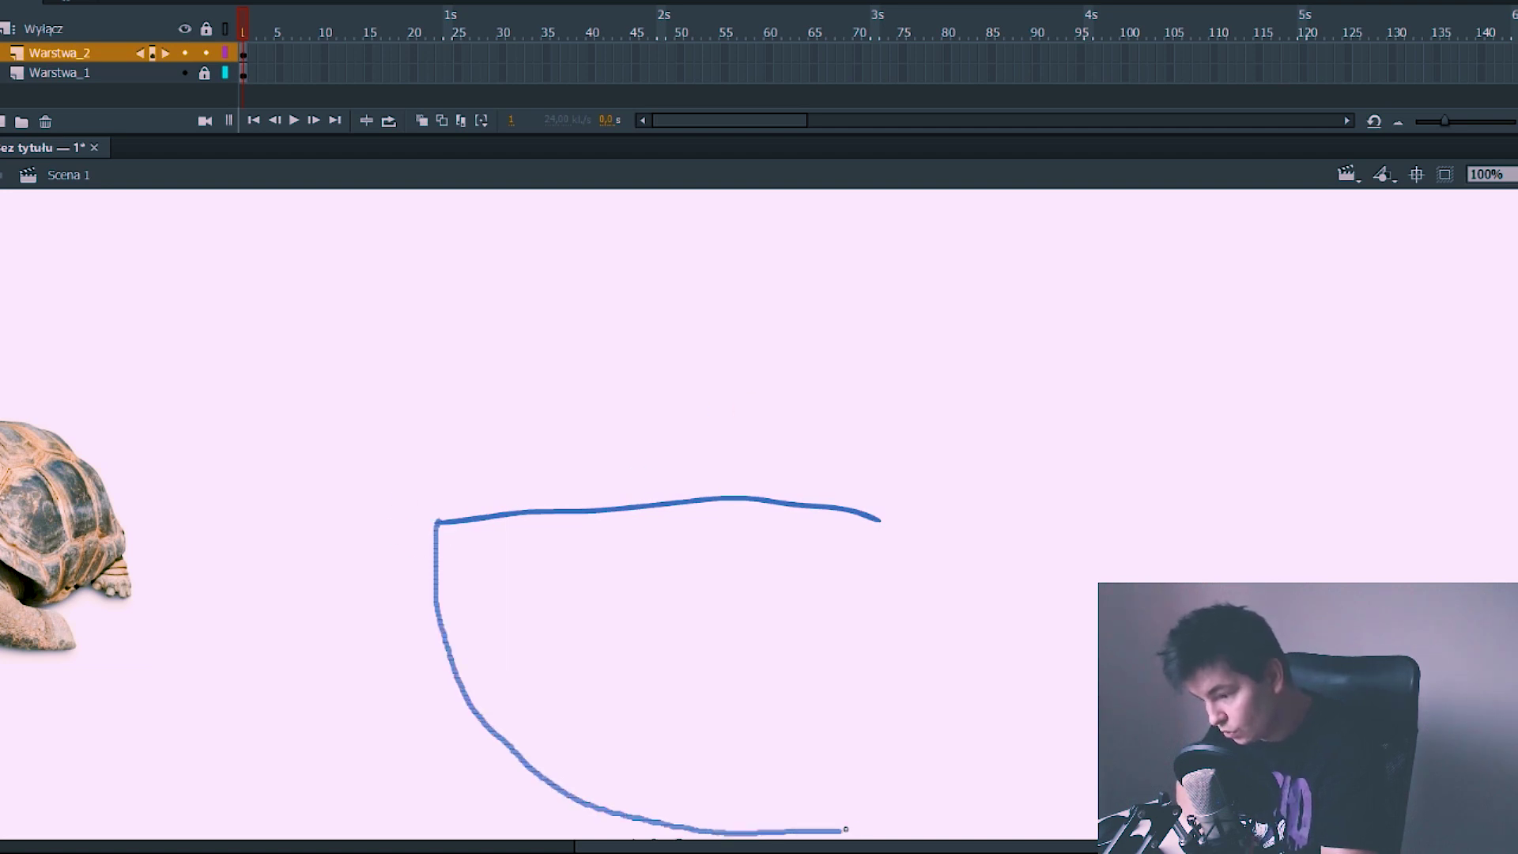
pyautogui.moveTo(1102, 579); pyautogui.dragTo(1102, 579)
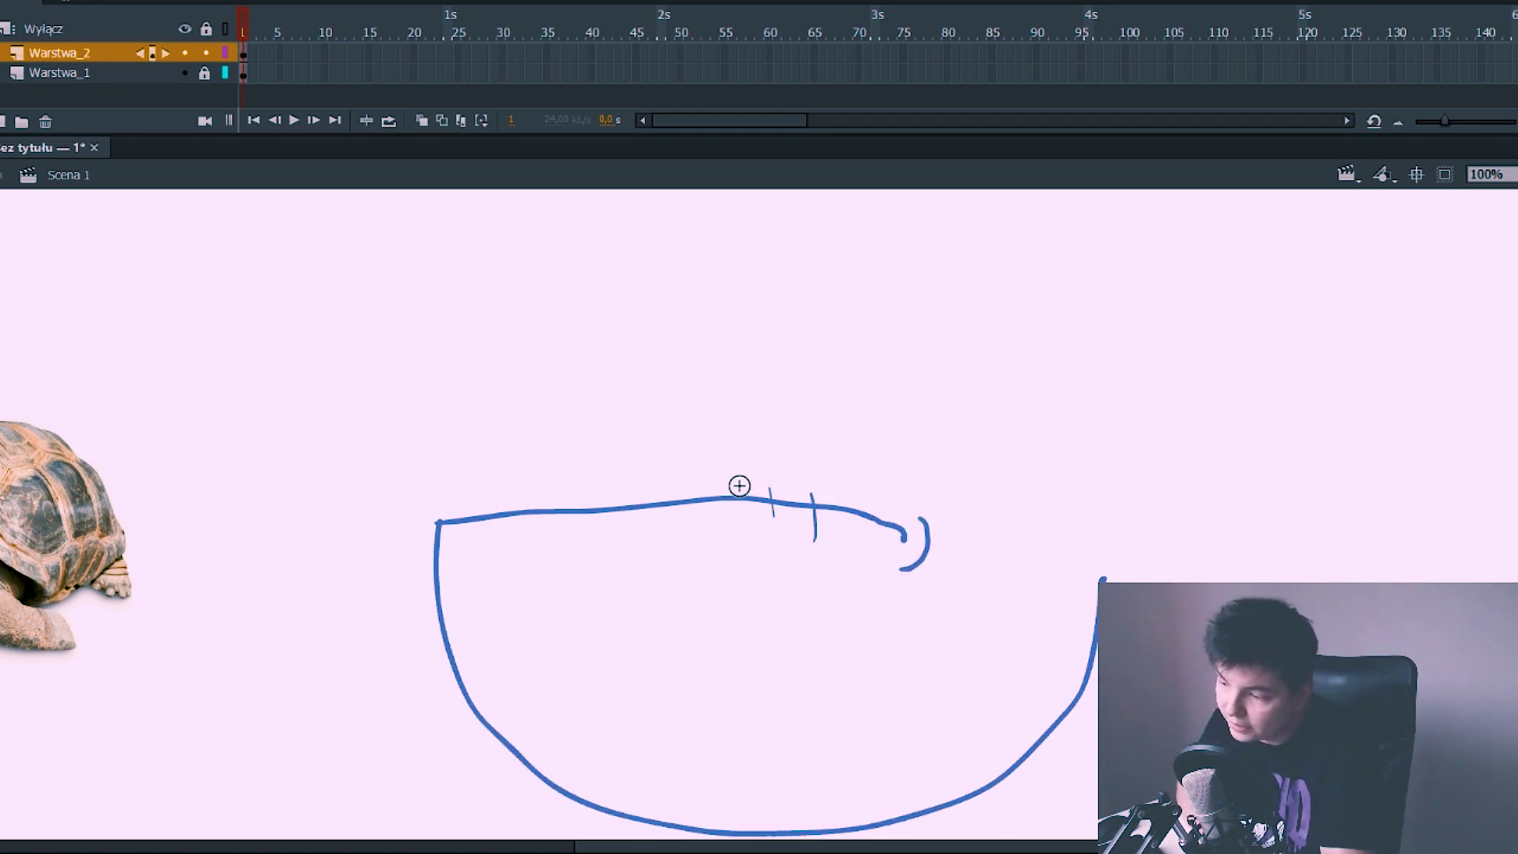
pyautogui.moveTo(736, 486); pyautogui.dragTo(735, 515)
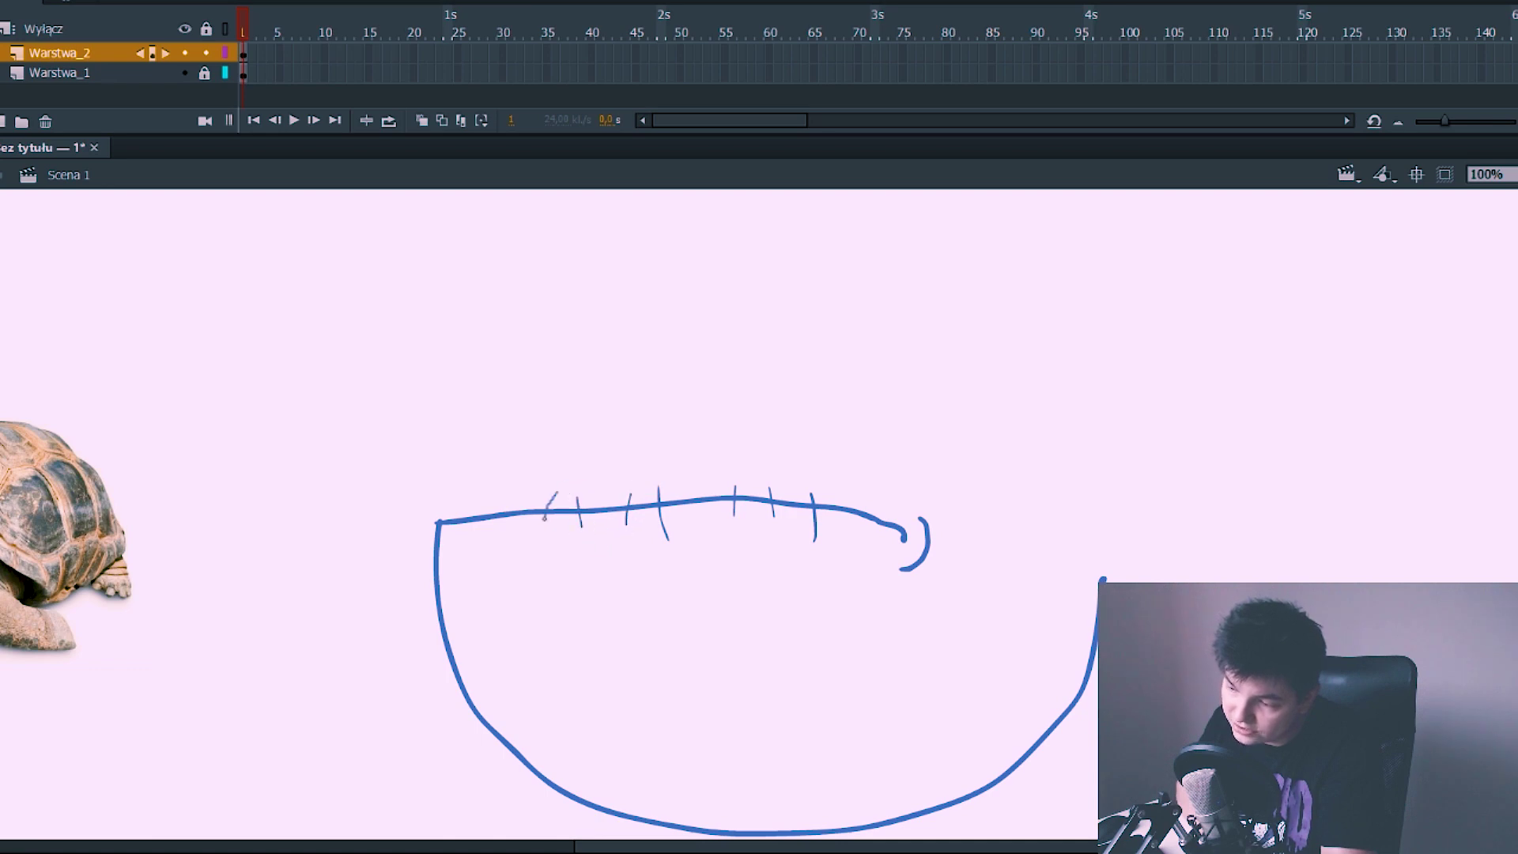
pyautogui.moveTo(511, 496); pyautogui.dragTo(503, 554)
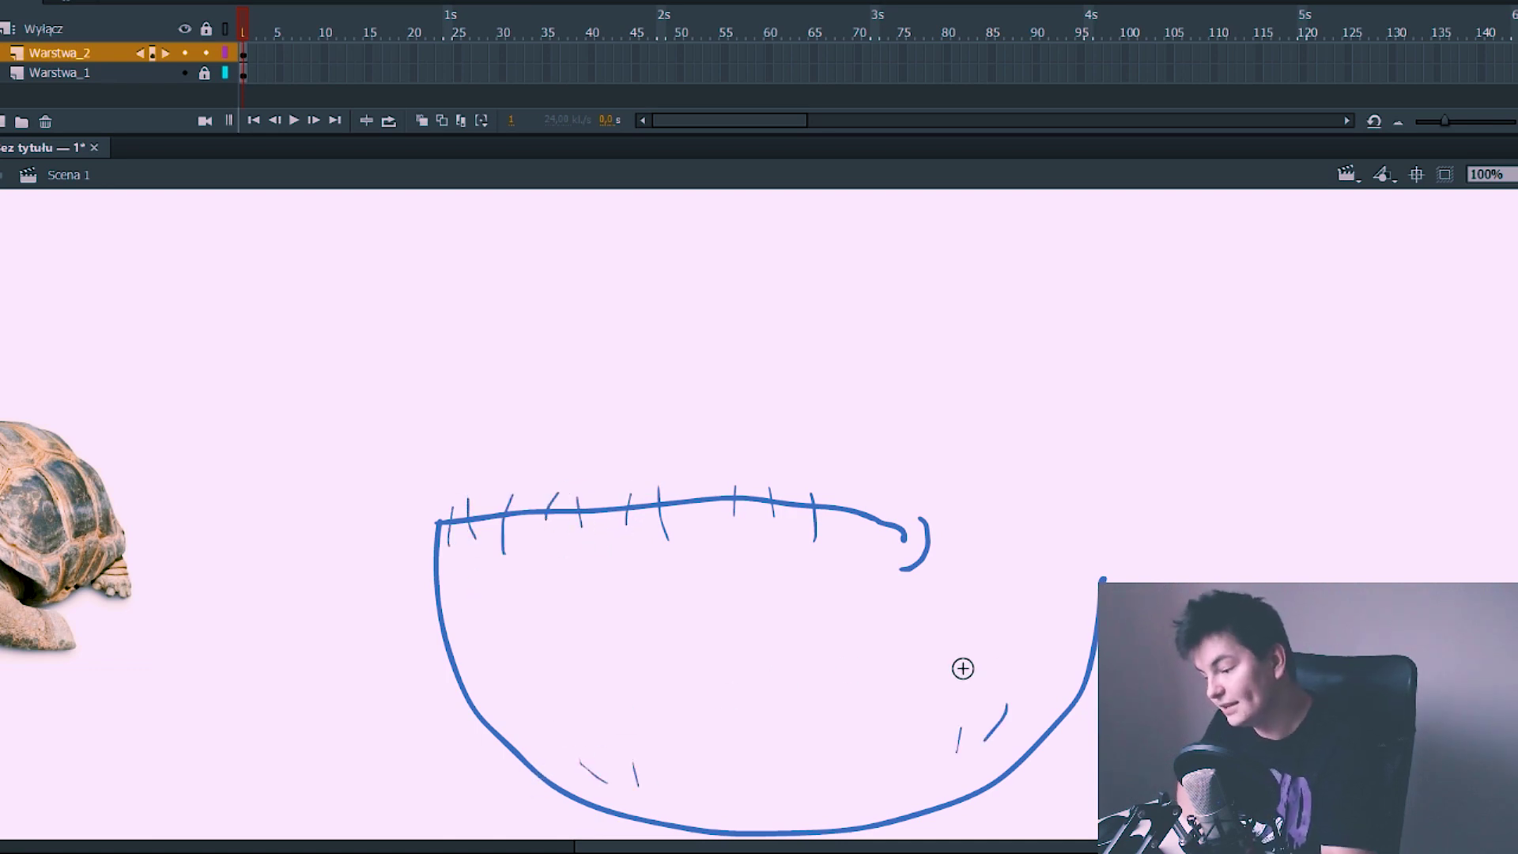
# Step: Free-transform the whole mouth drawing smaller and nudge it slightly down-left
pyautogui.hotkey('ctrl', 'a')
pyautogui.press('q')
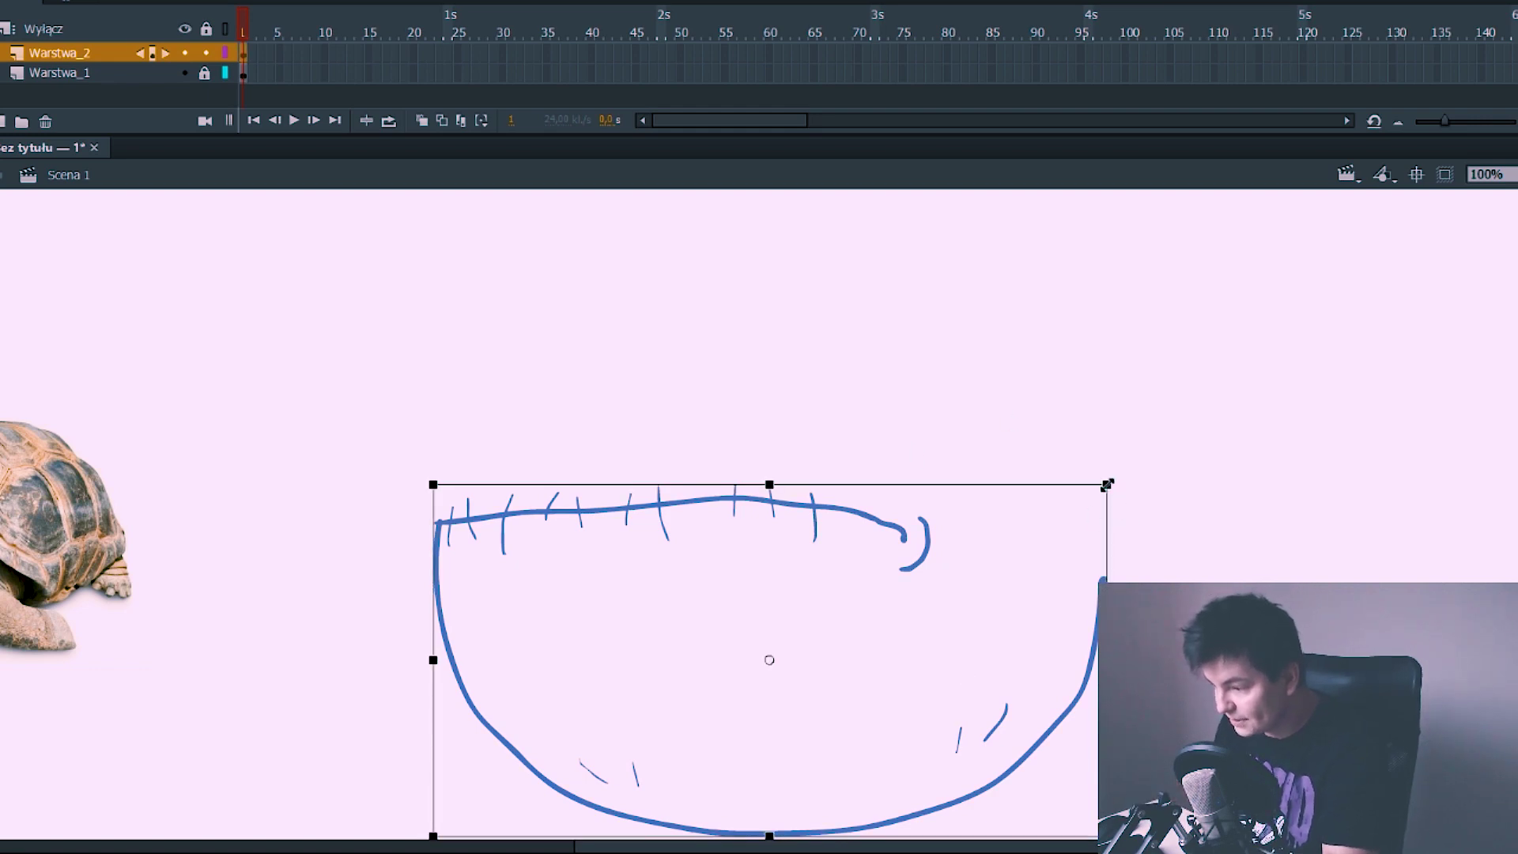
pyautogui.moveTo(1107, 485); pyautogui.dragTo(1054, 550)
pyautogui.moveTo(967, 676); pyautogui.dragTo(952, 694)
# Step: Draw an oval eye above the mouth with shading strokes beneath it, undoing stray lines
pyautogui.click(1066, 610)
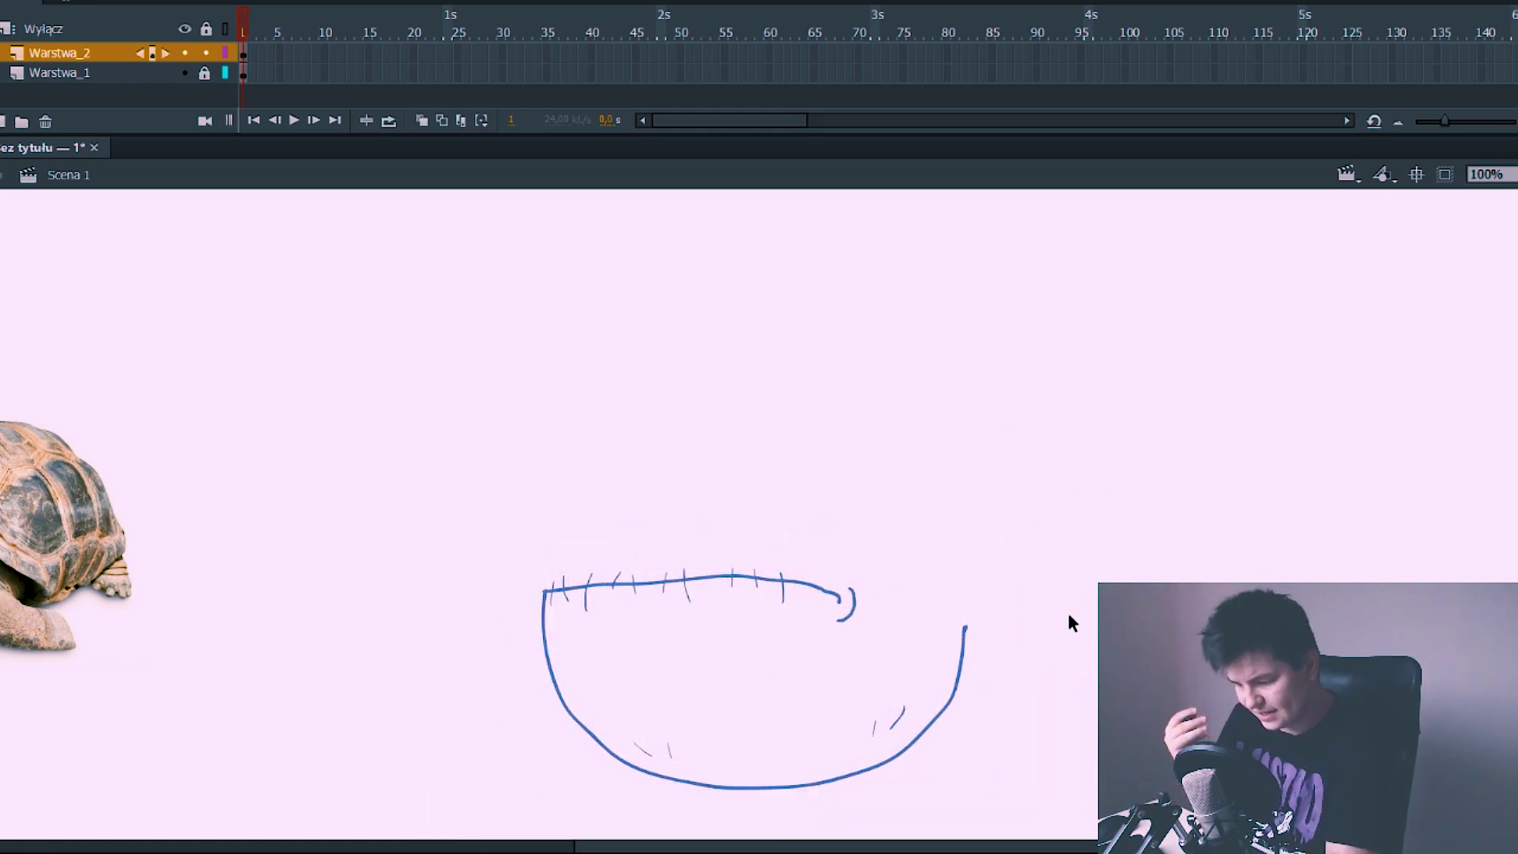
pyautogui.press('b')
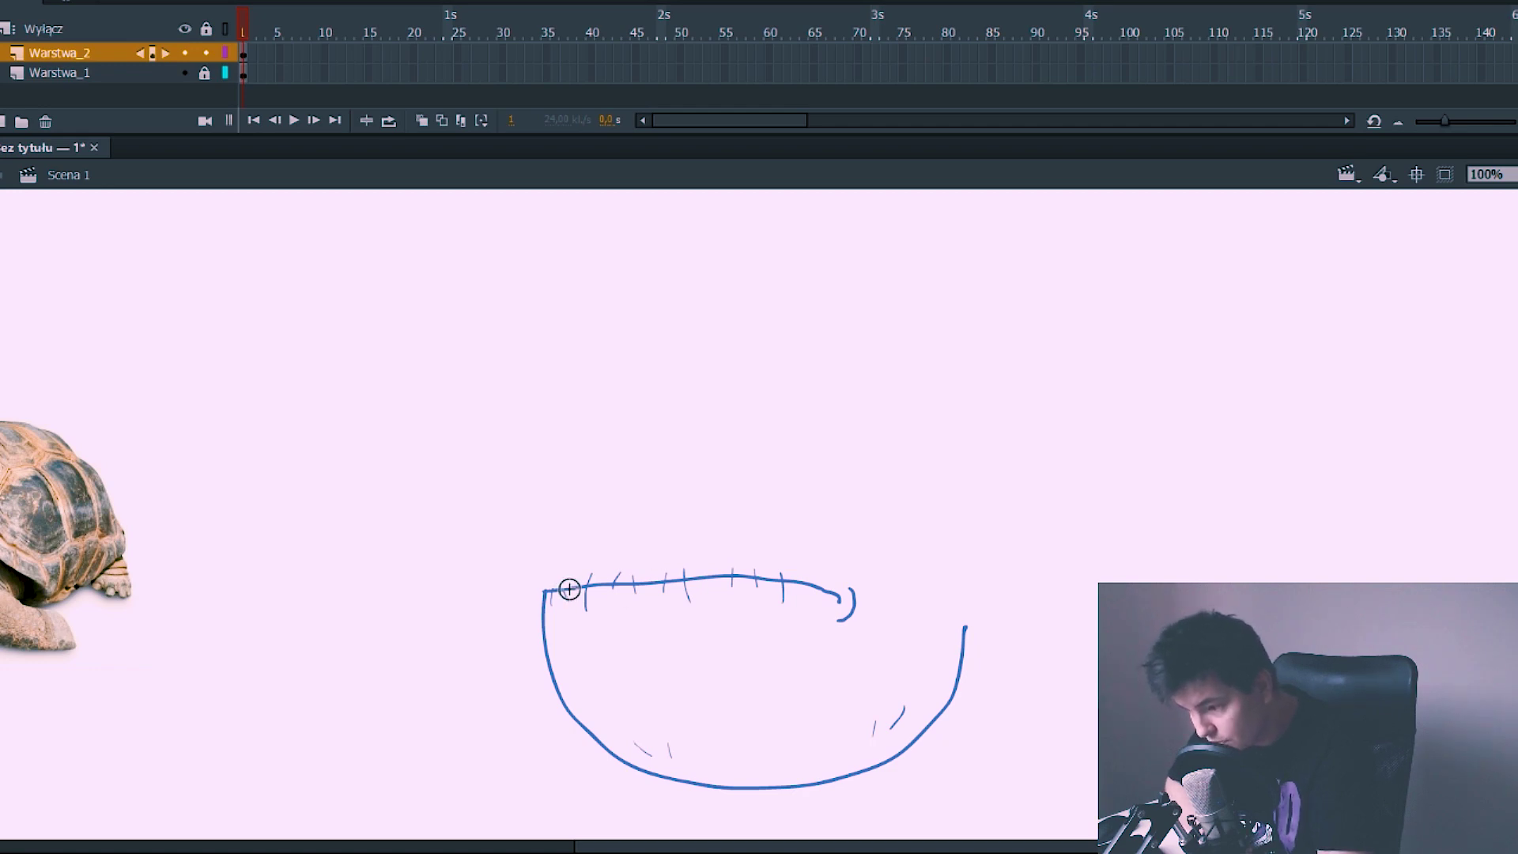
pyautogui.moveTo(630, 467); pyautogui.dragTo(639, 457)
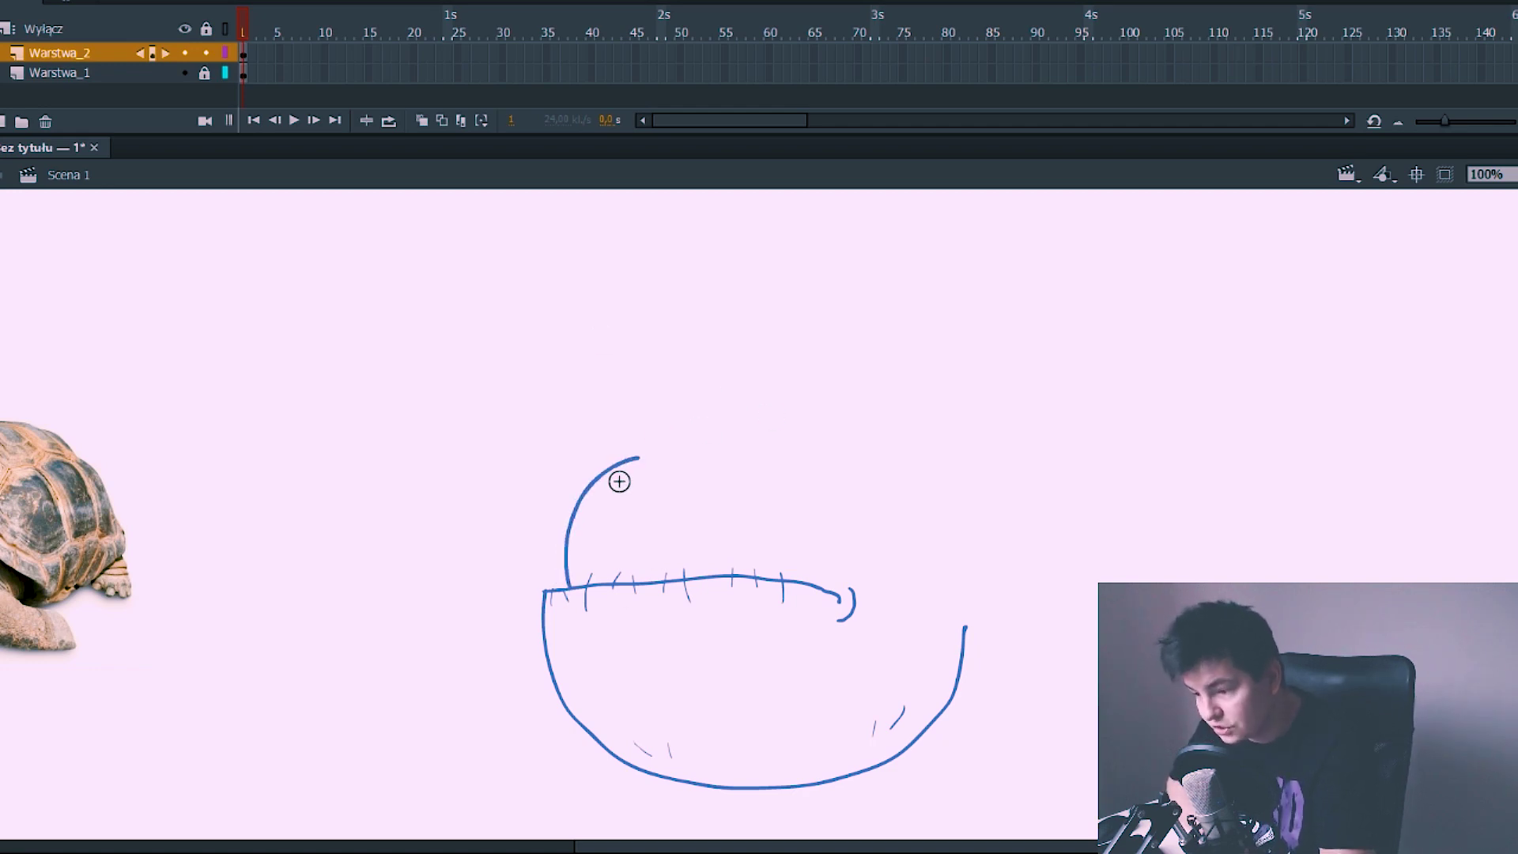
pyautogui.hotkey('ctrl', 'z')
pyautogui.moveTo(597, 396); pyautogui.dragTo(690, 385)
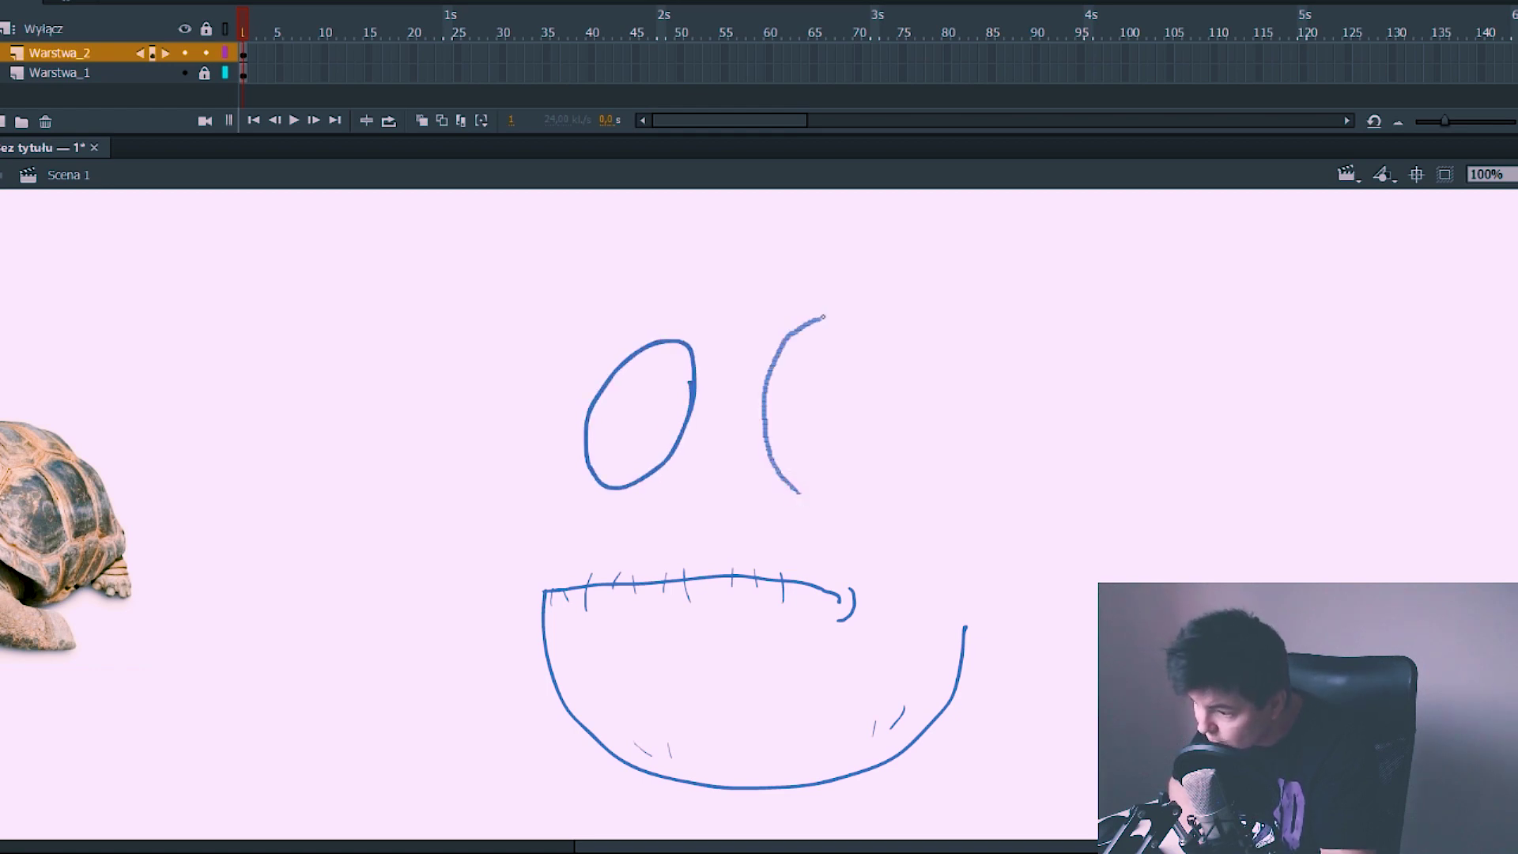
pyautogui.moveTo(797, 498); pyautogui.dragTo(773, 462)
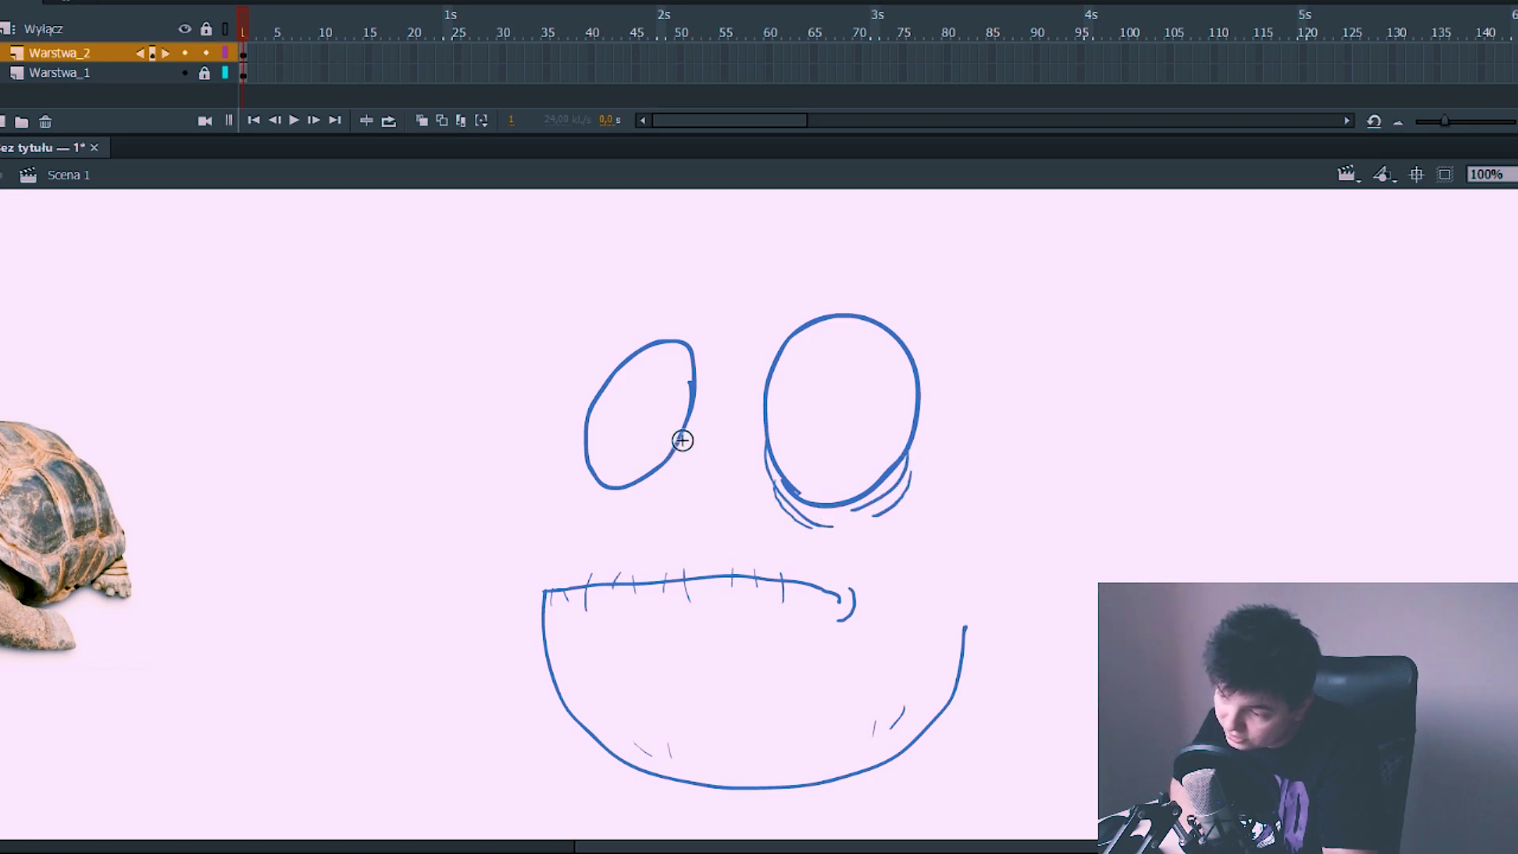
pyautogui.moveTo(682, 440); pyautogui.dragTo(616, 510)
pyautogui.moveTo(571, 585); pyautogui.dragTo(565, 547)
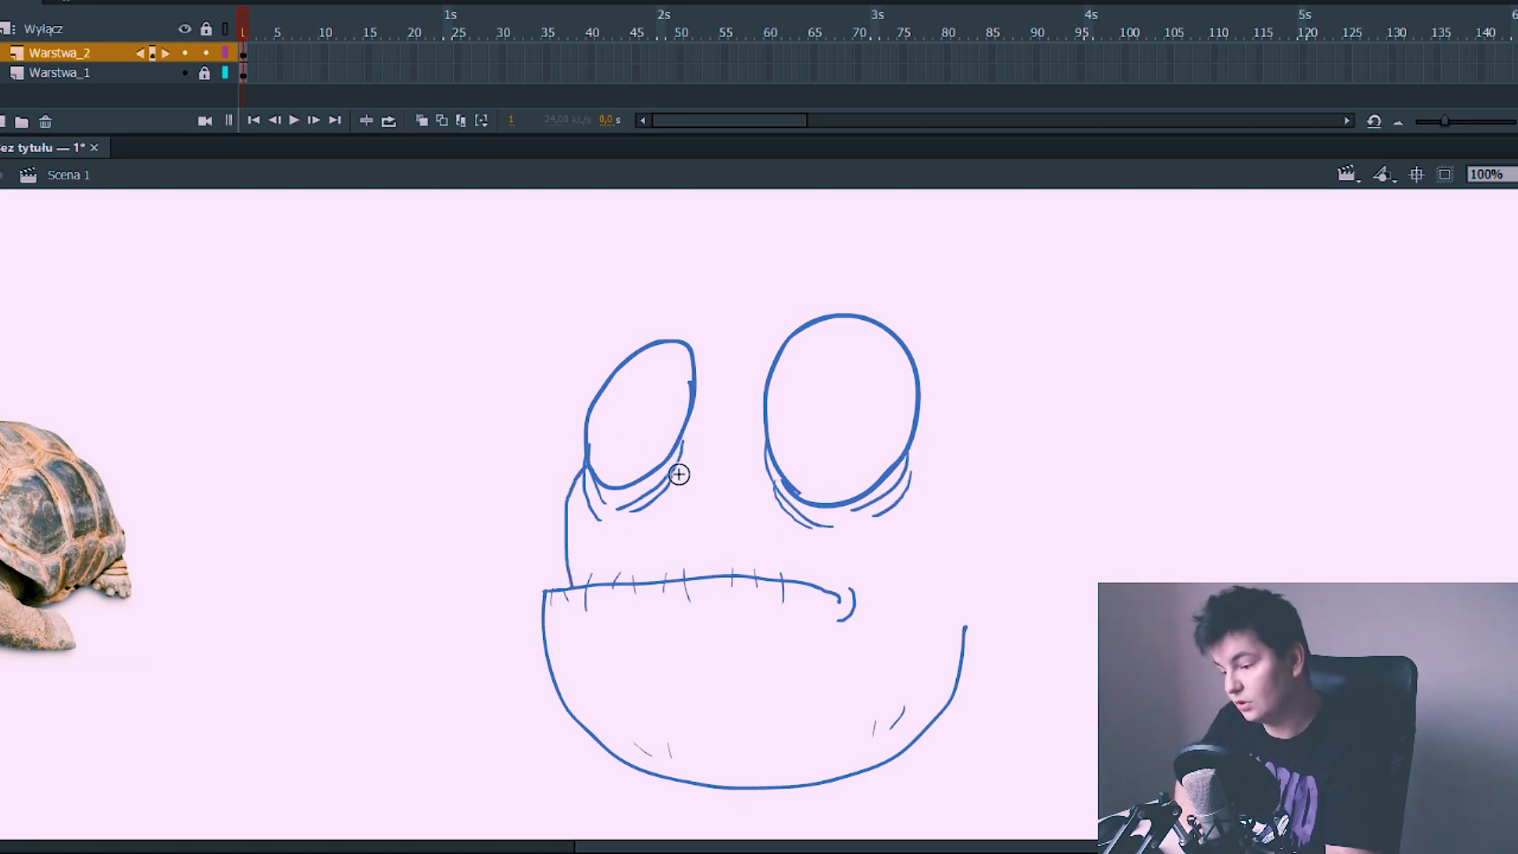
pyautogui.hotkey('ctrl', 'z')
# Step: Add lower eyelid lines under both eyes and a curled mustache above the mouth
pyautogui.hotkey('ctrl', 'y')
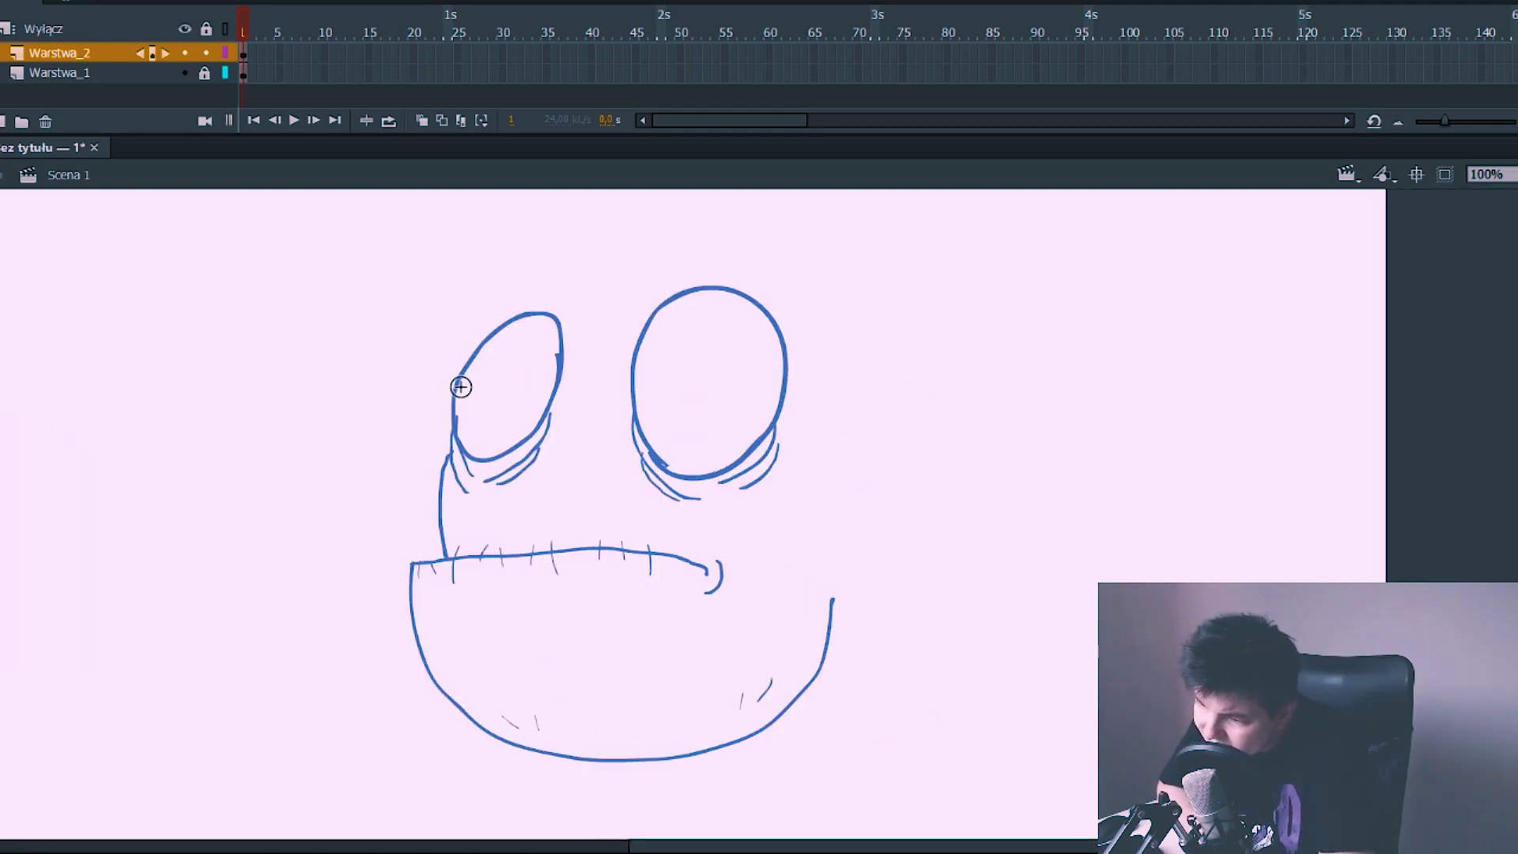
pyautogui.press('y')
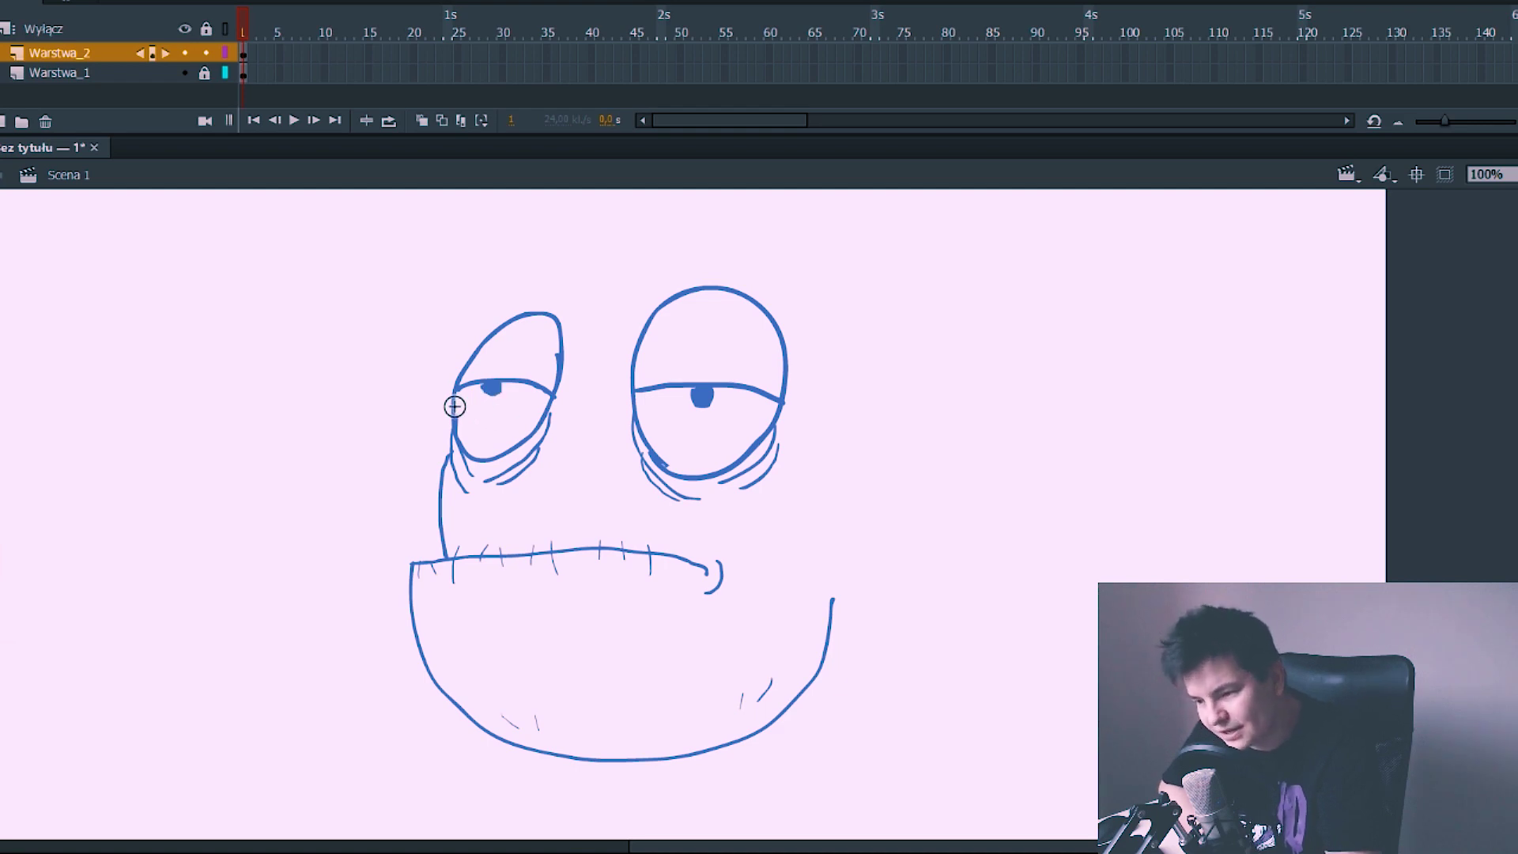
pyautogui.moveTo(457, 405); pyautogui.dragTo(552, 408)
pyautogui.moveTo(636, 407); pyautogui.dragTo(785, 405)
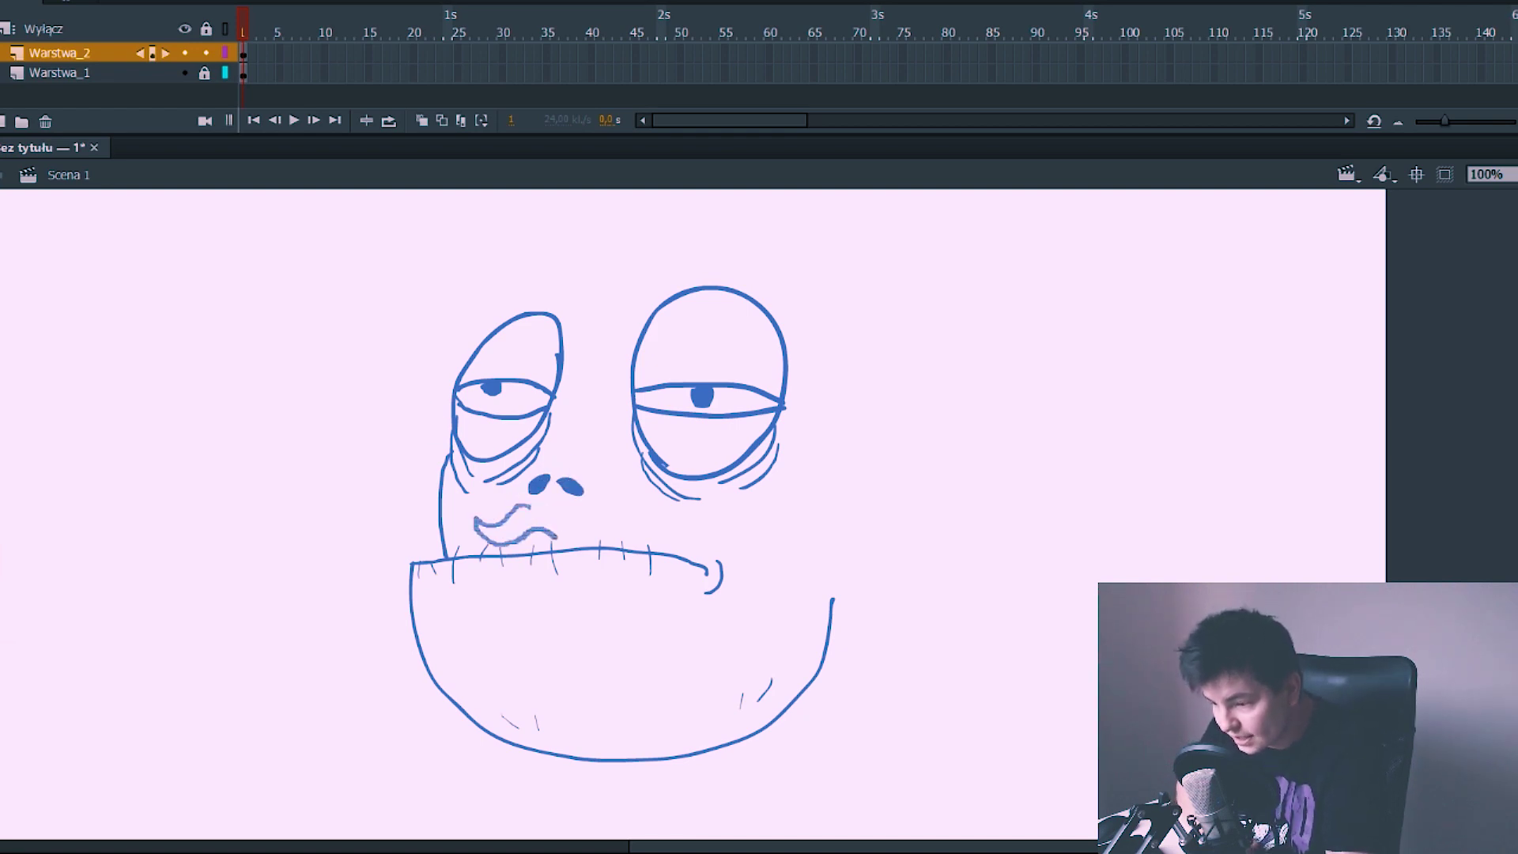
pyautogui.hotkey('ctrl', 'z')
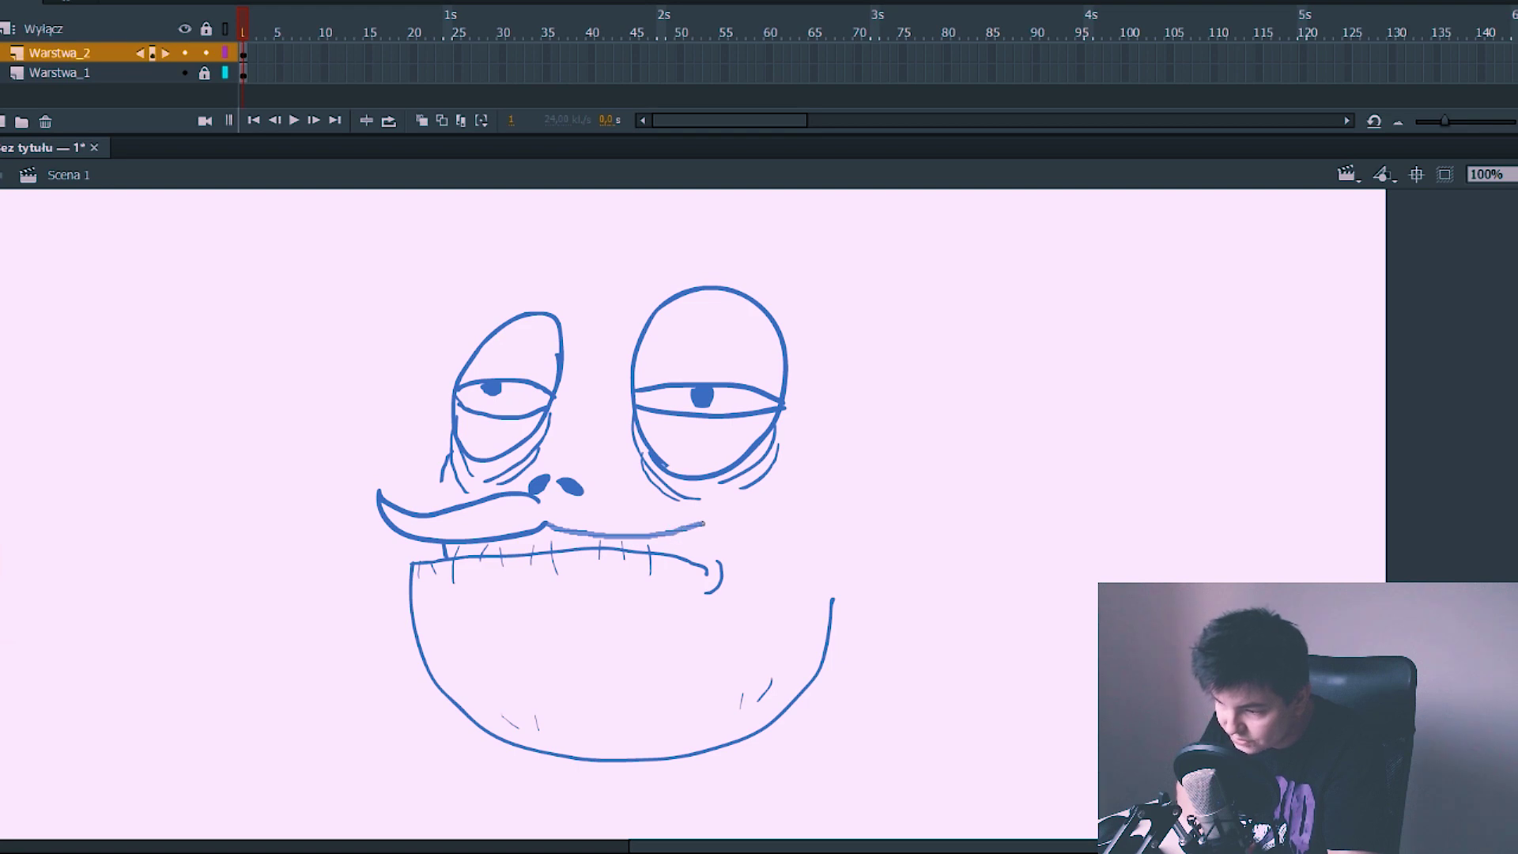
pyautogui.moveTo(560, 489); pyautogui.dragTo(712, 494)
pyautogui.moveTo(712, 496); pyautogui.dragTo(613, 539)
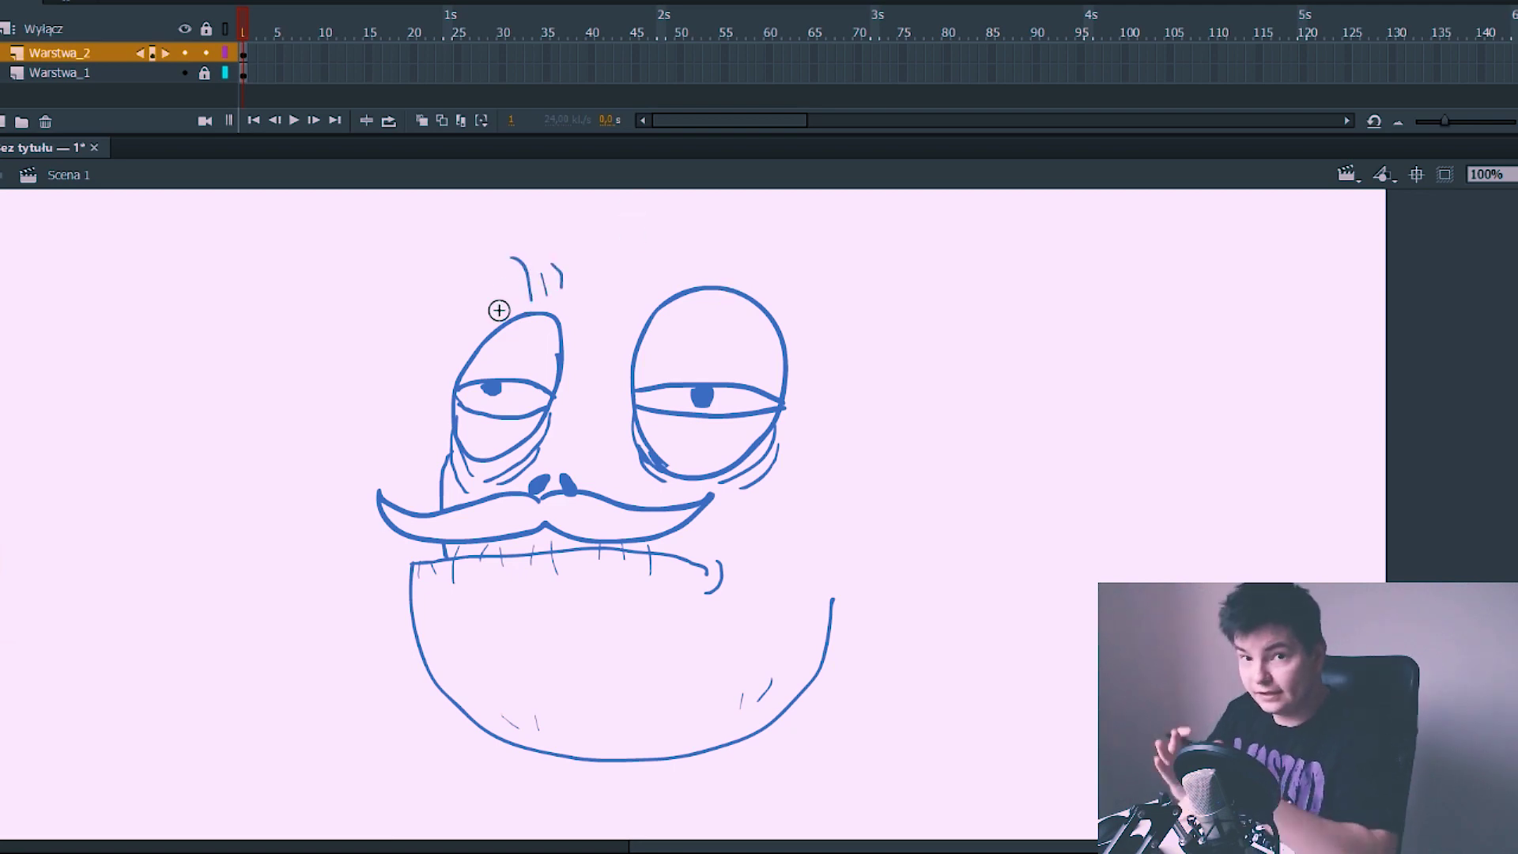
# Step: Brush a rounded head outline over the eyes with an ear on the right side
pyautogui.moveTo(494, 331); pyautogui.dragTo(540, 286)
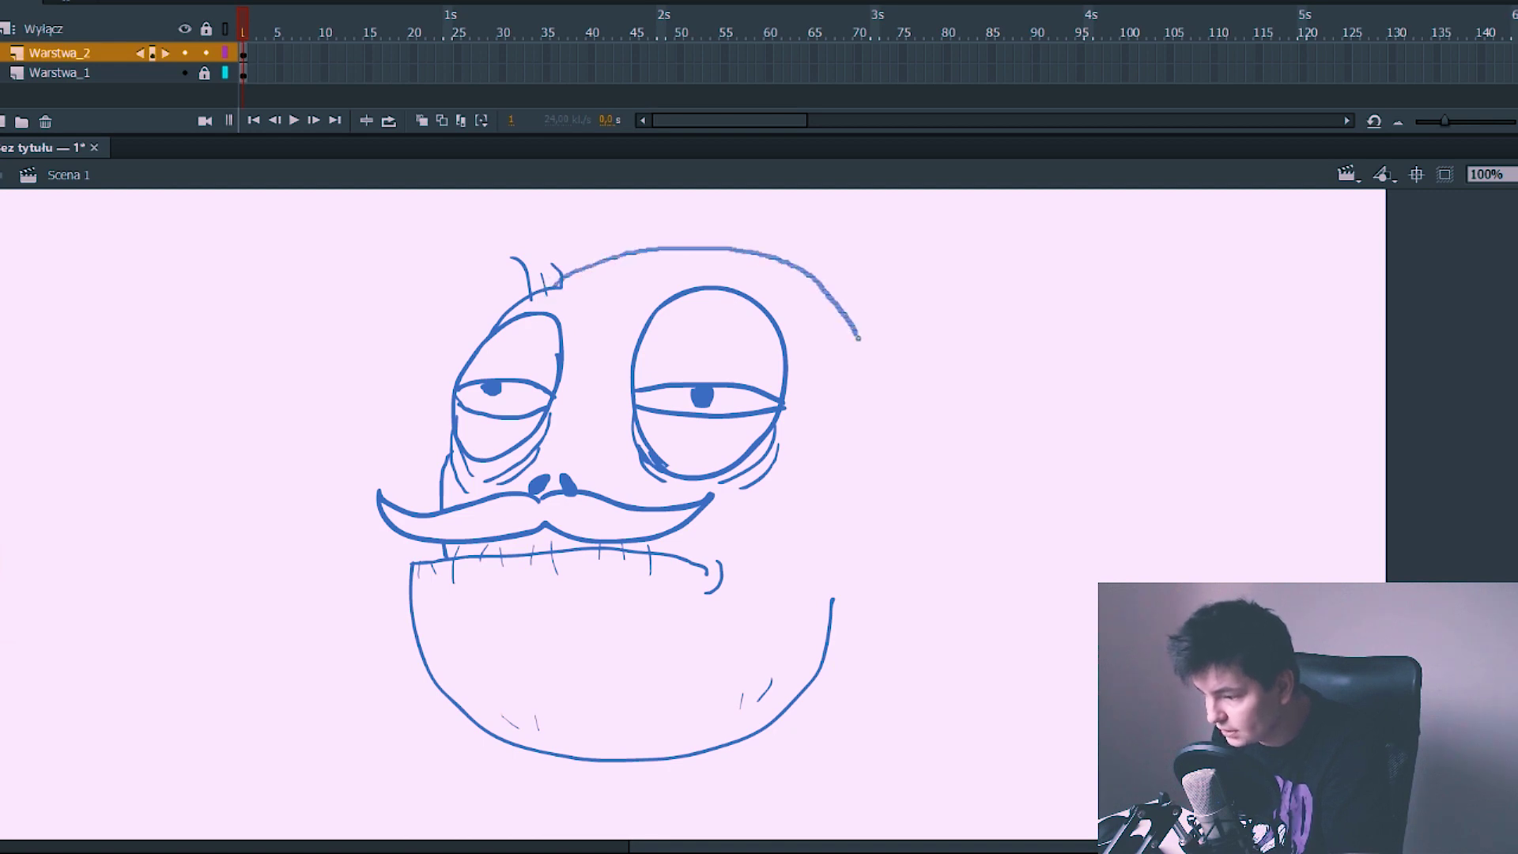
pyautogui.moveTo(859, 338)
pyautogui.mouseDown()
pyautogui.moveTo(866, 467)
pyautogui.moveTo(771, 605)
pyautogui.mouseUp()
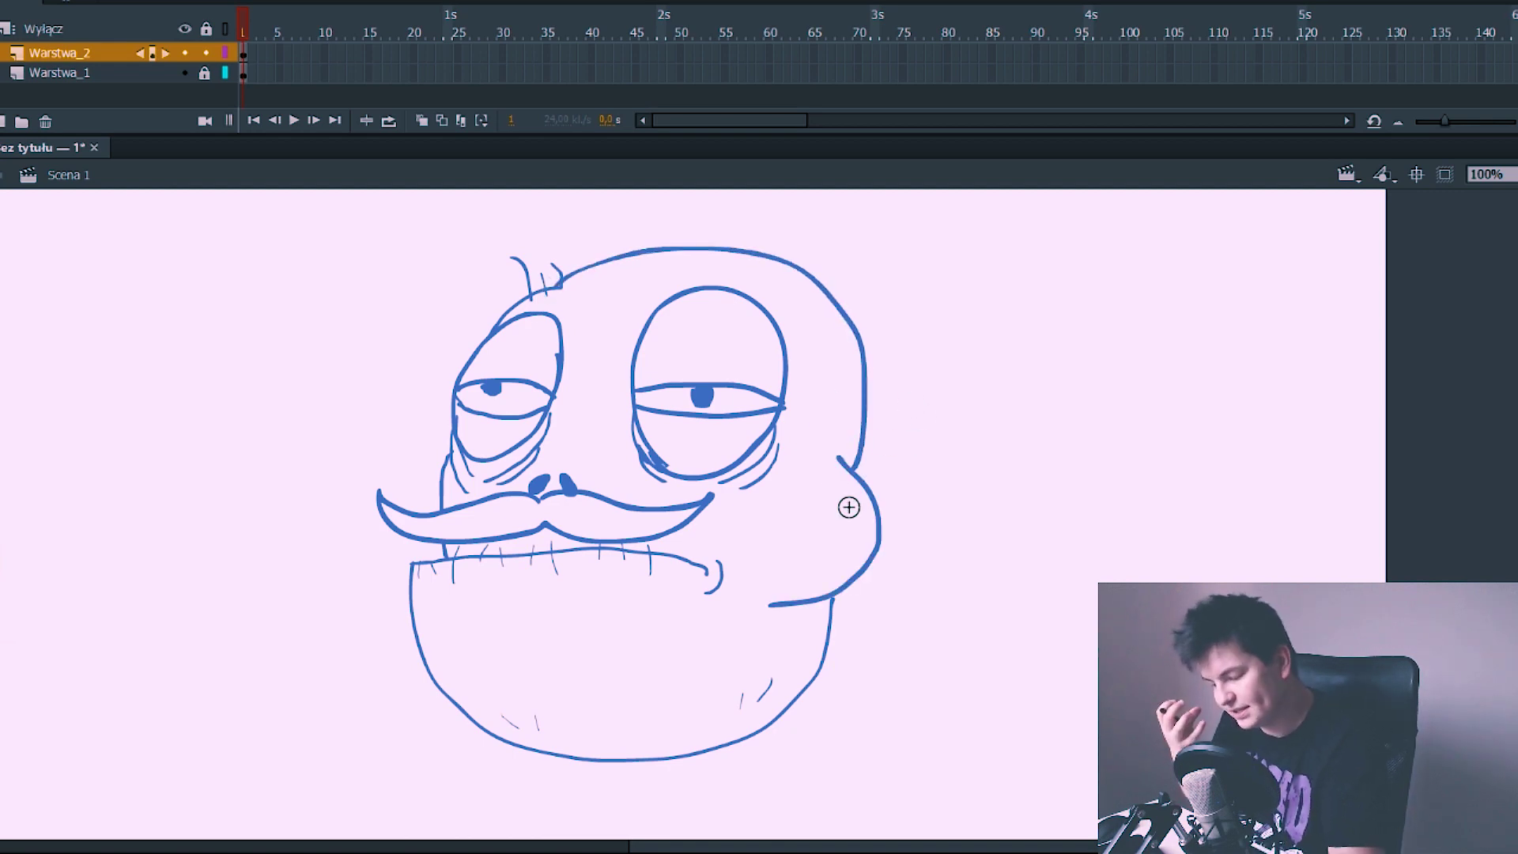
pyautogui.hotkey('ctrl', 'z')
pyautogui.moveTo(841, 457); pyautogui.dragTo(817, 582)
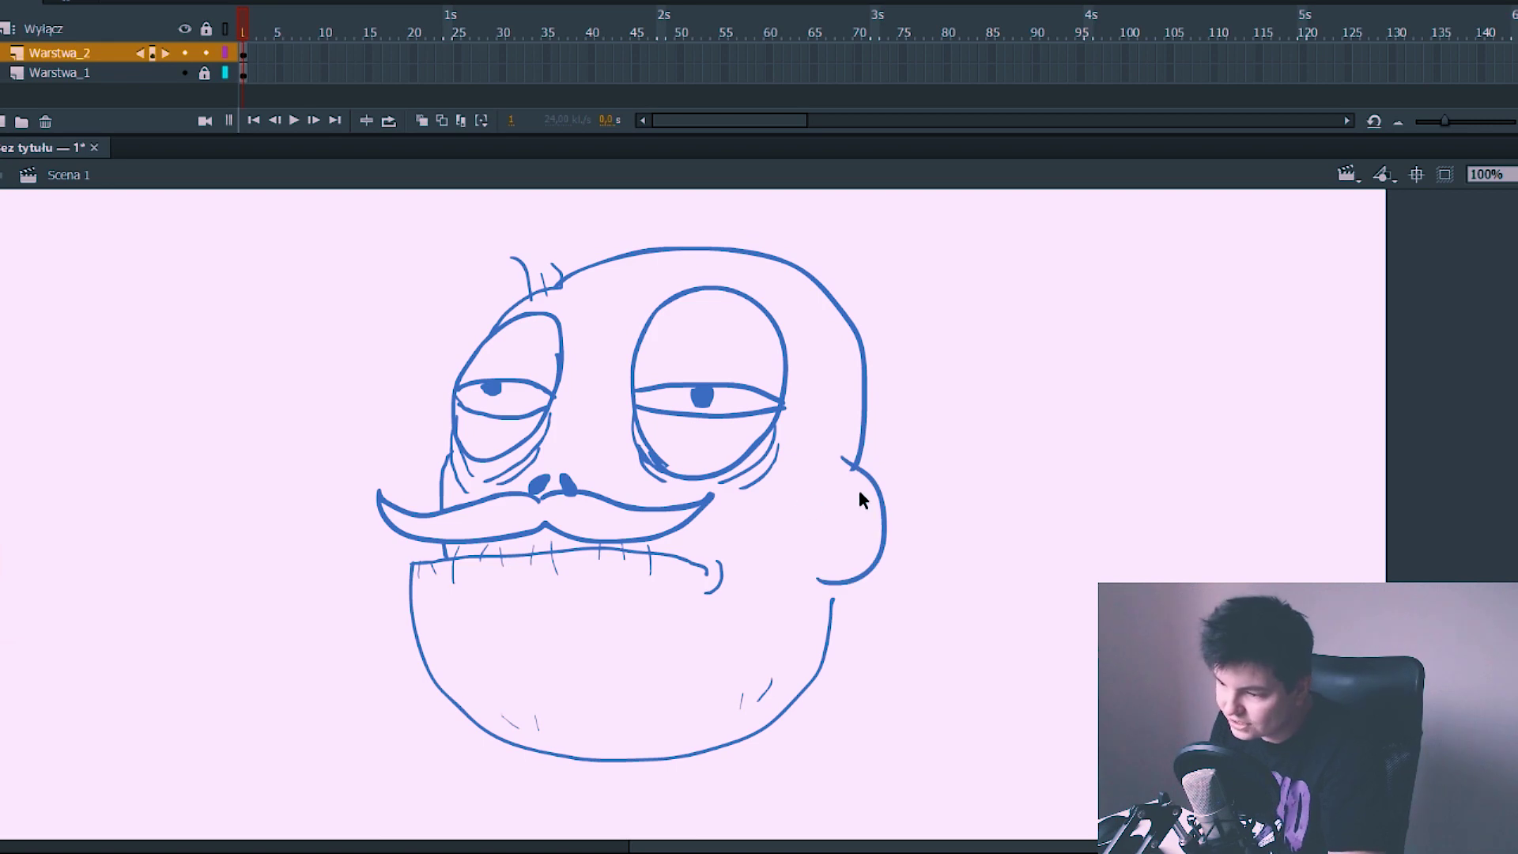
pyautogui.hotkey('ctrl', 'z')
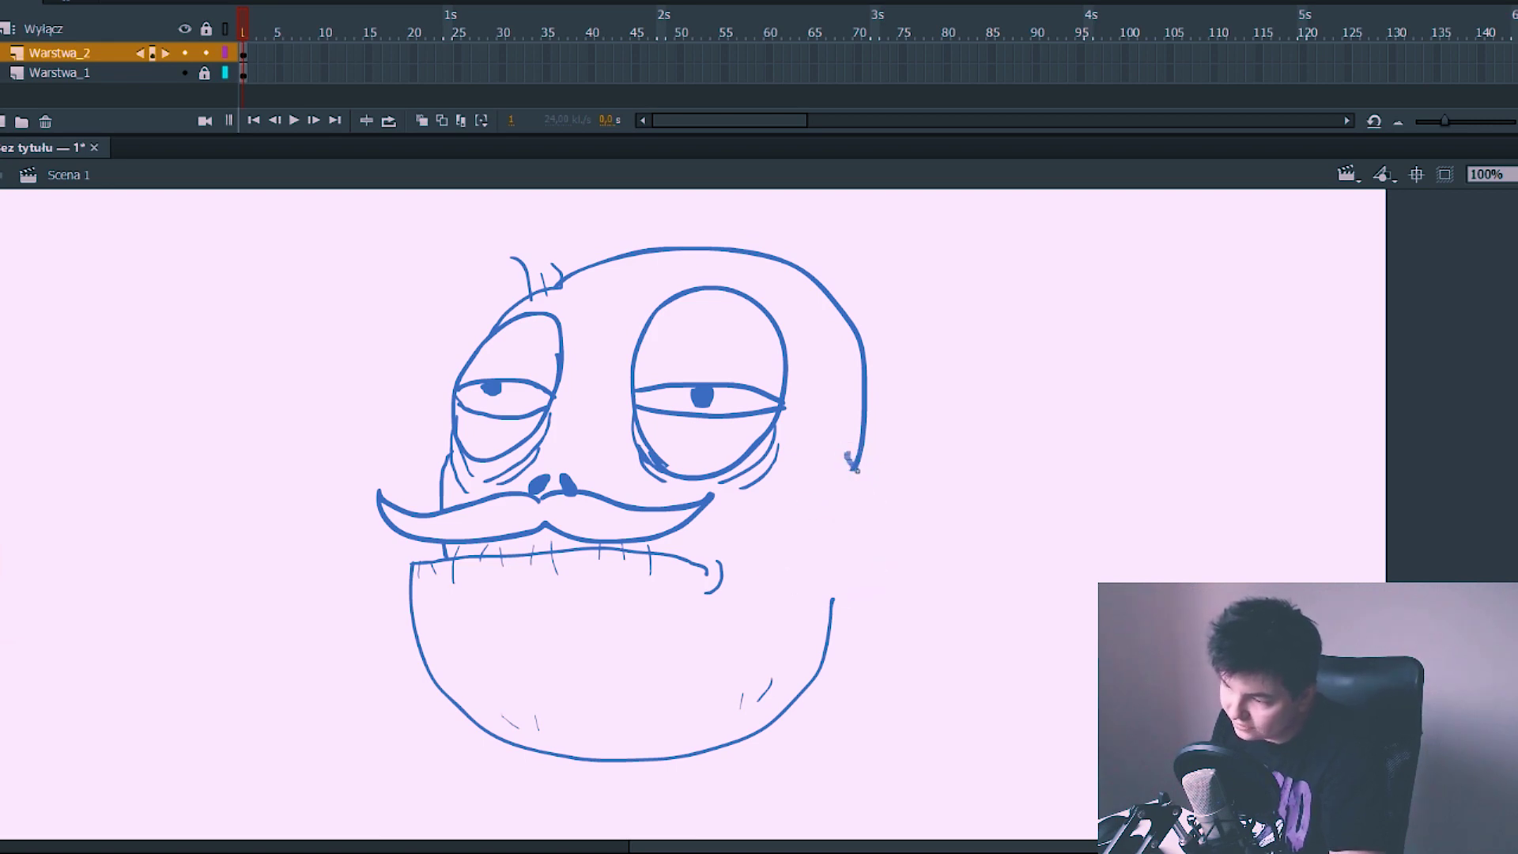
pyautogui.moveTo(852, 457); pyautogui.dragTo(856, 589)
pyautogui.moveTo(825, 496)
pyautogui.mouseDown()
pyautogui.moveTo(813, 563)
pyautogui.moveTo(831, 497)
pyautogui.mouseUp()
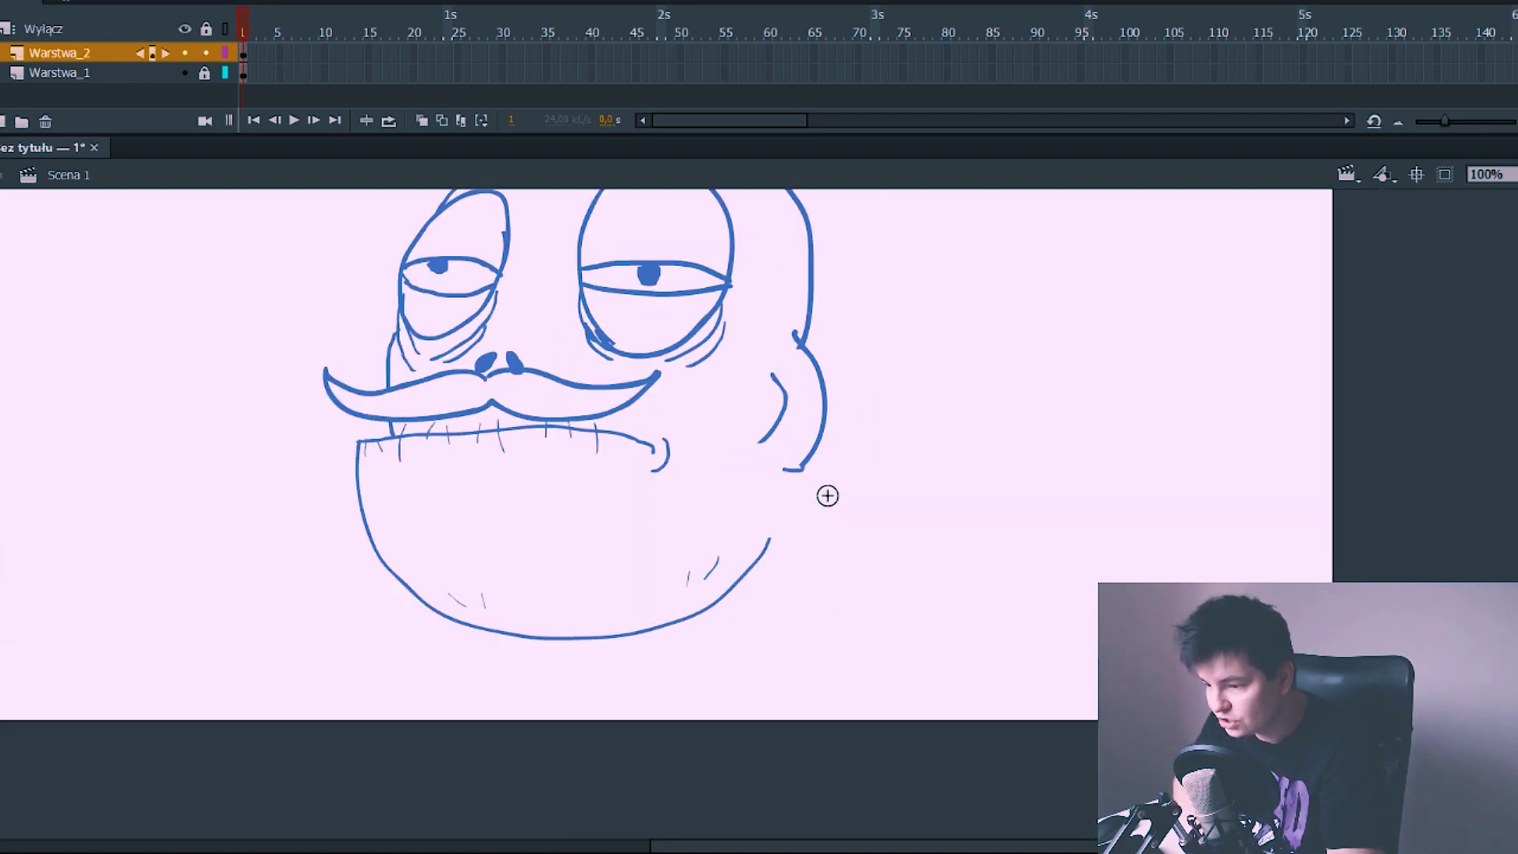
# Step: Select the whole face and move it up and to the left
pyautogui.hotkey('ctrl', 'a')
pyautogui.moveTo(1000, 474); pyautogui.dragTo(814, 271)
pyautogui.press('b')
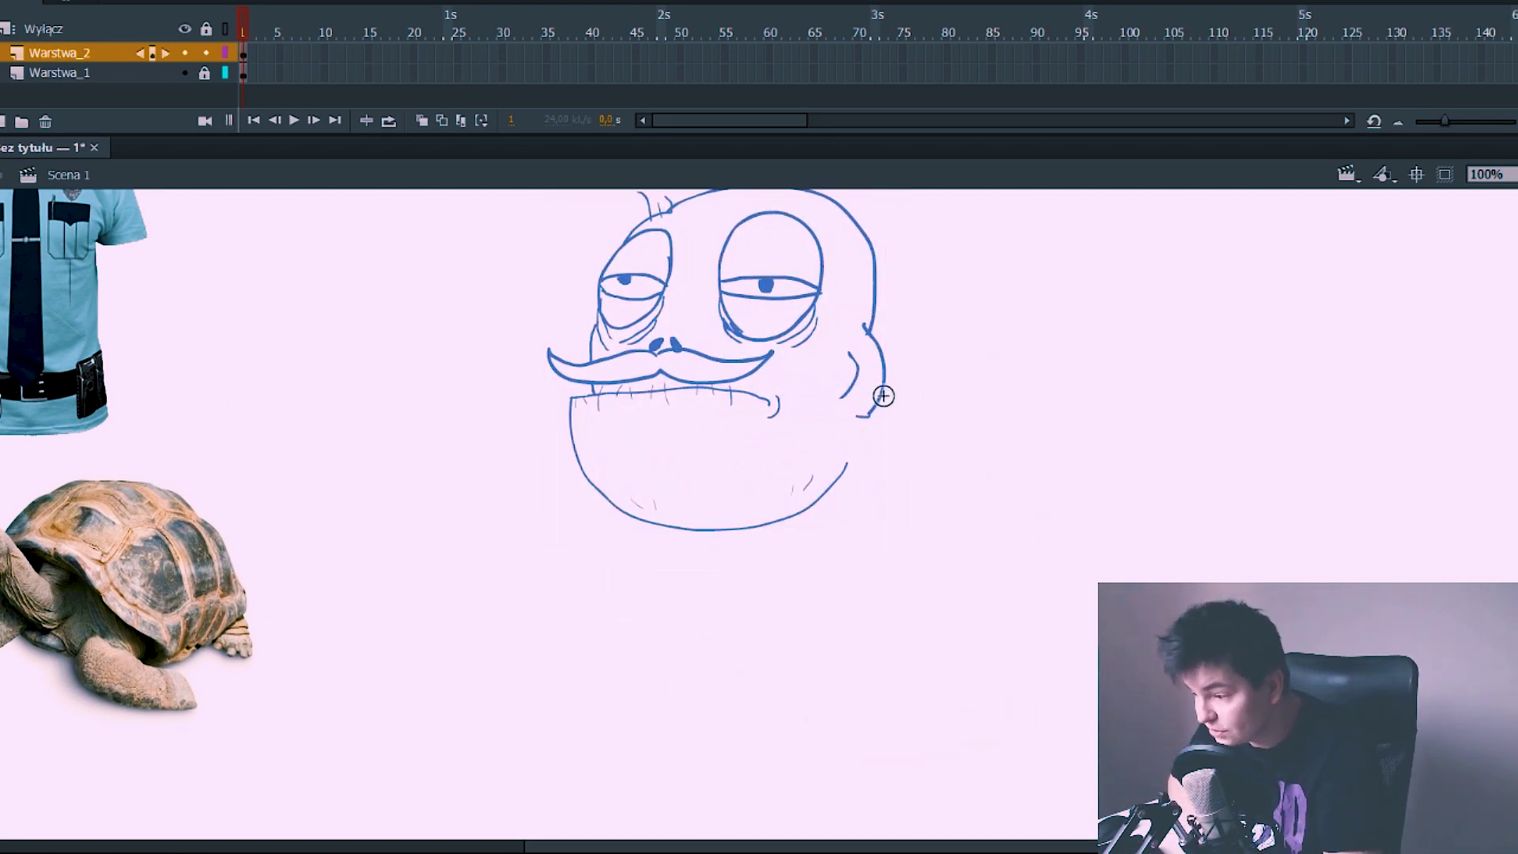
# Step: Draw neck lines below the chin ending in a pointed shirt collar
pyautogui.moveTo(884, 379); pyautogui.dragTo(925, 523)
pyautogui.moveTo(803, 514); pyautogui.dragTo(863, 570)
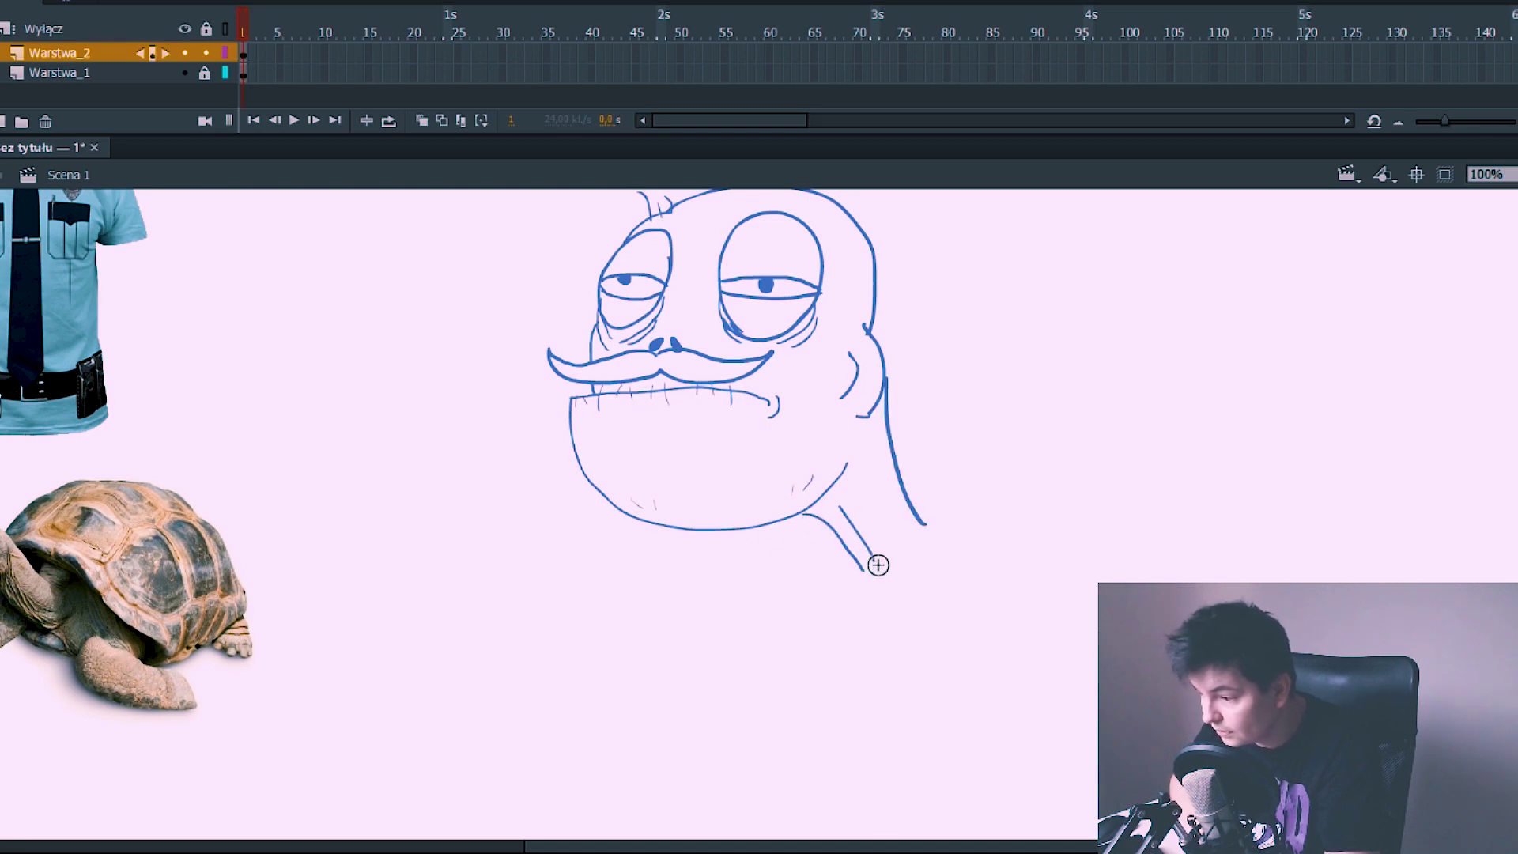
pyautogui.moveTo(887, 498)
pyautogui.mouseDown()
pyautogui.moveTo(903, 555)
pyautogui.moveTo(1027, 596)
pyautogui.mouseUp()
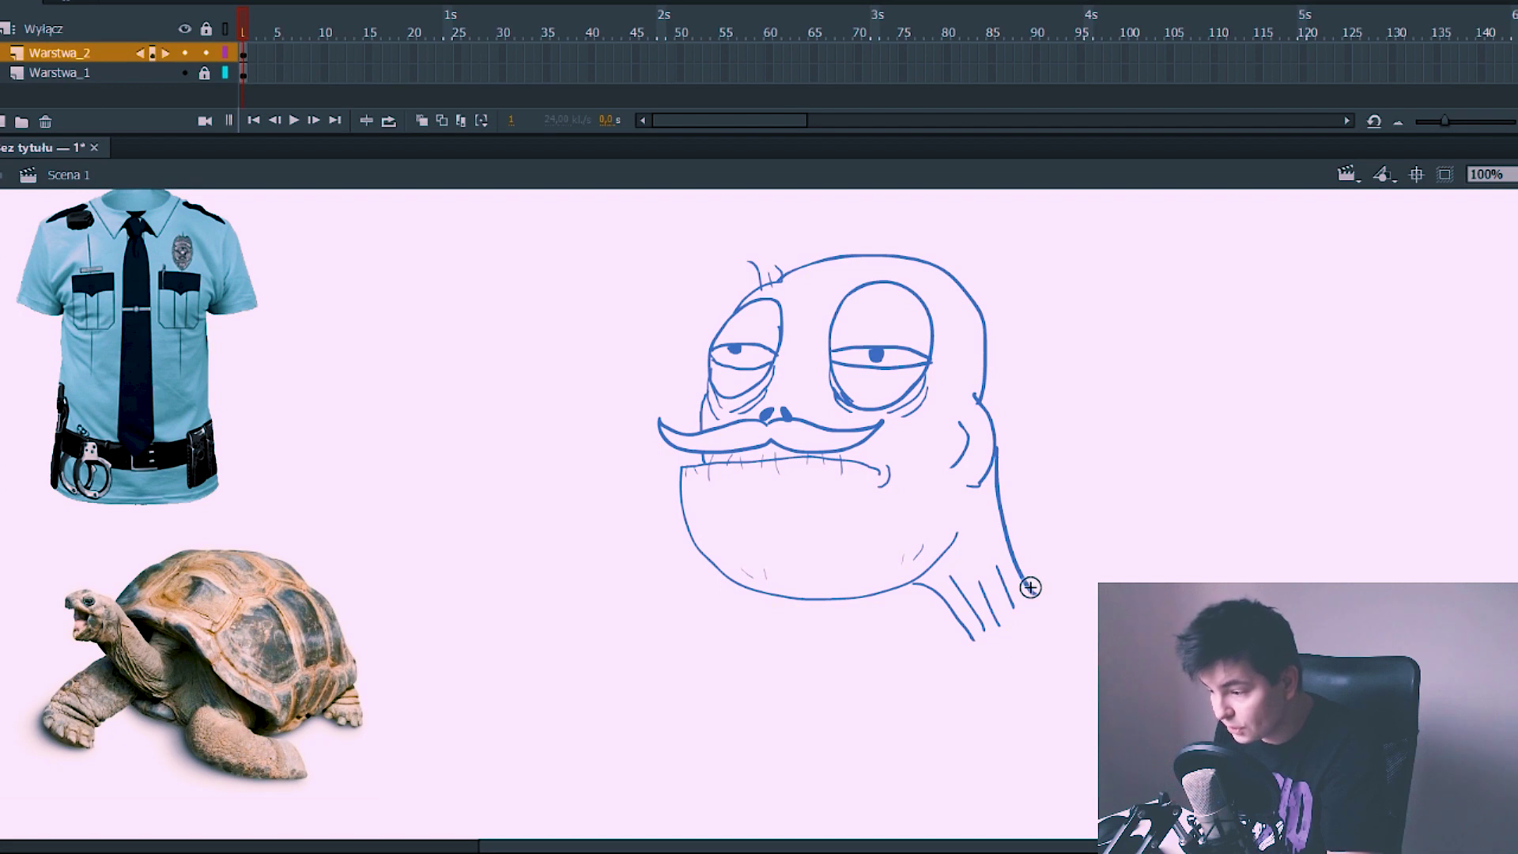
pyautogui.moveTo(1032, 589)
pyautogui.mouseDown()
pyautogui.moveTo(1028, 664)
pyautogui.moveTo(977, 672)
pyautogui.moveTo(955, 716)
pyautogui.mouseUp()
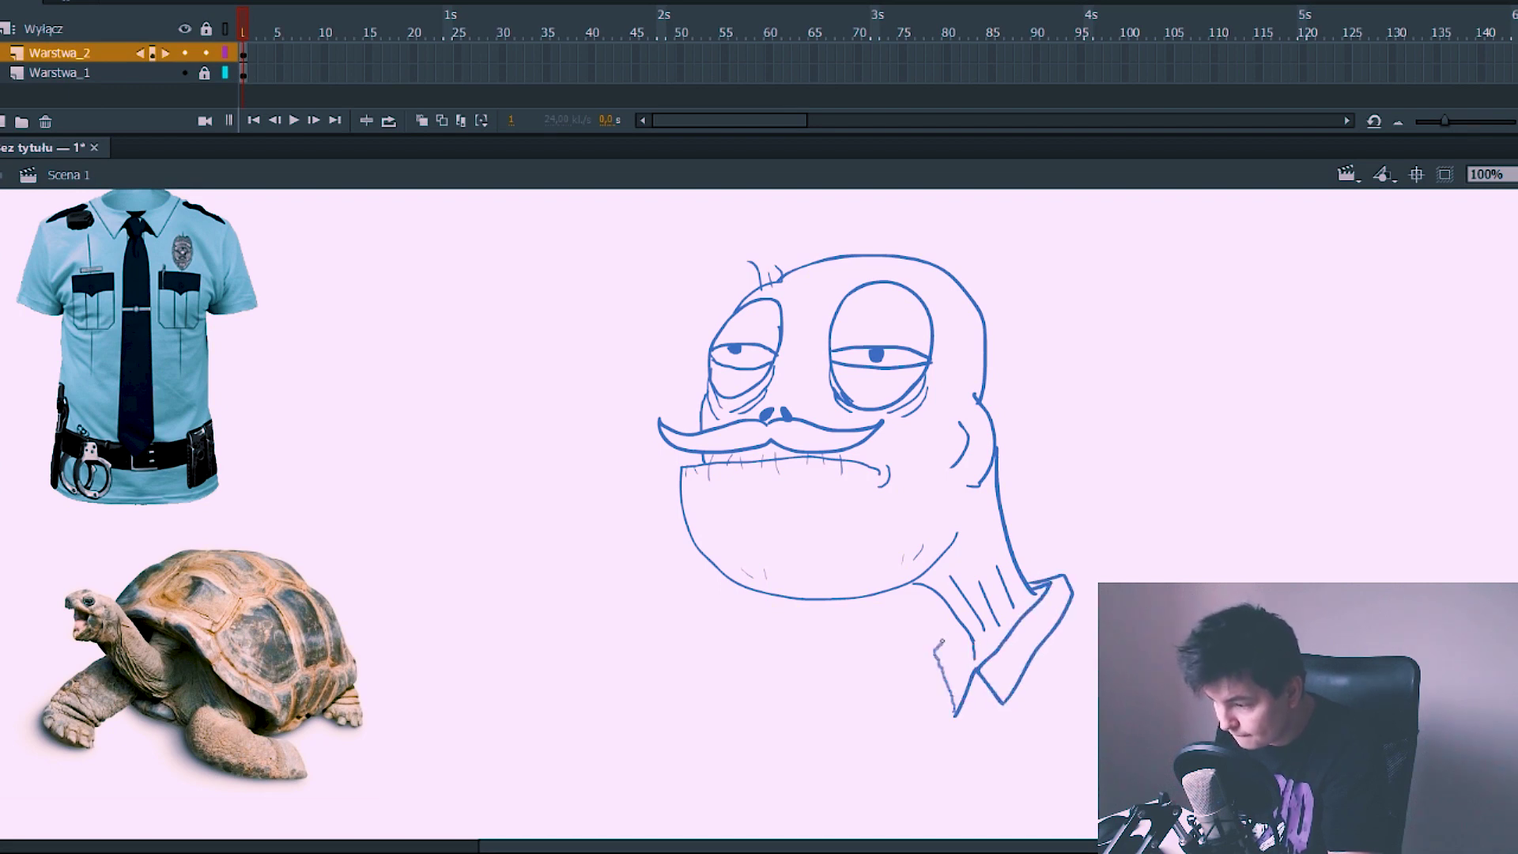
# Step: Draw a long pointed tie hanging from the collar
pyautogui.moveTo(1004, 630); pyautogui.dragTo(1000, 577)
pyautogui.moveTo(1000, 660)
pyautogui.mouseDown()
pyautogui.moveTo(983, 462)
pyautogui.moveTo(946, 584)
pyautogui.mouseUp()
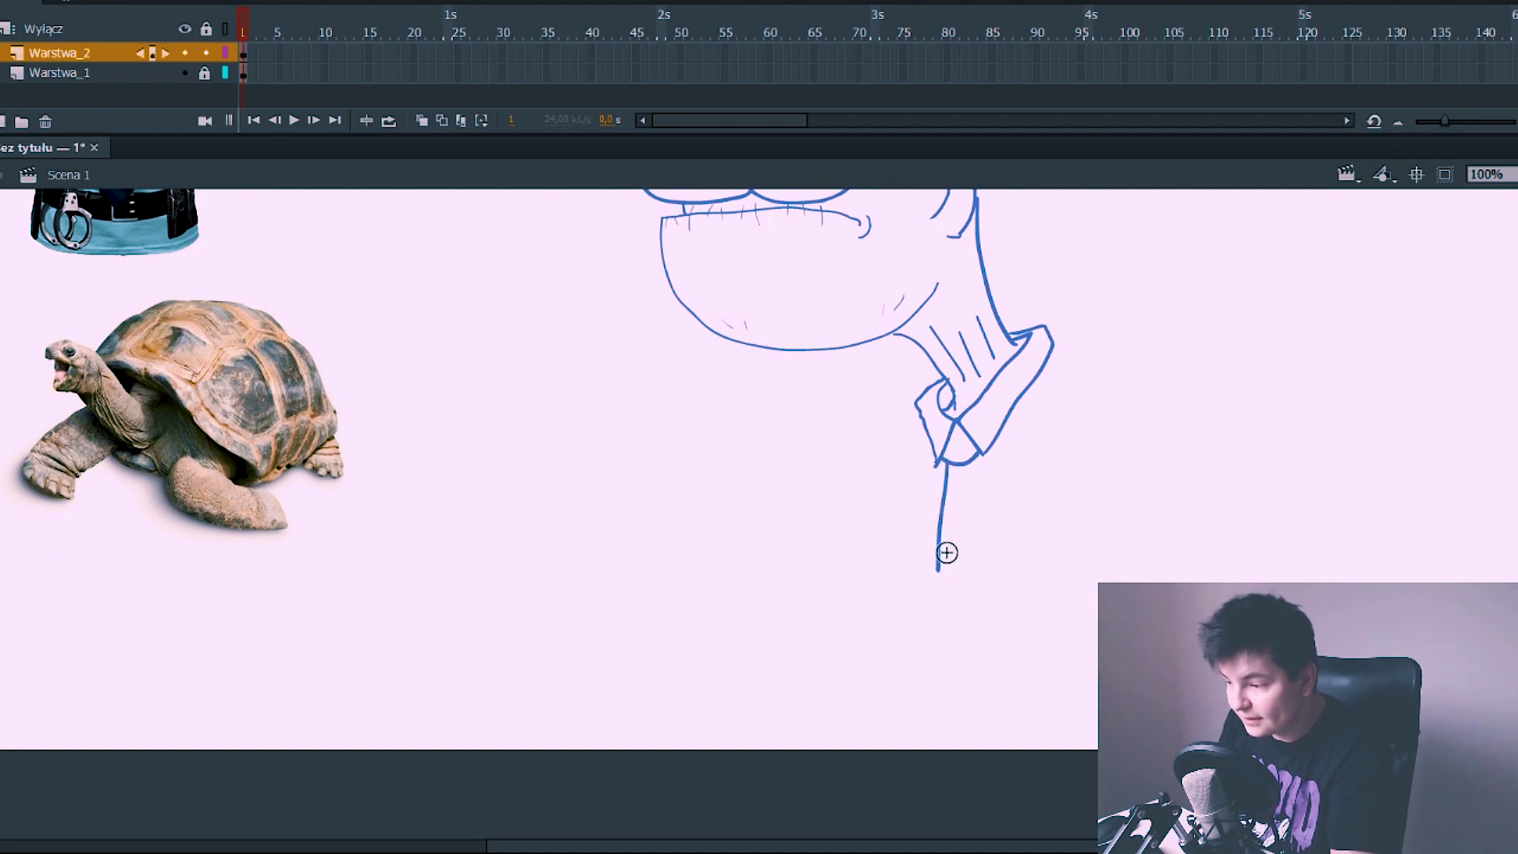
pyautogui.hotkey('ctrl', 'z')
pyautogui.moveTo(948, 466); pyautogui.dragTo(937, 601)
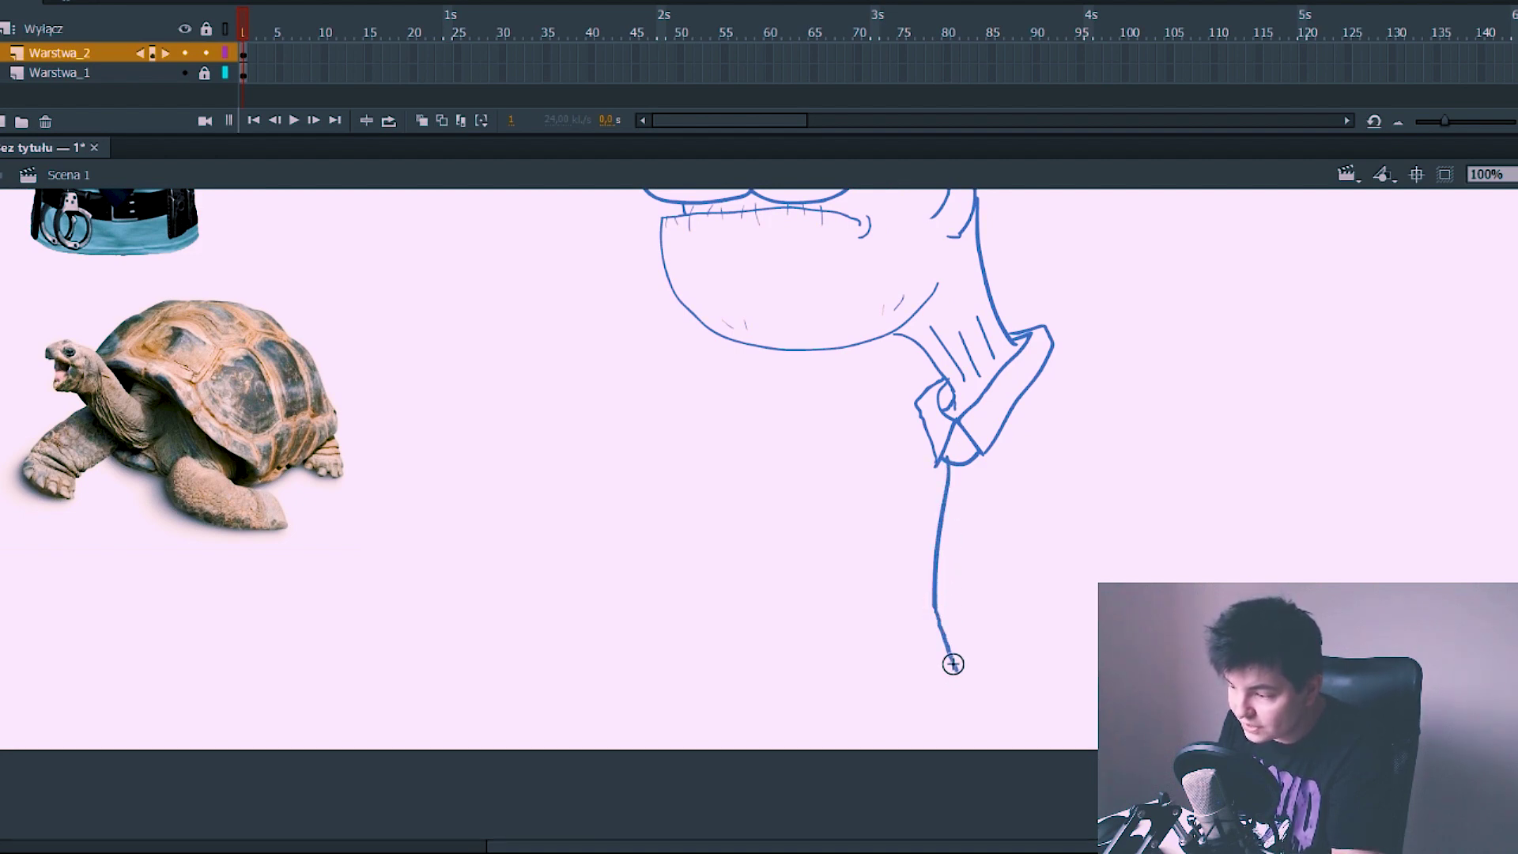
pyautogui.moveTo(952, 664); pyautogui.dragTo(981, 594)
pyautogui.moveTo(968, 485)
pyautogui.mouseDown()
pyautogui.moveTo(955, 450)
pyautogui.moveTo(960, 648)
pyautogui.mouseUp()
pyautogui.scroll(-3, 960, 647)
# Step: Outline the rounded body beneath the tie and sweep a left arm out from the shirt
pyautogui.moveTo(963, 538); pyautogui.dragTo(1099, 751)
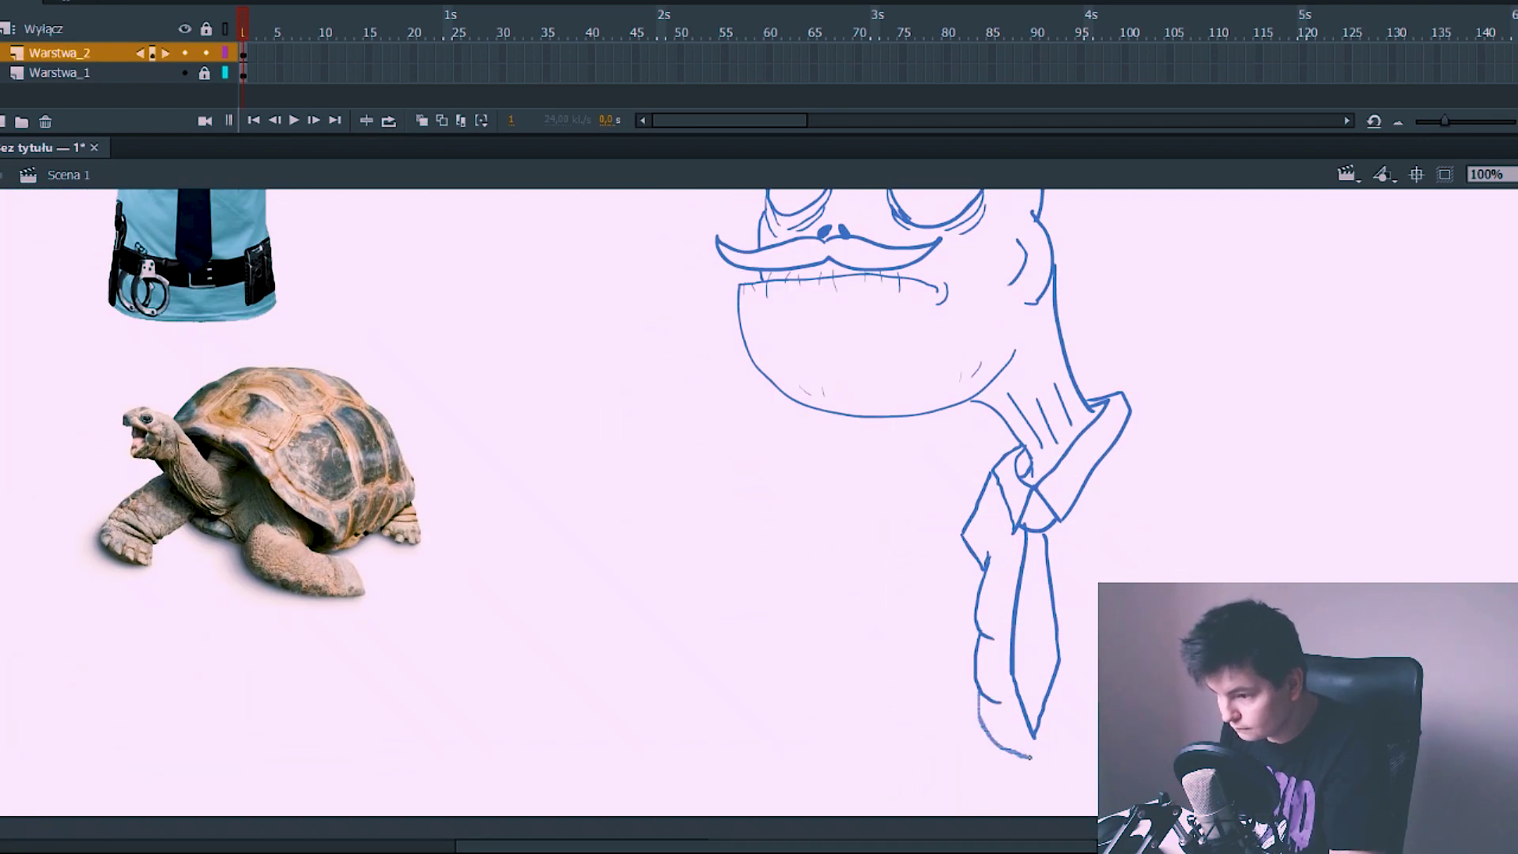
pyautogui.hotkey('ctrl', 'z')
pyautogui.moveTo(1067, 563); pyautogui.dragTo(926, 531)
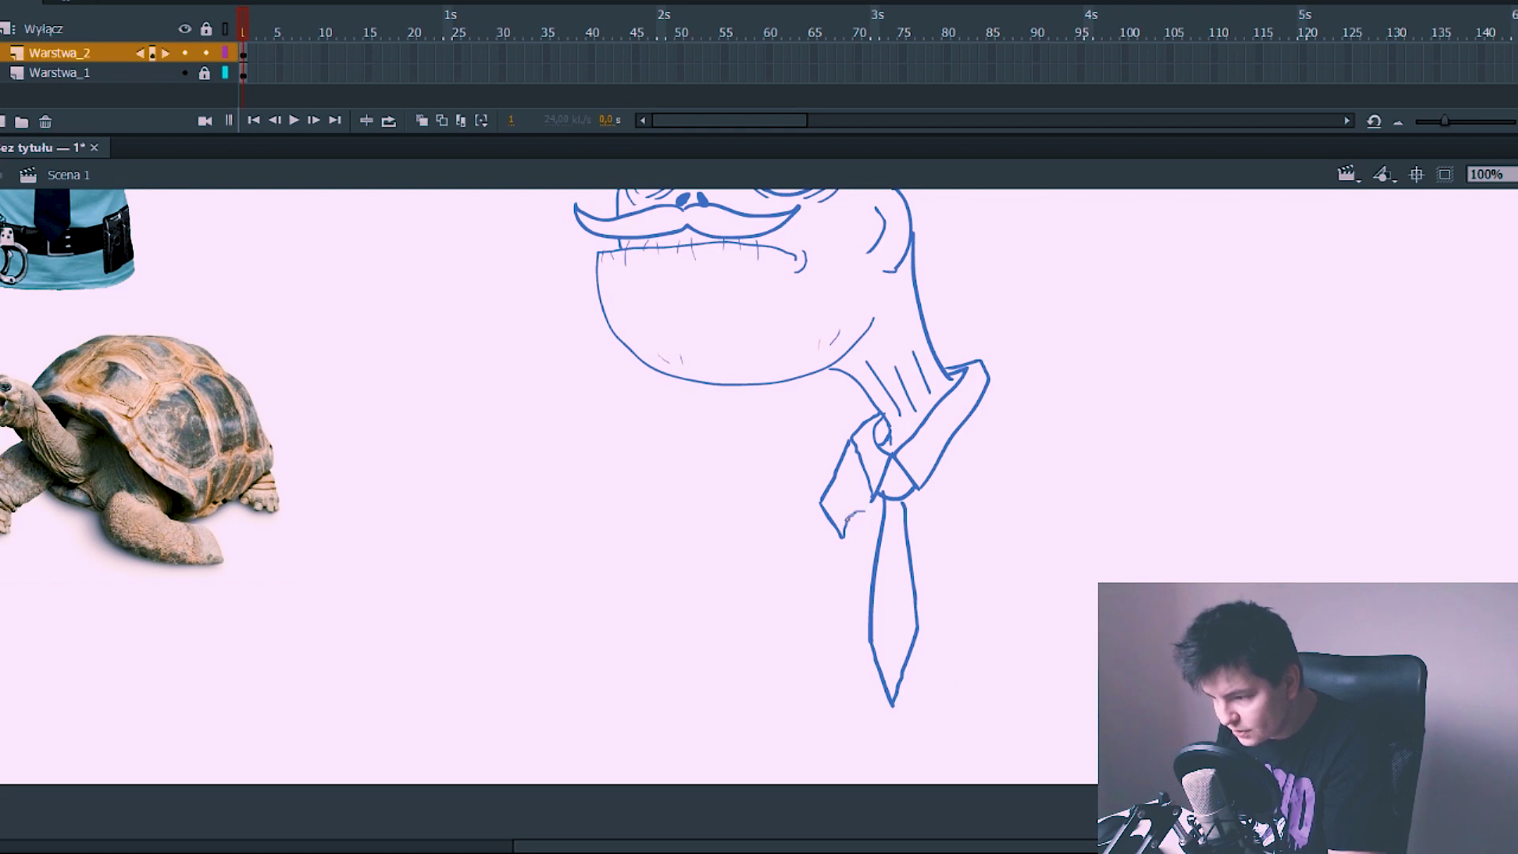
pyautogui.moveTo(873, 580); pyautogui.dragTo(873, 586)
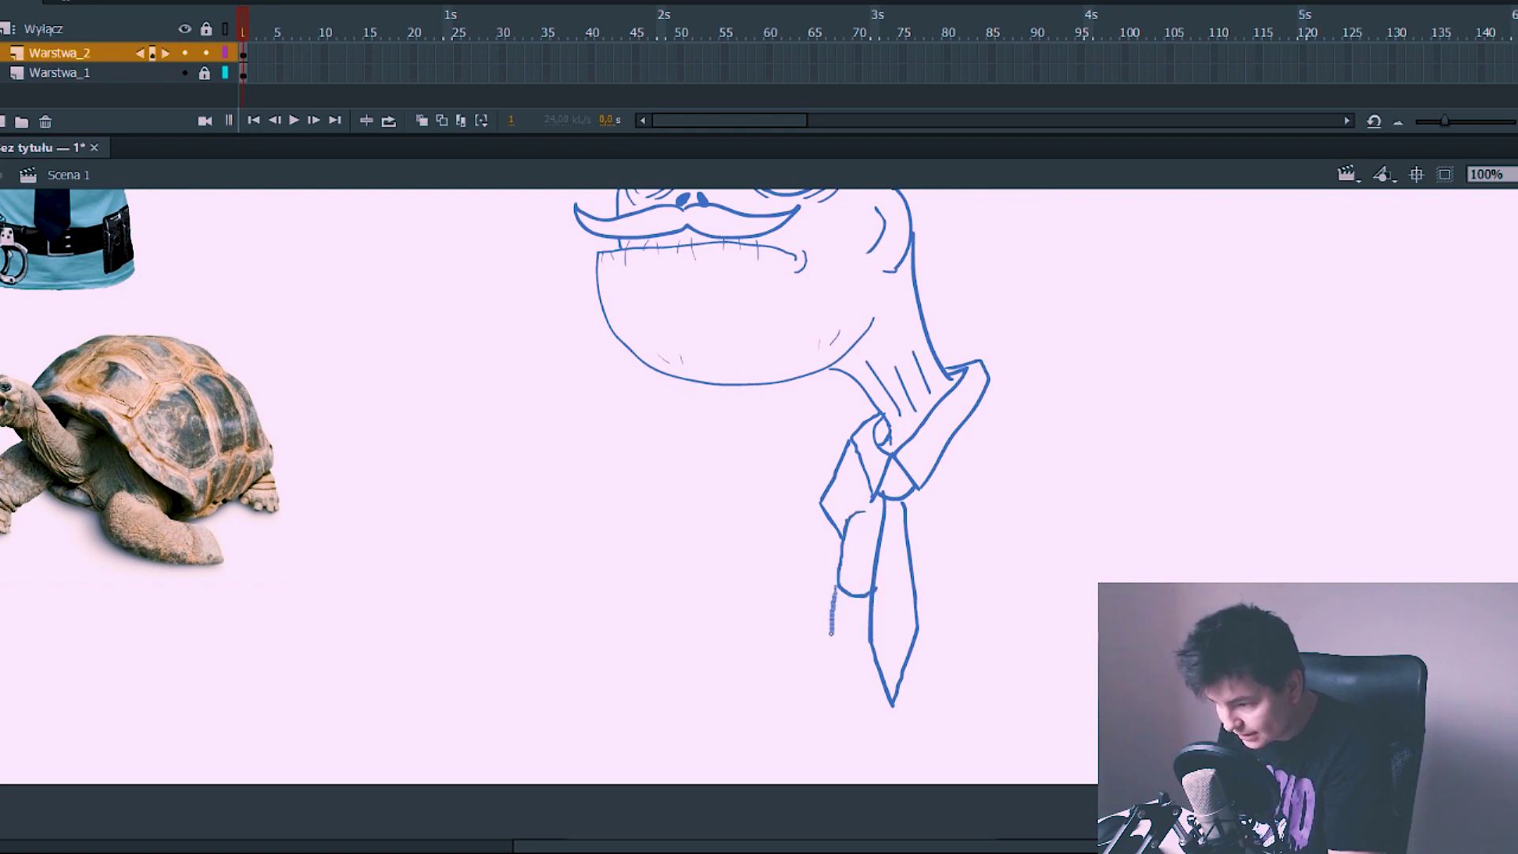
pyautogui.moveTo(868, 671); pyautogui.dragTo(869, 672)
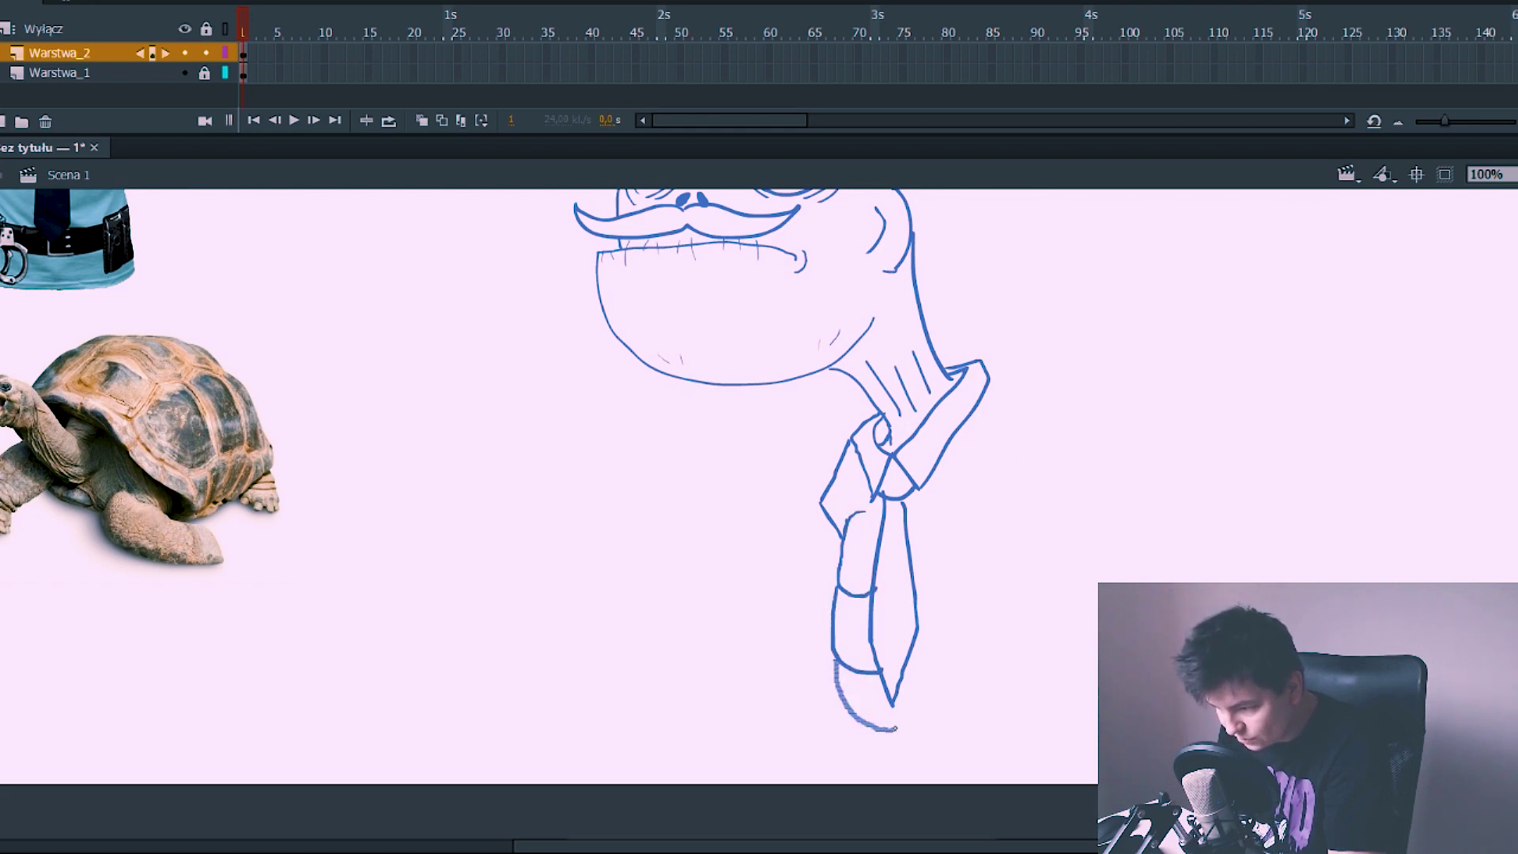
pyautogui.moveTo(896, 728); pyautogui.dragTo(902, 727)
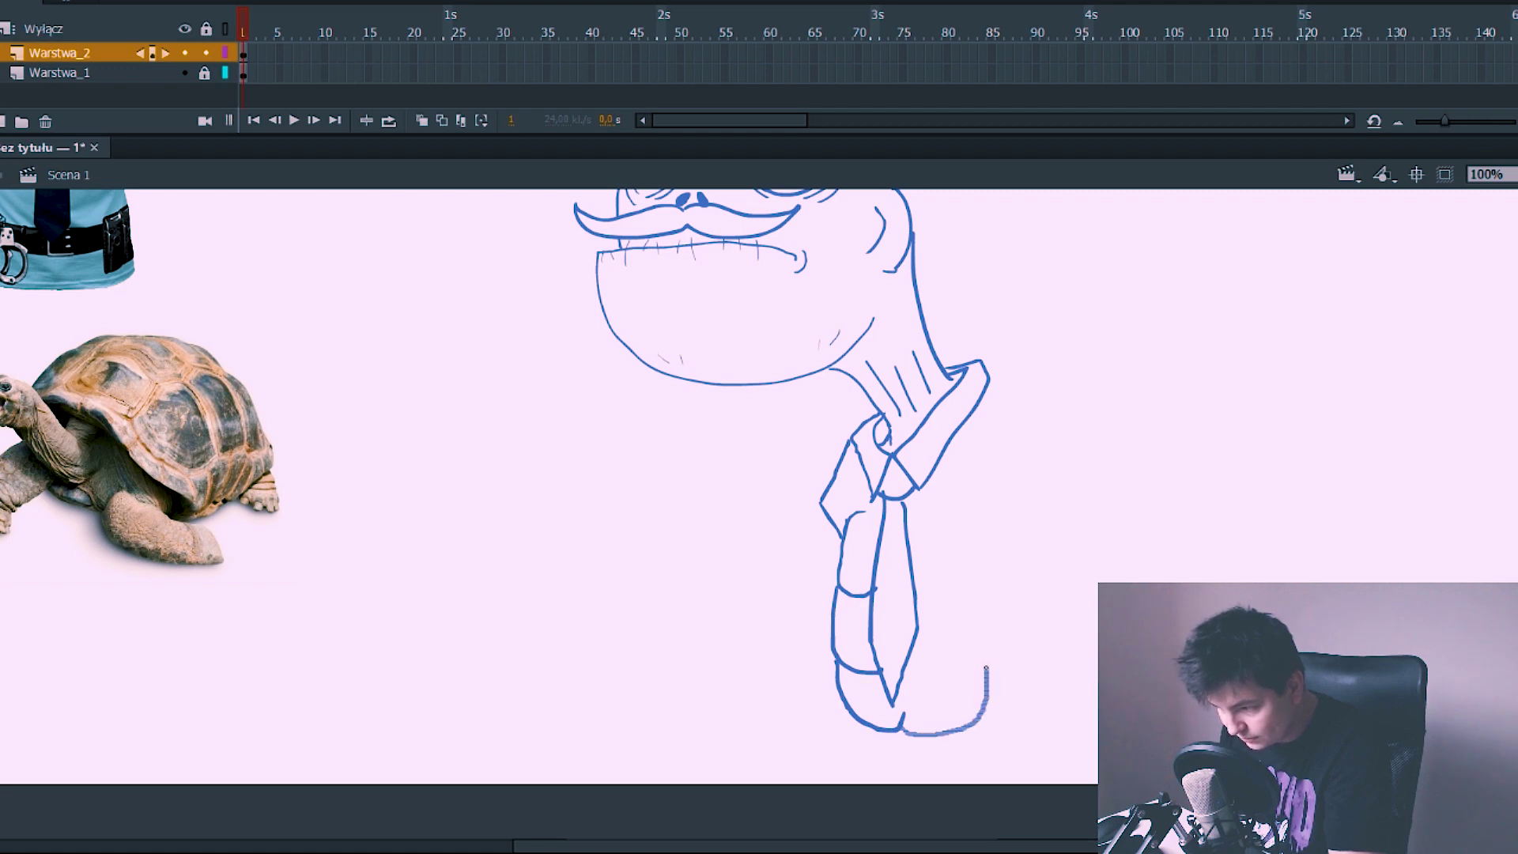
pyautogui.moveTo(914, 669)
pyautogui.mouseDown()
pyautogui.moveTo(982, 670)
pyautogui.moveTo(1001, 519)
pyautogui.mouseUp()
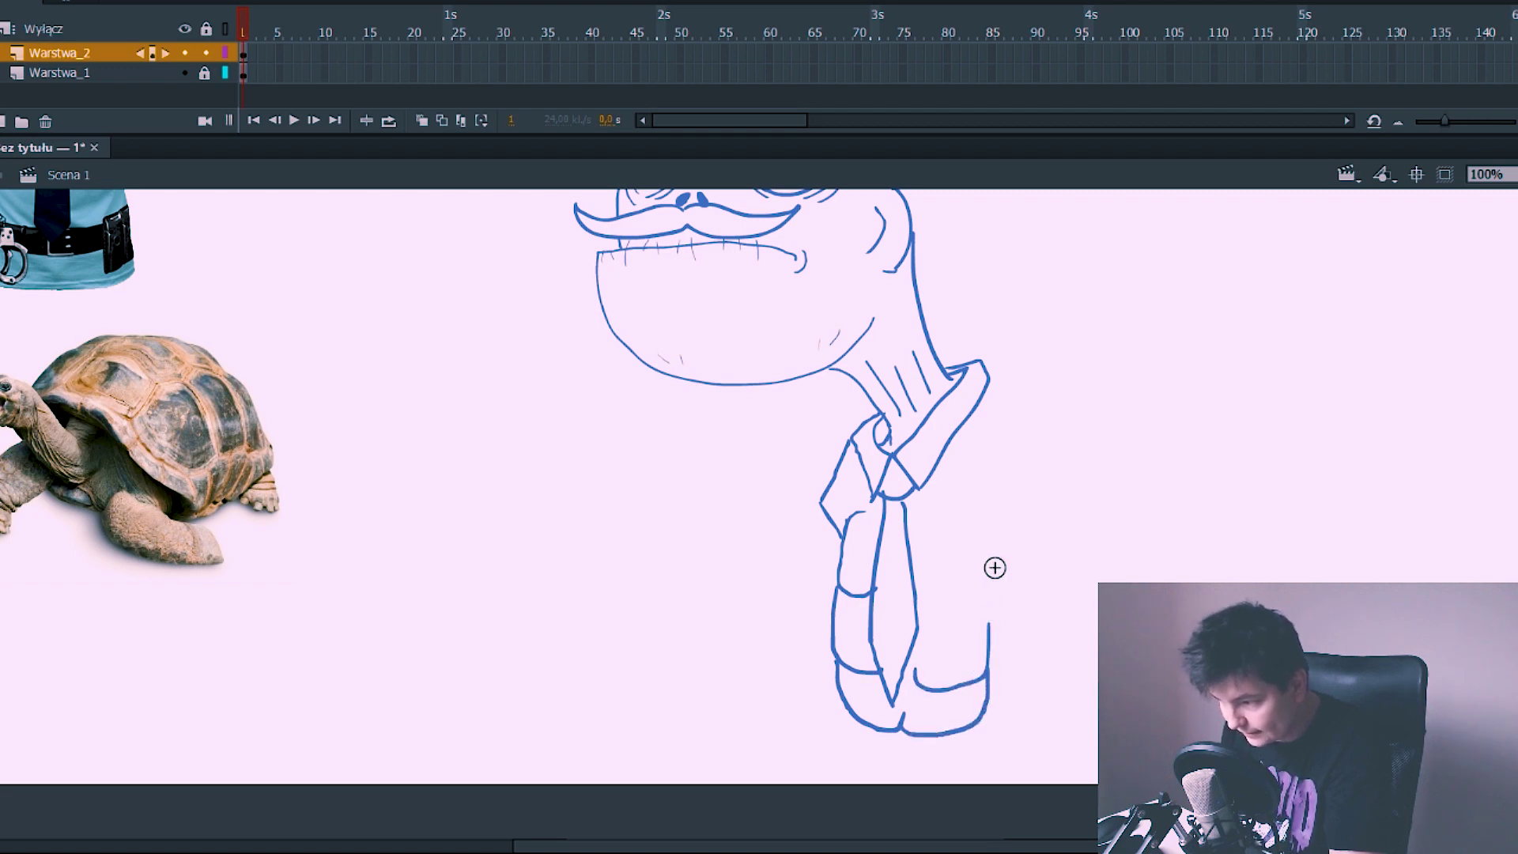
pyautogui.scroll(-1, 993, 566)
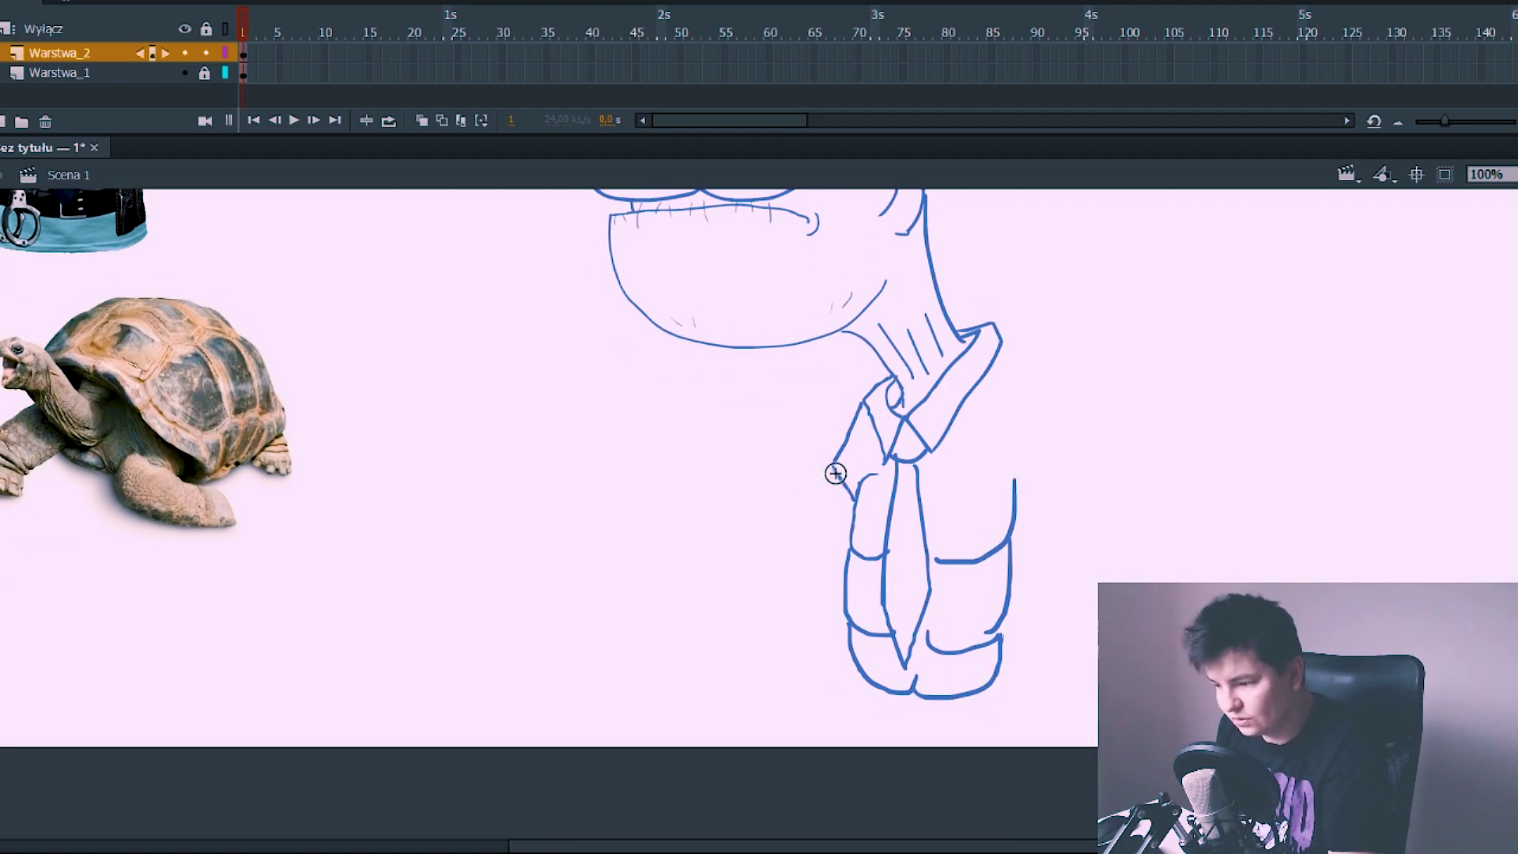
pyautogui.moveTo(835, 474); pyautogui.dragTo(714, 571)
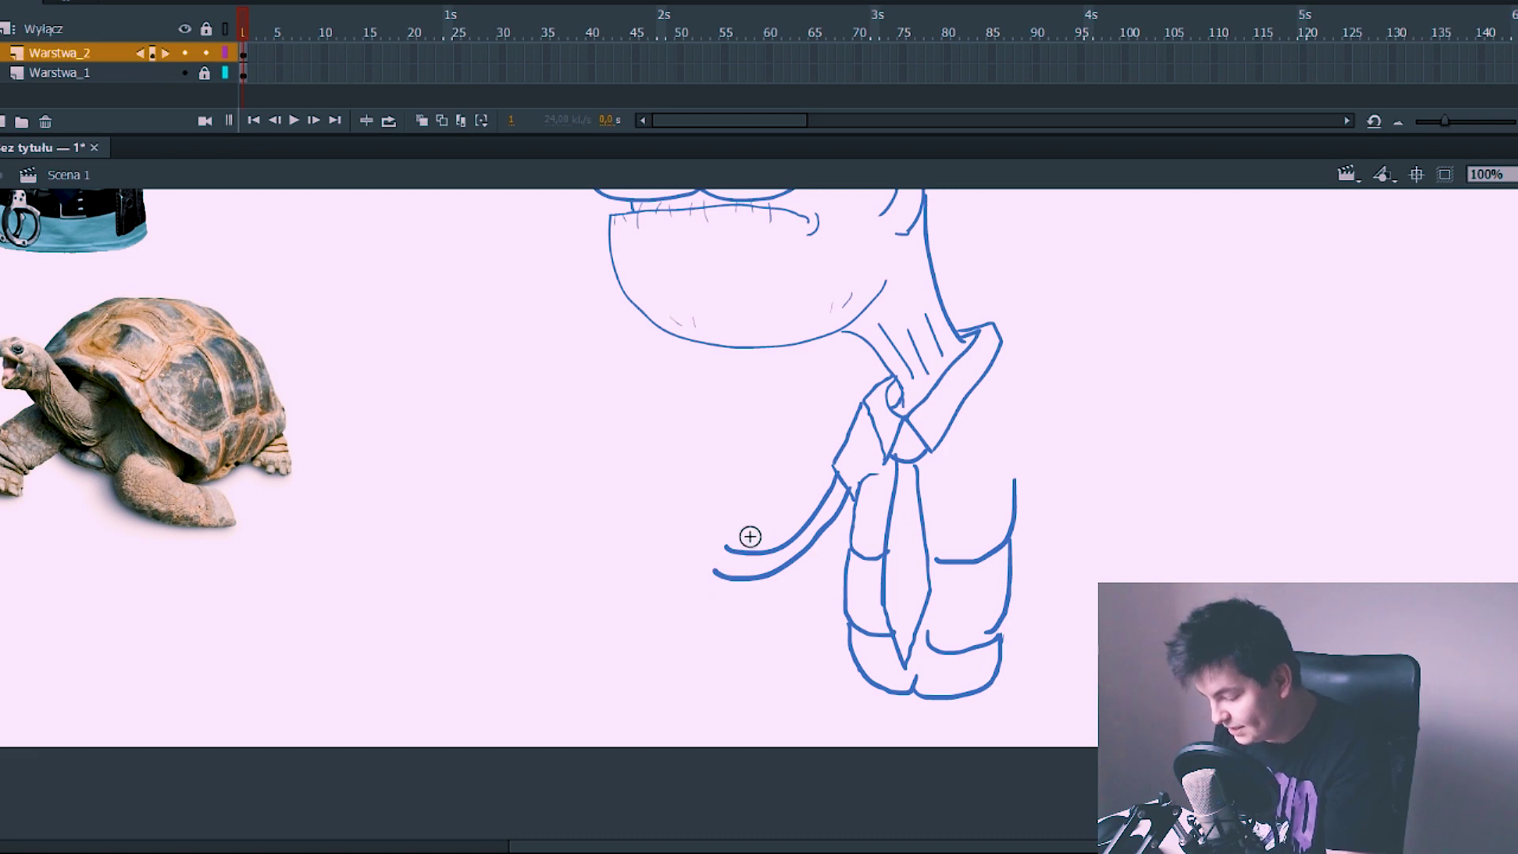
# Step: Draw finger loops forming a small hand at the end of the left arm
pyautogui.moveTo(728, 547)
pyautogui.mouseDown()
pyautogui.moveTo(688, 506)
pyautogui.moveTo(661, 528)
pyautogui.moveTo(678, 528)
pyautogui.moveTo(660, 569)
pyautogui.moveTo(719, 504)
pyautogui.mouseUp()
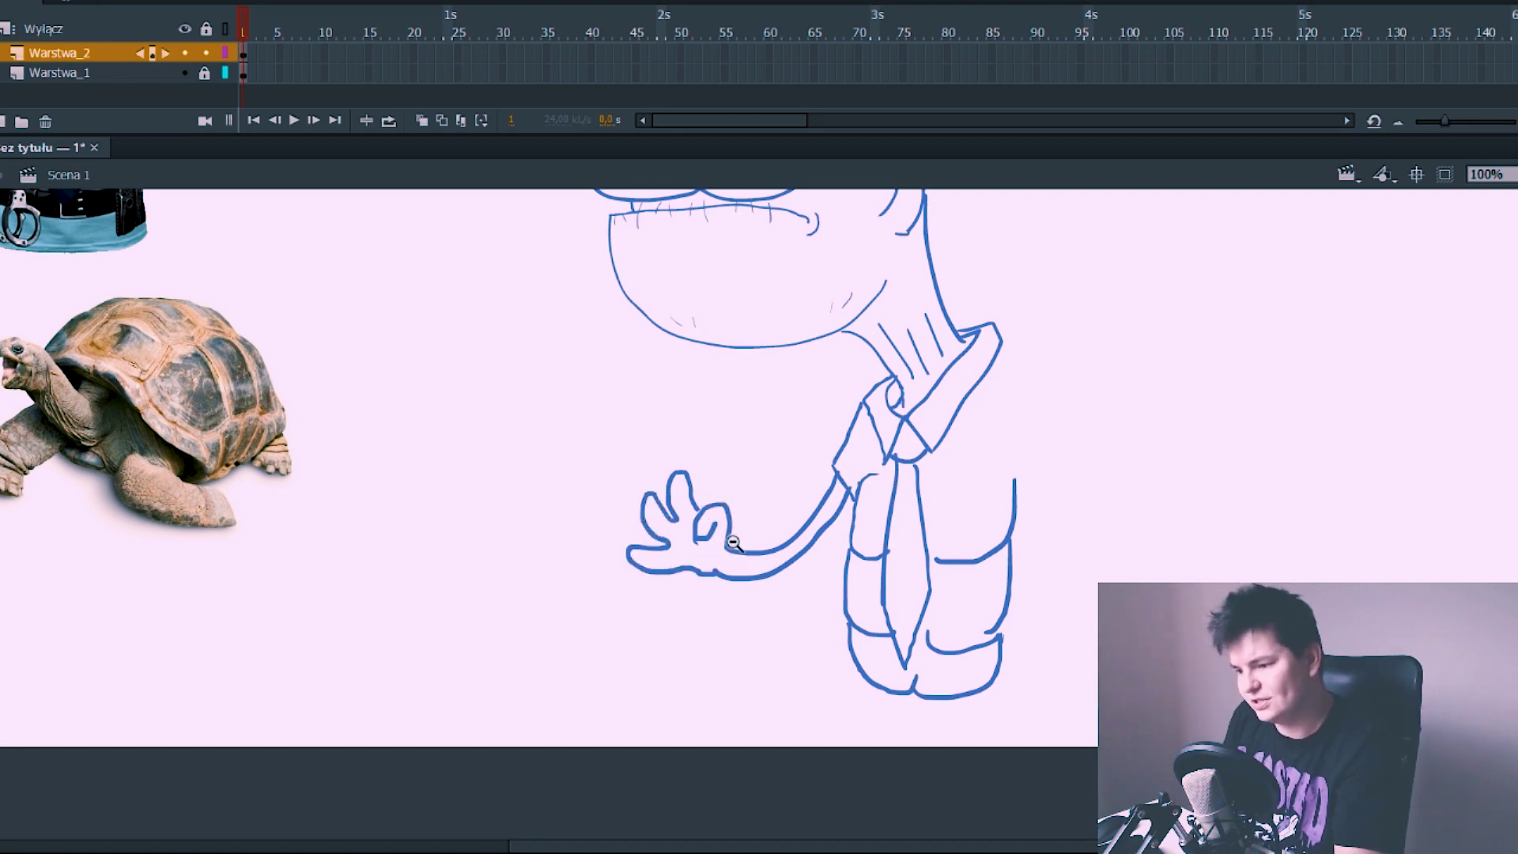
pyautogui.scroll(1, 390, 441)
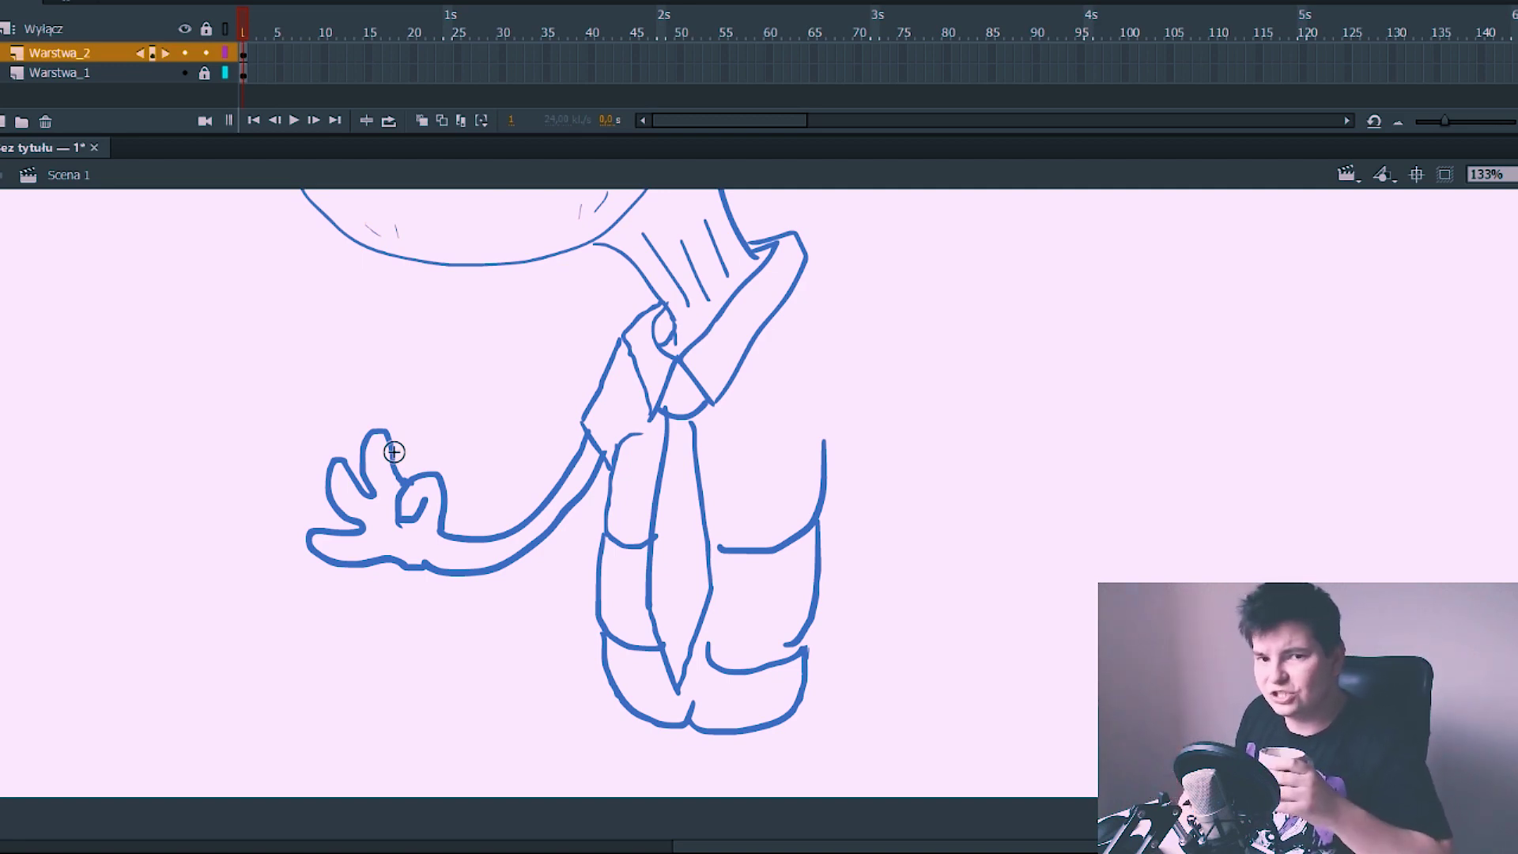
# Step: Zoom in on the shoulder and draw a right sleeve and shoulder line
pyautogui.press('z')
pyautogui.keyDown('alt'); pyautogui.click(810, 502); pyautogui.keyUp('alt')
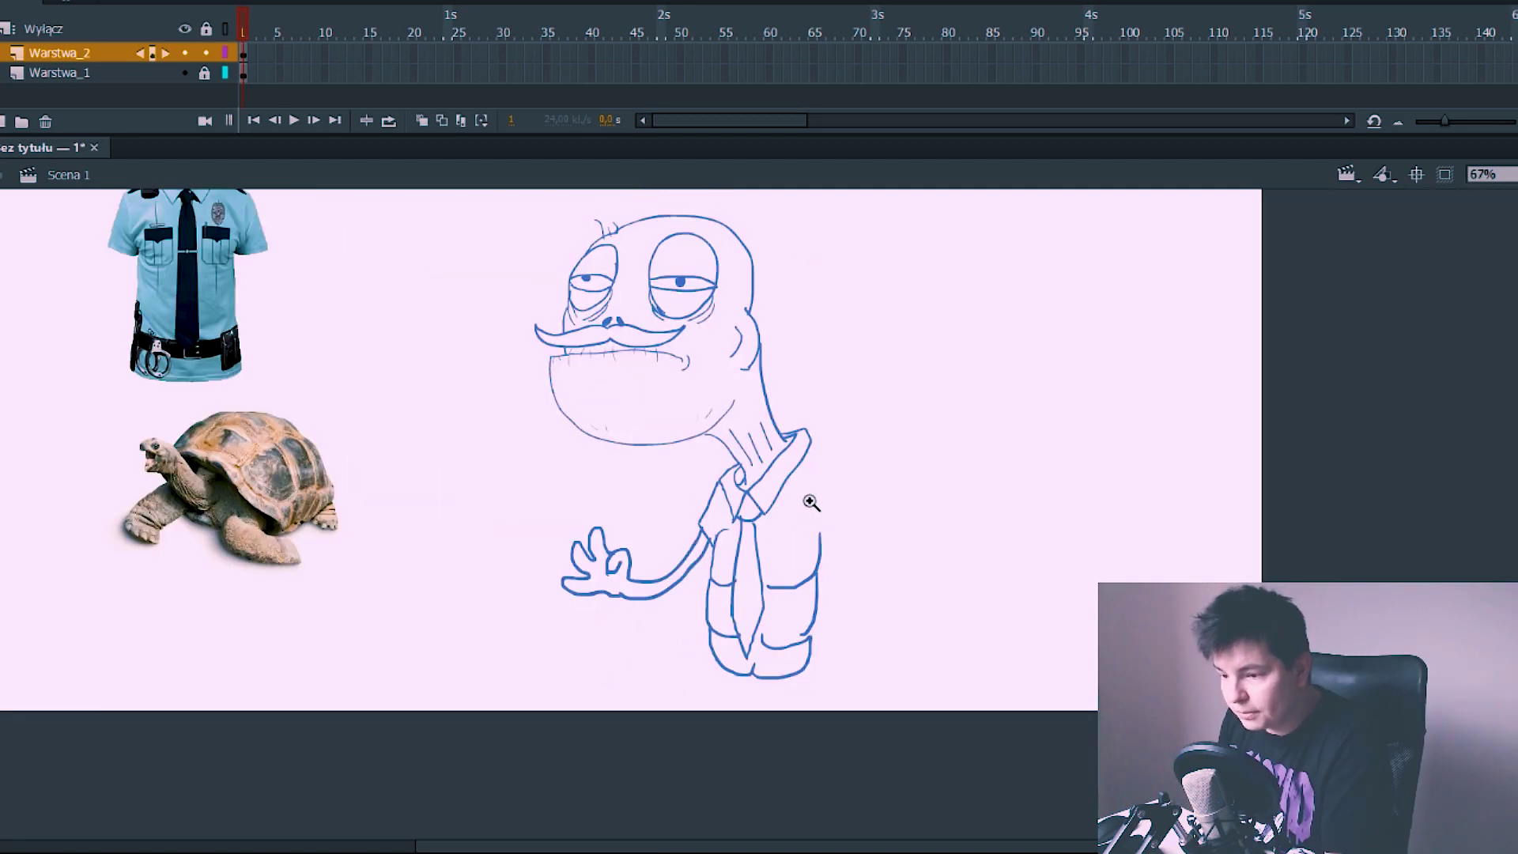
pyautogui.click(805, 515)
pyautogui.moveTo(773, 490)
pyautogui.mouseDown()
pyautogui.moveTo(840, 492)
pyautogui.moveTo(803, 592)
pyautogui.moveTo(838, 492)
pyautogui.mouseUp()
pyautogui.hotkey('ctrl', 'z')
pyautogui.moveTo(799, 381); pyautogui.dragTo(865, 406)
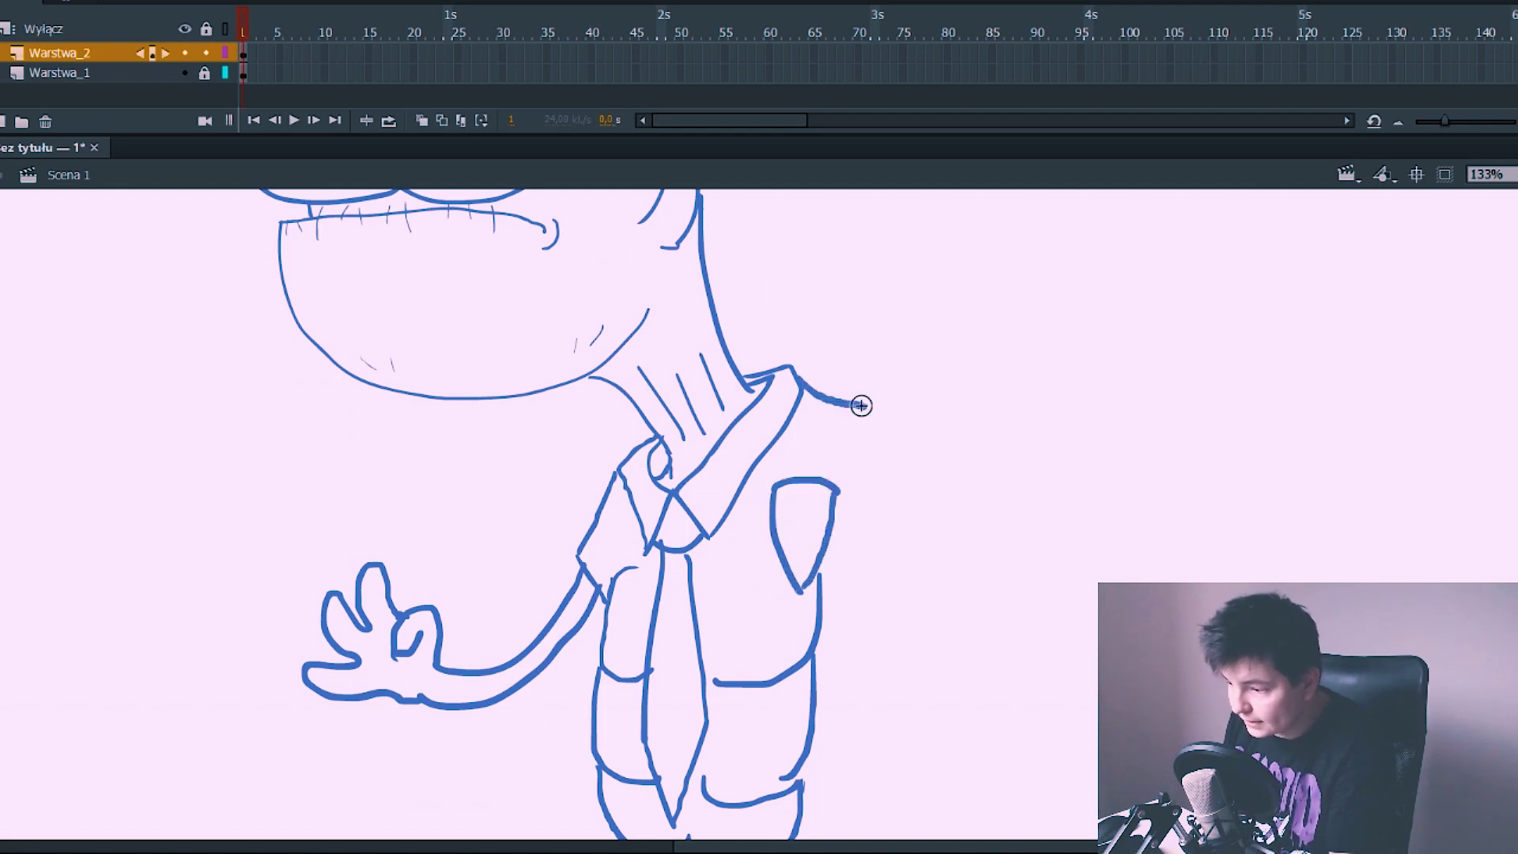
pyautogui.moveTo(894, 334)
pyautogui.mouseDown()
pyautogui.moveTo(627, 267)
pyautogui.moveTo(609, 282)
pyautogui.mouseUp()
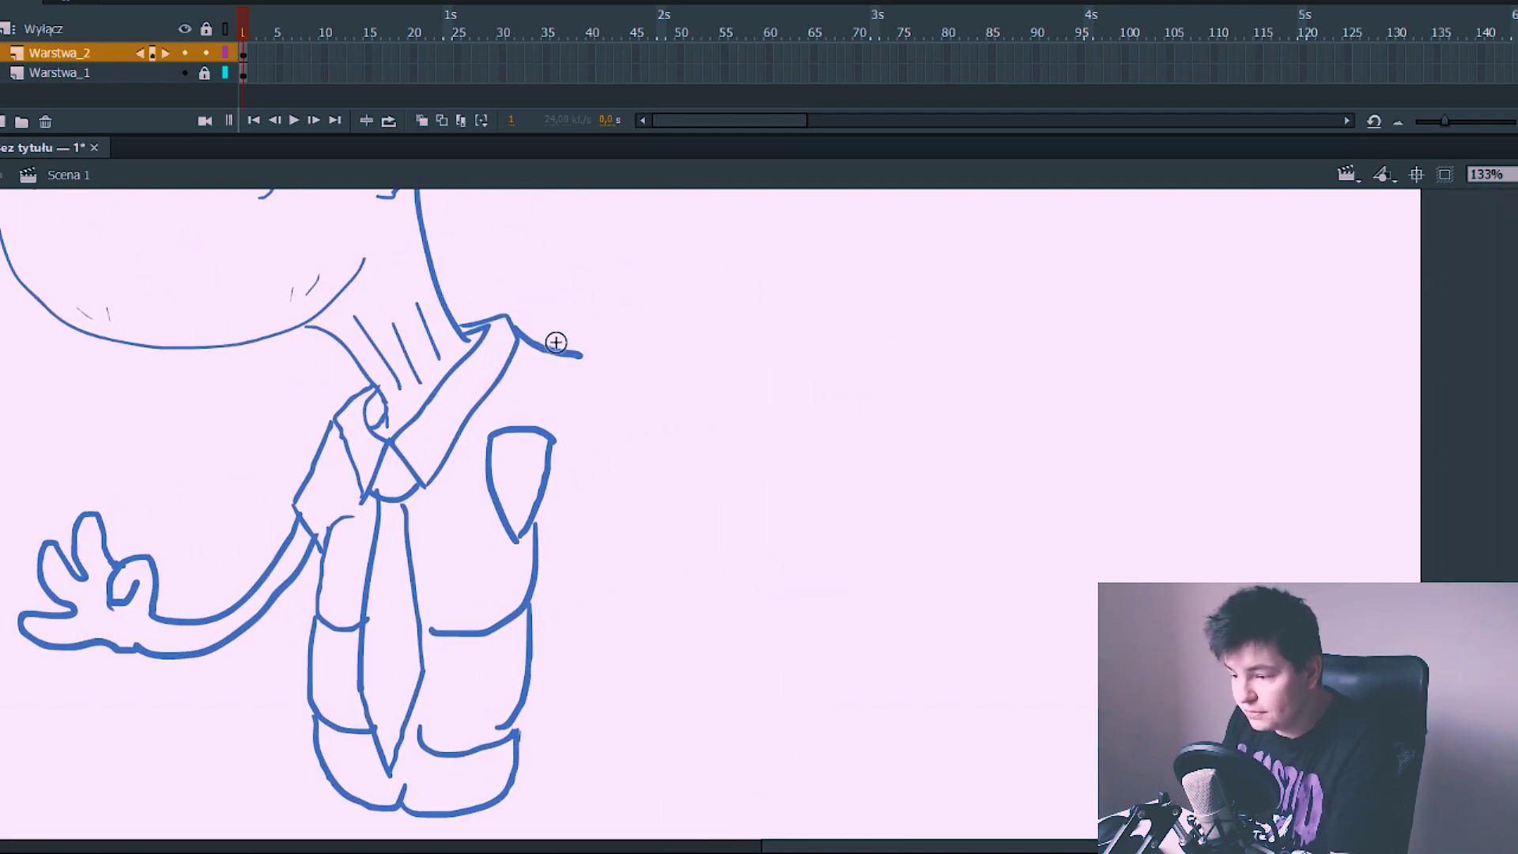
# Step: Draw the right arm hanging from the sleeve with a fingered hand
pyautogui.moveTo(555, 341)
pyautogui.mouseDown()
pyautogui.moveTo(645, 464)
pyautogui.moveTo(548, 478)
pyautogui.mouseUp()
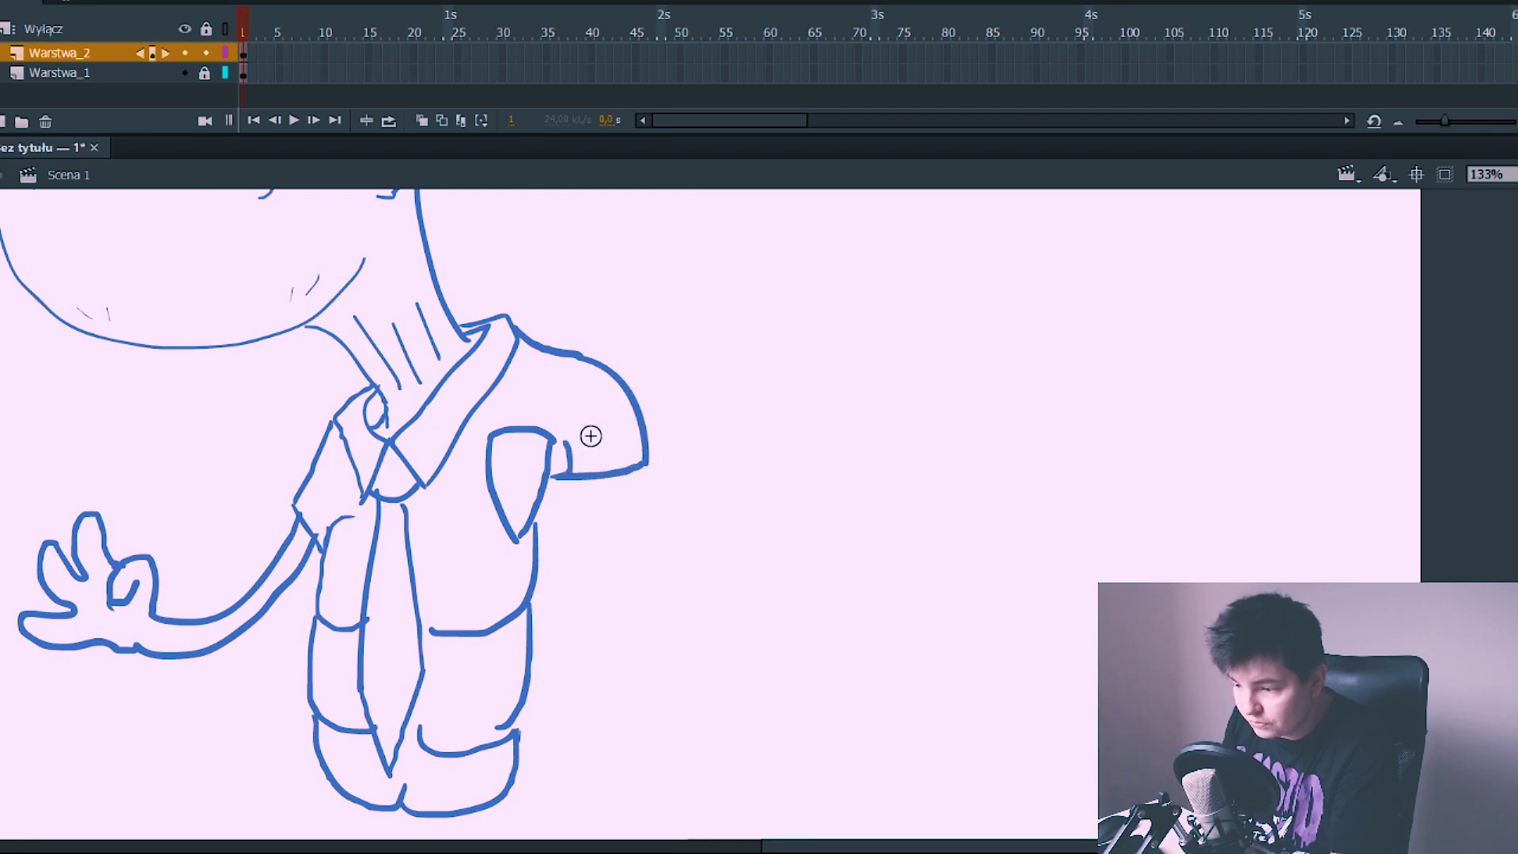
pyautogui.scroll(-3, 633, 411)
pyautogui.moveTo(661, 340); pyautogui.dragTo(645, 575)
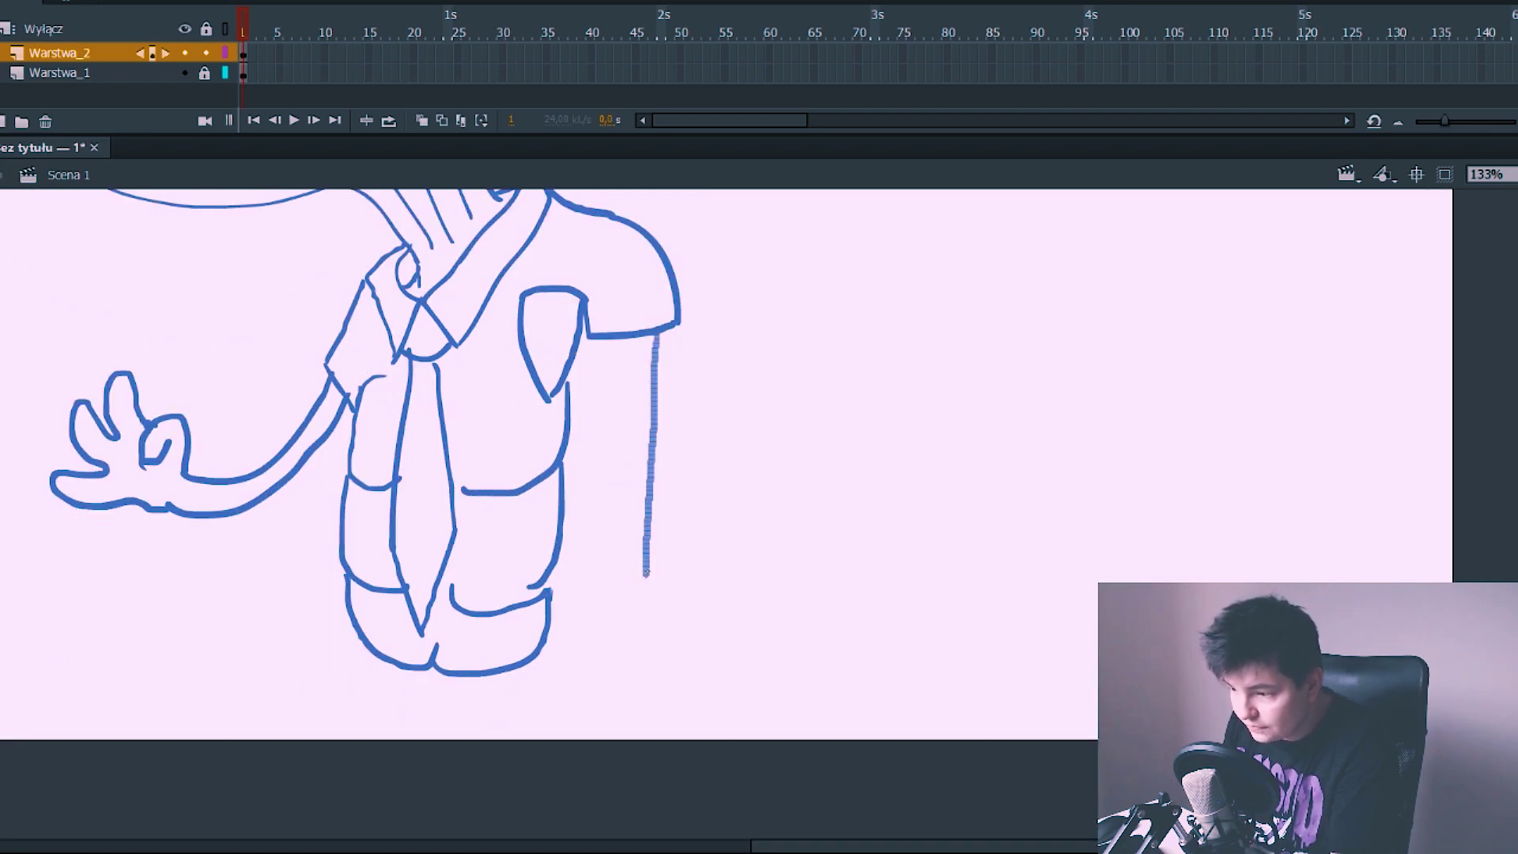
pyautogui.moveTo(619, 338)
pyautogui.mouseDown()
pyautogui.moveTo(631, 565)
pyautogui.moveTo(599, 682)
pyautogui.mouseUp()
pyautogui.moveTo(633, 620)
pyautogui.mouseDown()
pyautogui.moveTo(638, 666)
pyautogui.moveTo(658, 625)
pyautogui.moveTo(686, 692)
pyautogui.mouseUp()
pyautogui.moveTo(639, 561); pyautogui.dragTo(680, 680)
pyautogui.moveTo(620, 447); pyautogui.dragTo(683, 487)
pyautogui.moveTo(640, 680); pyautogui.dragTo(461, 729)
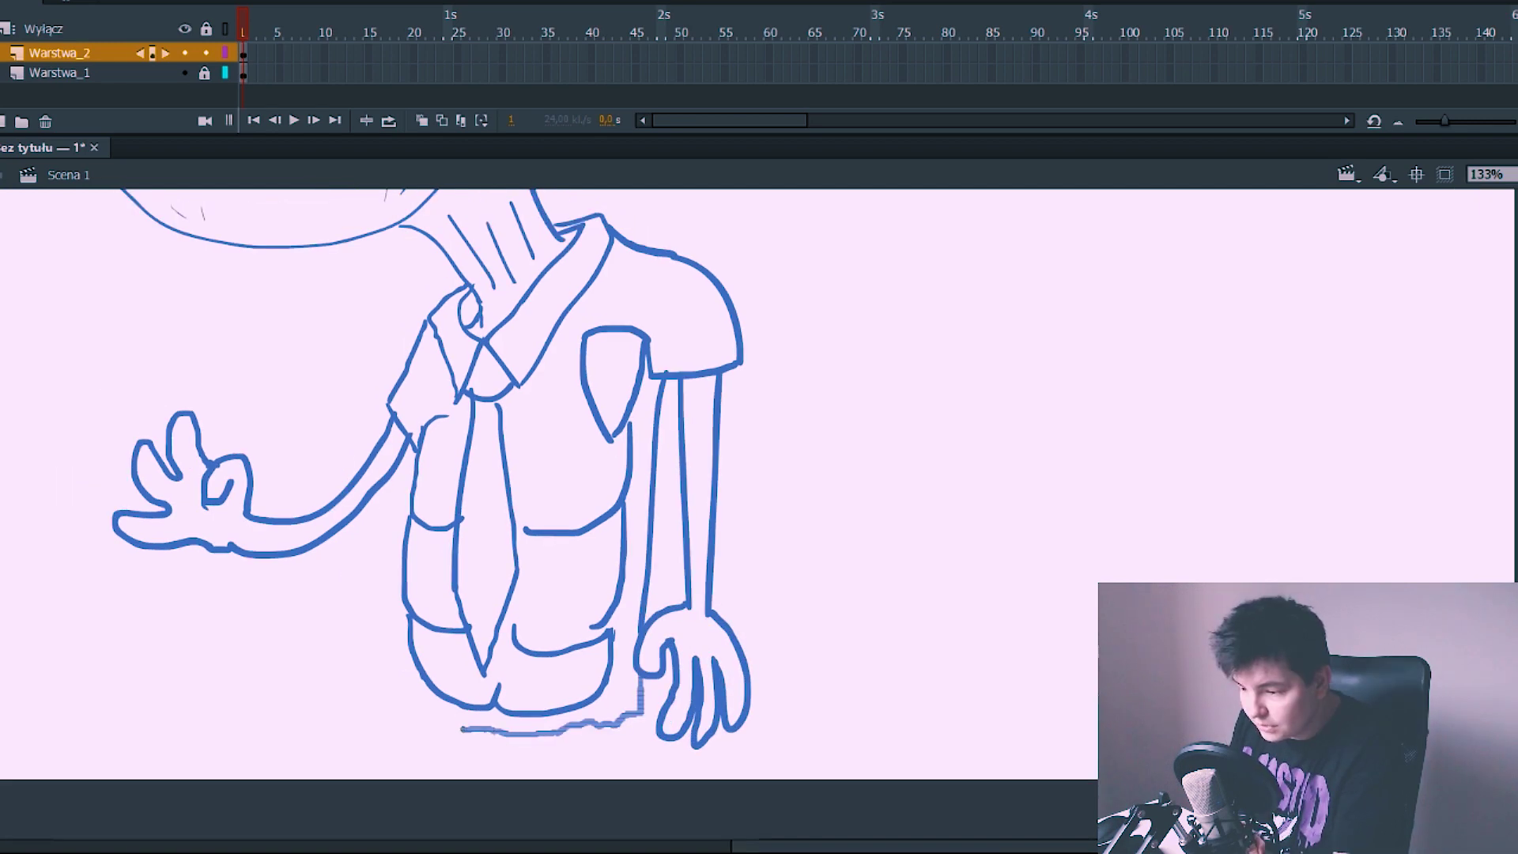
# Step: Outline a segmented turtle shell on the character's back
pyautogui.scroll(3, 729, 502)
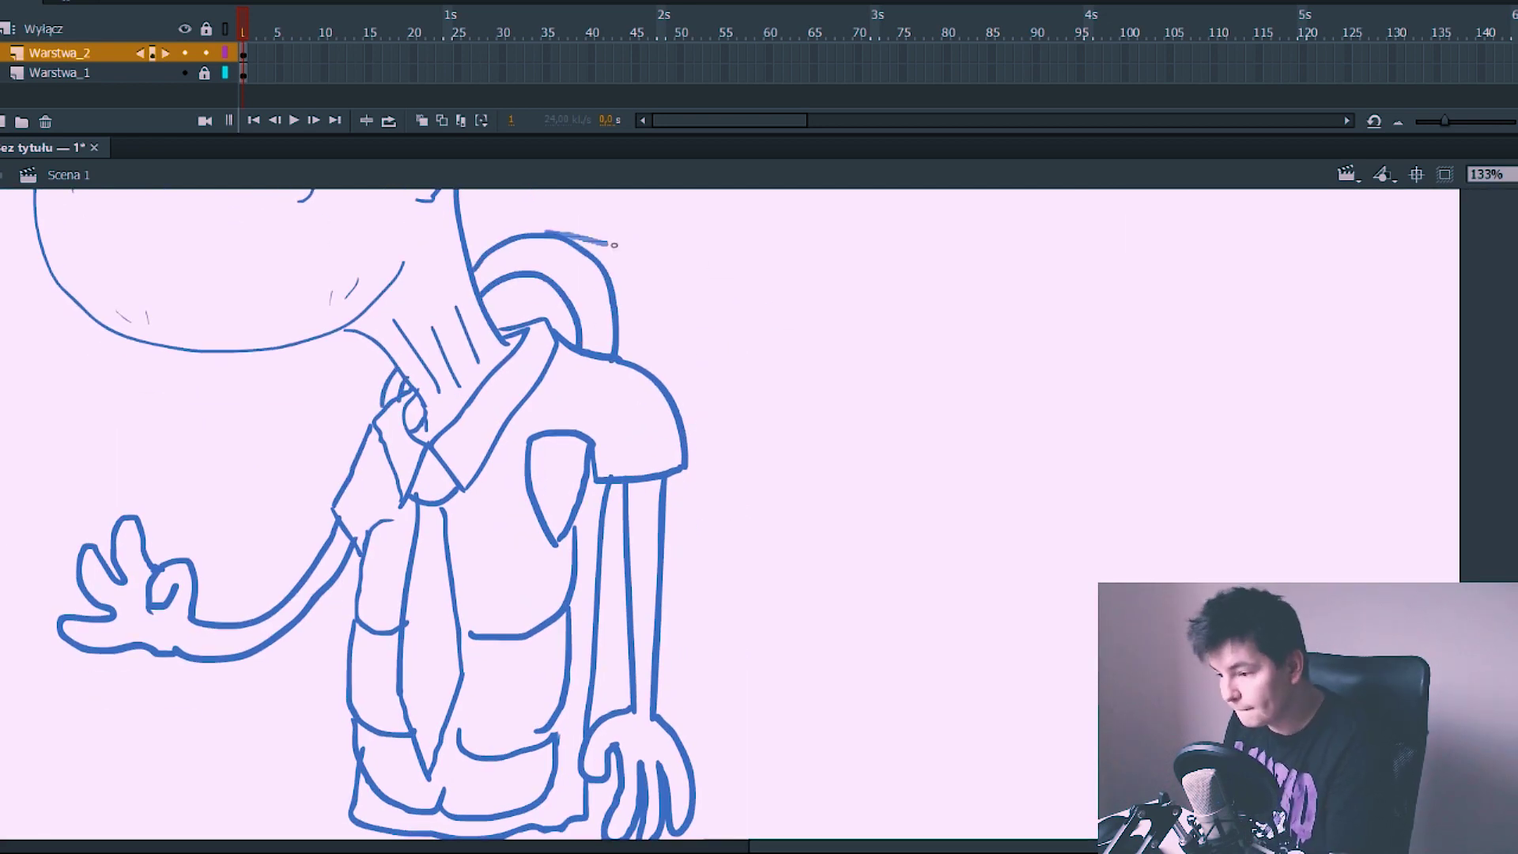
pyautogui.moveTo(477, 268); pyautogui.dragTo(780, 525)
pyautogui.scroll(-3, 779, 525)
pyautogui.moveTo(775, 336)
pyautogui.mouseDown()
pyautogui.moveTo(789, 550)
pyautogui.moveTo(605, 676)
pyautogui.mouseUp()
pyautogui.scroll(3, 474, 474)
pyautogui.hscroll(2, 474, 474)
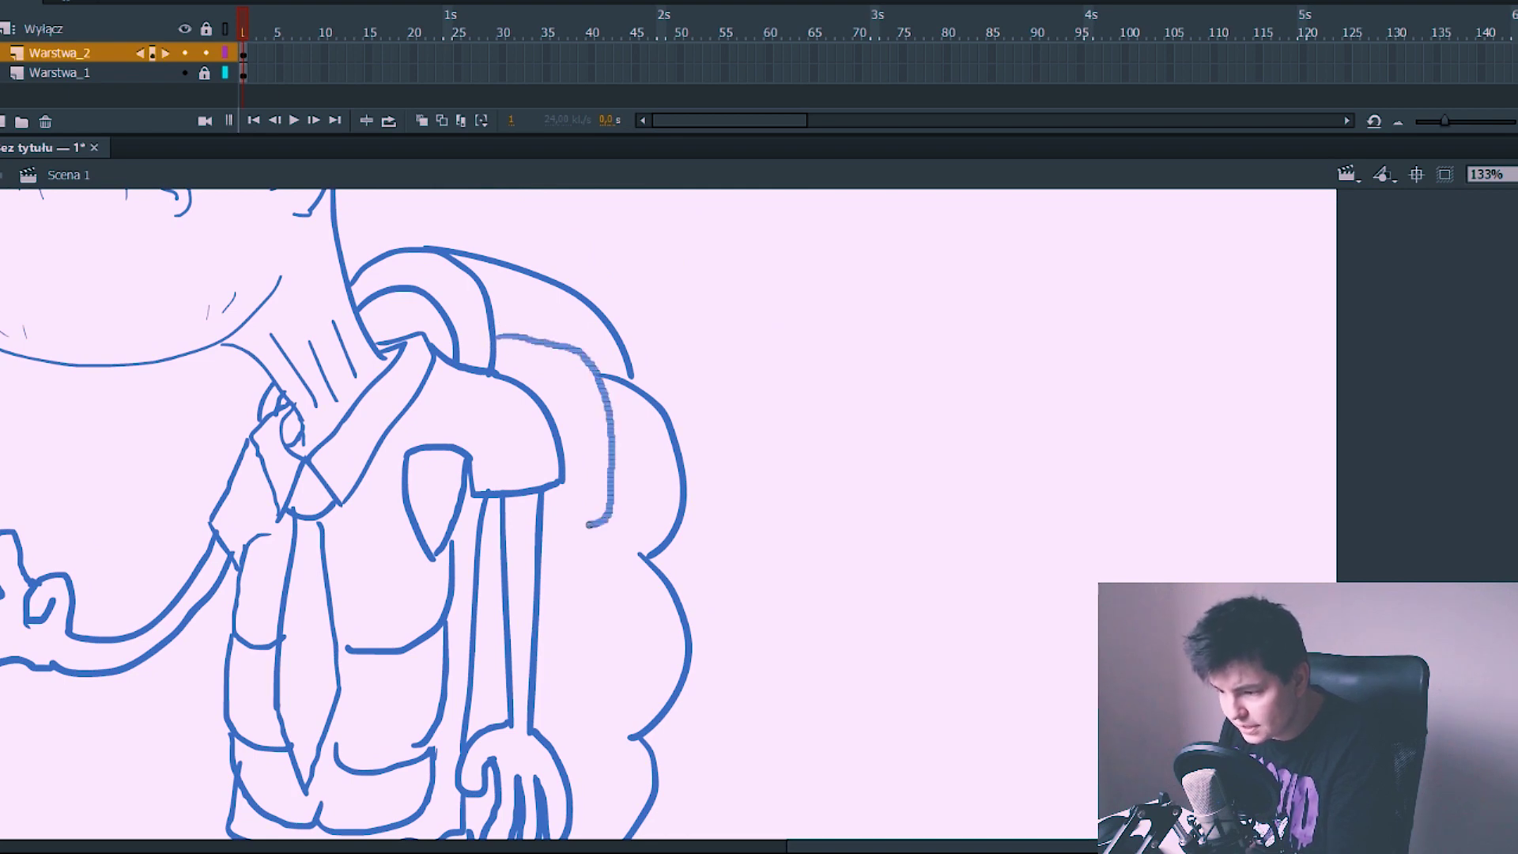
pyautogui.moveTo(589, 525)
pyautogui.mouseDown()
pyautogui.moveTo(540, 525)
pyautogui.moveTo(578, 406)
pyautogui.mouseUp()
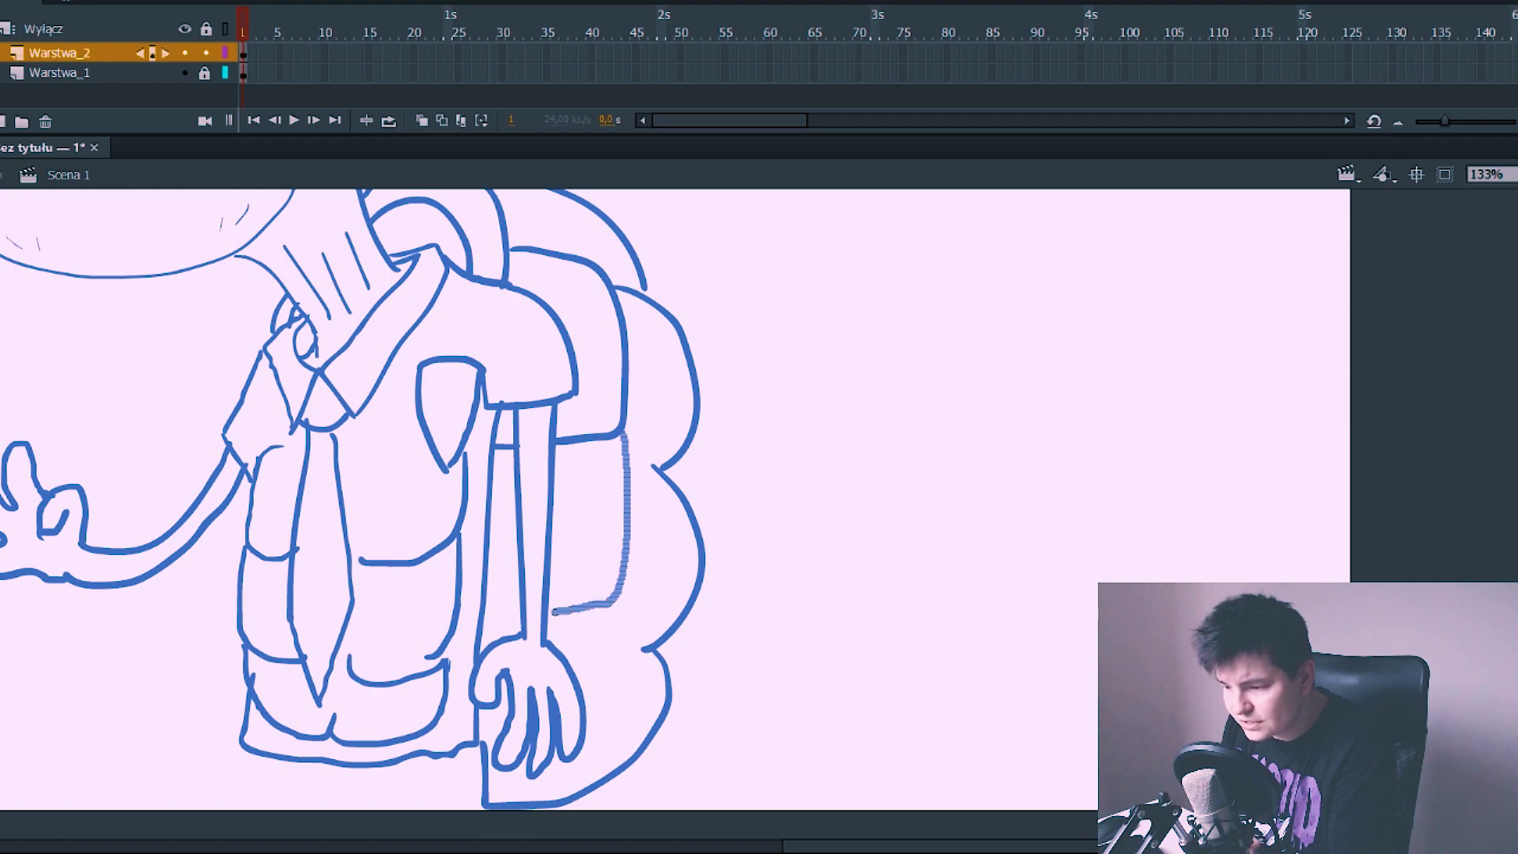
pyautogui.moveTo(554, 611); pyautogui.dragTo(589, 750)
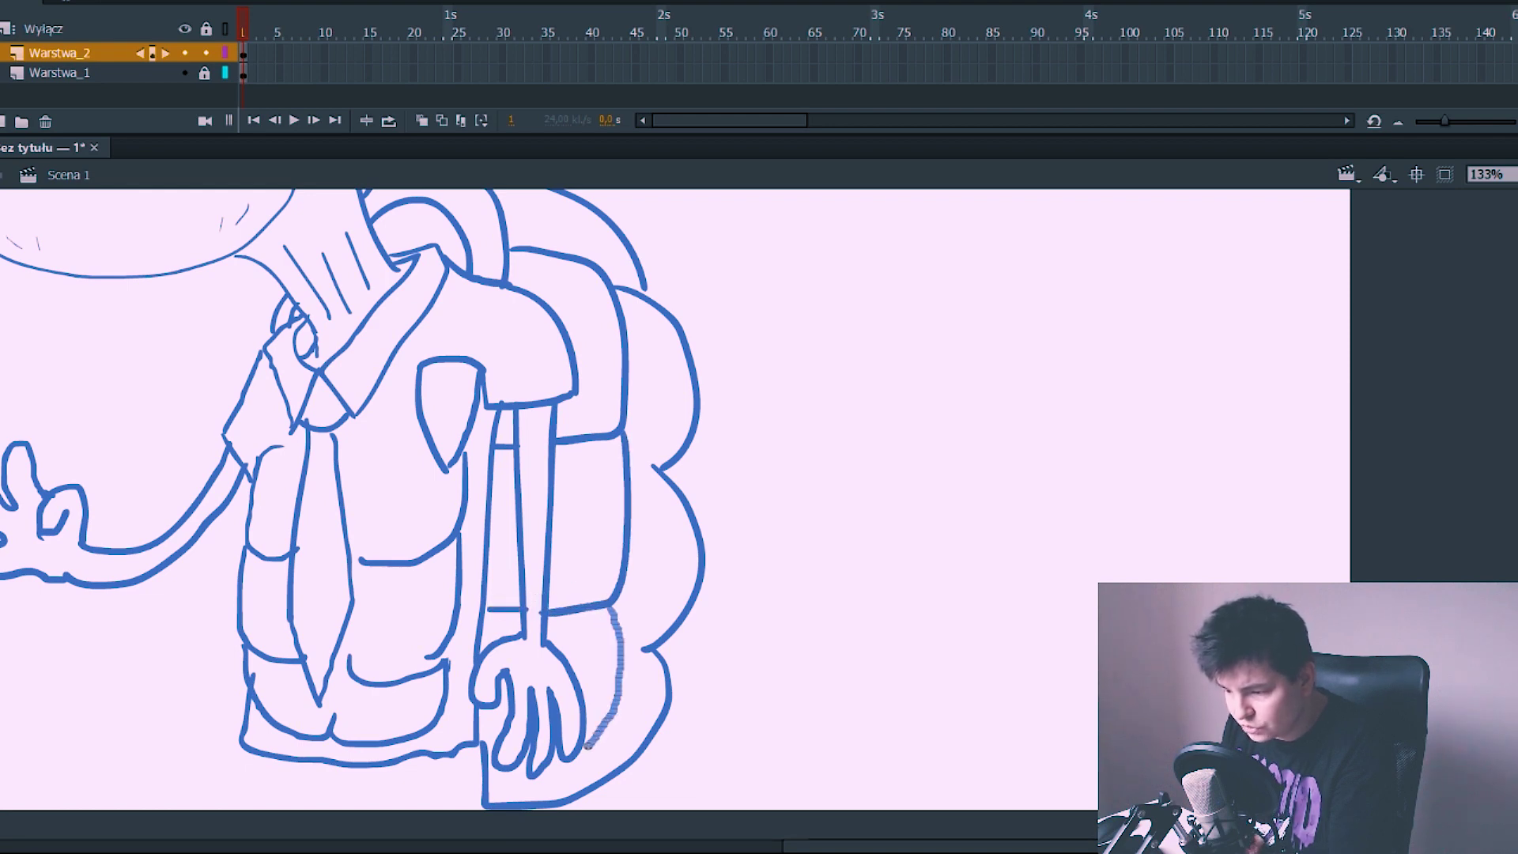
pyautogui.hotkey('ctrl', '-')
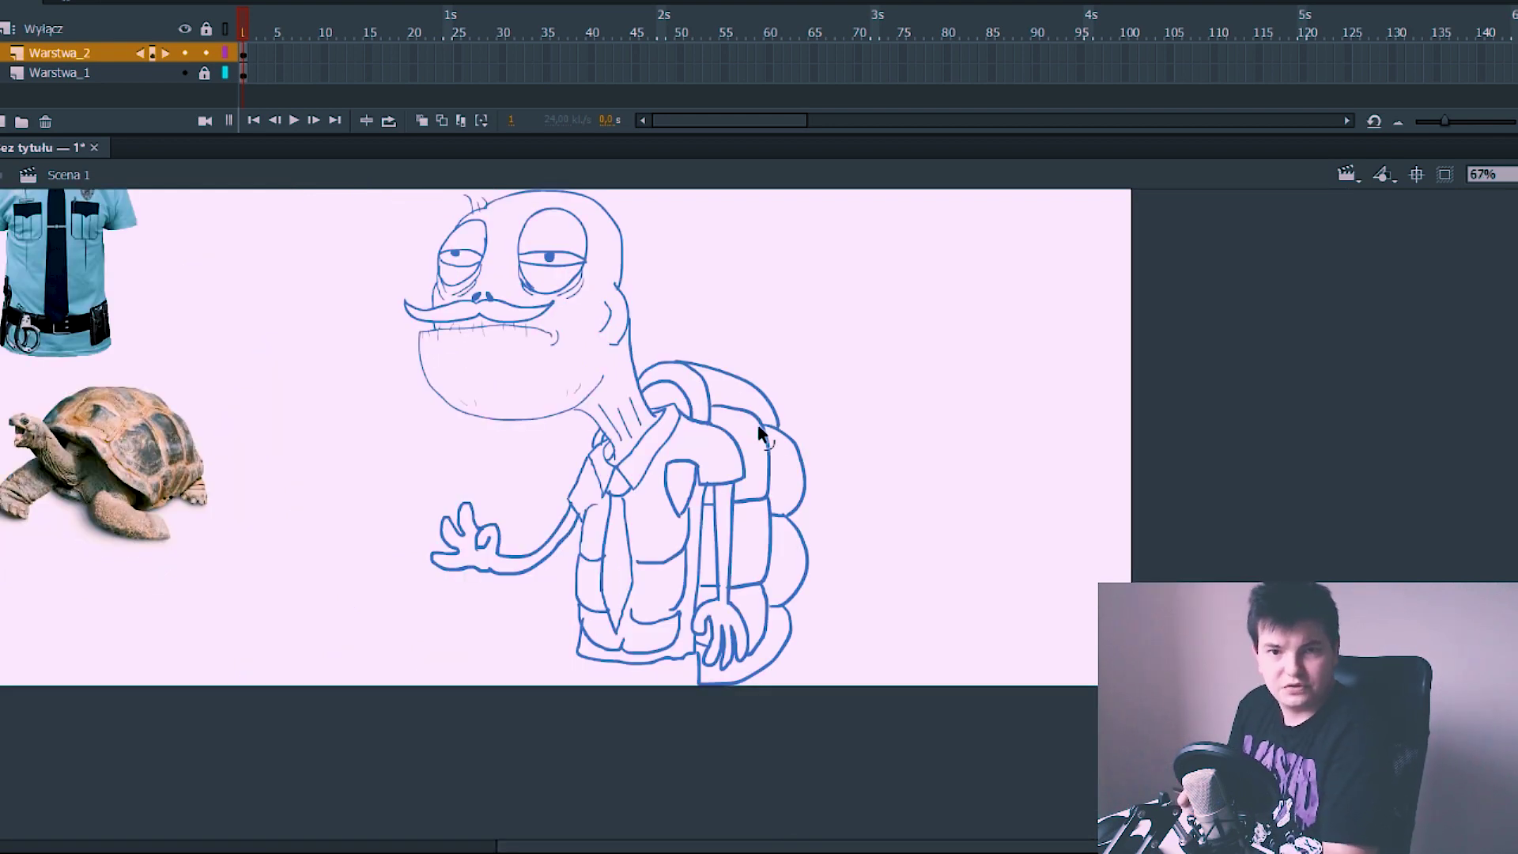
# Step: Scale the whole turtle figure down and raise it slightly on the stage
pyautogui.press('q')
pyautogui.hotkey('ctrl', 'a')
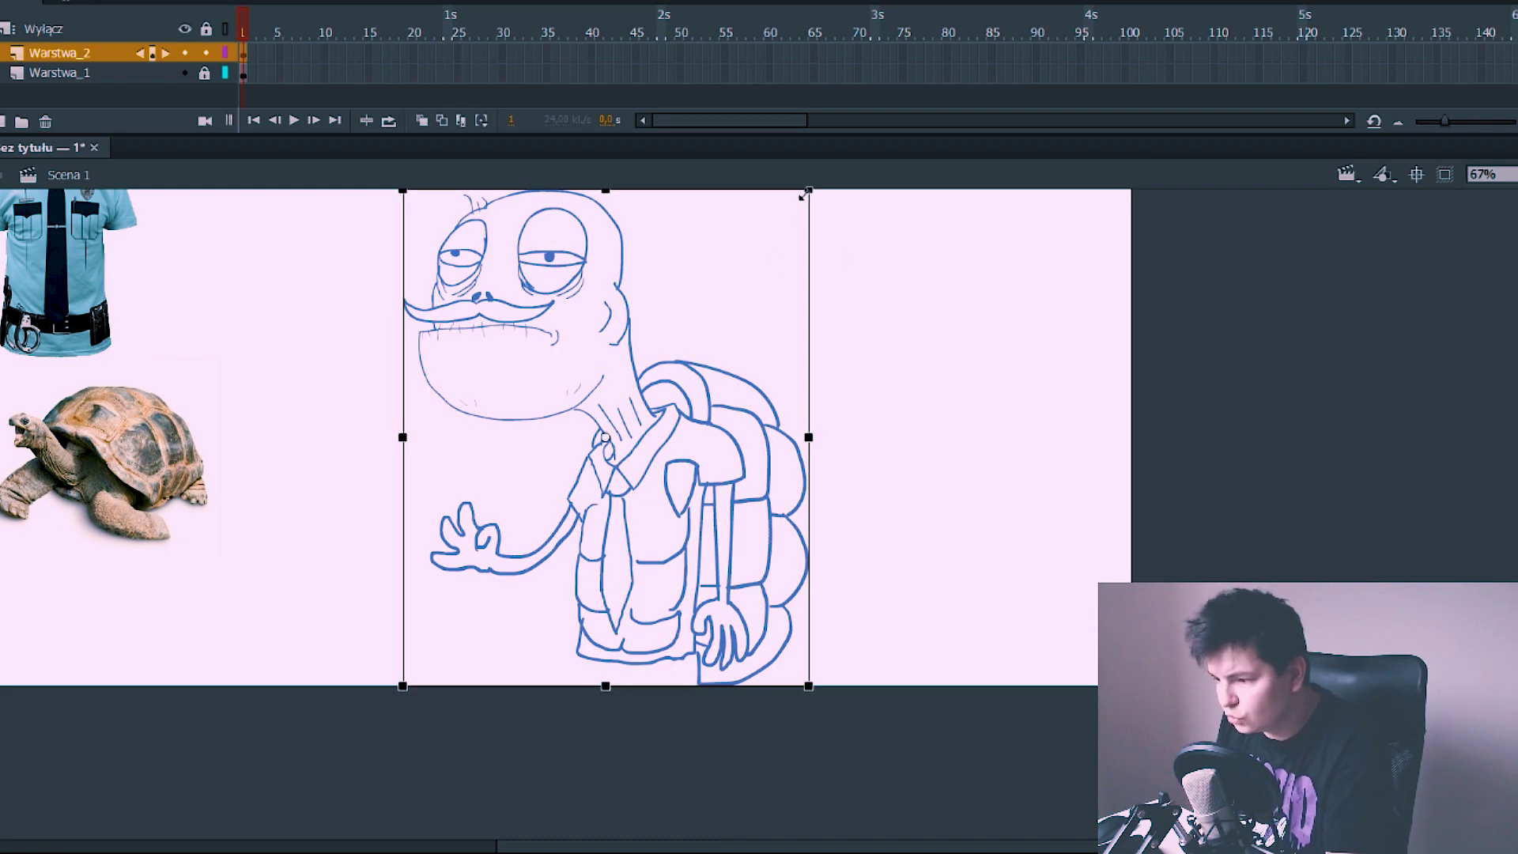
pyautogui.moveTo(805, 193); pyautogui.dragTo(741, 273)
pyautogui.moveTo(700, 427); pyautogui.dragTo(706, 361)
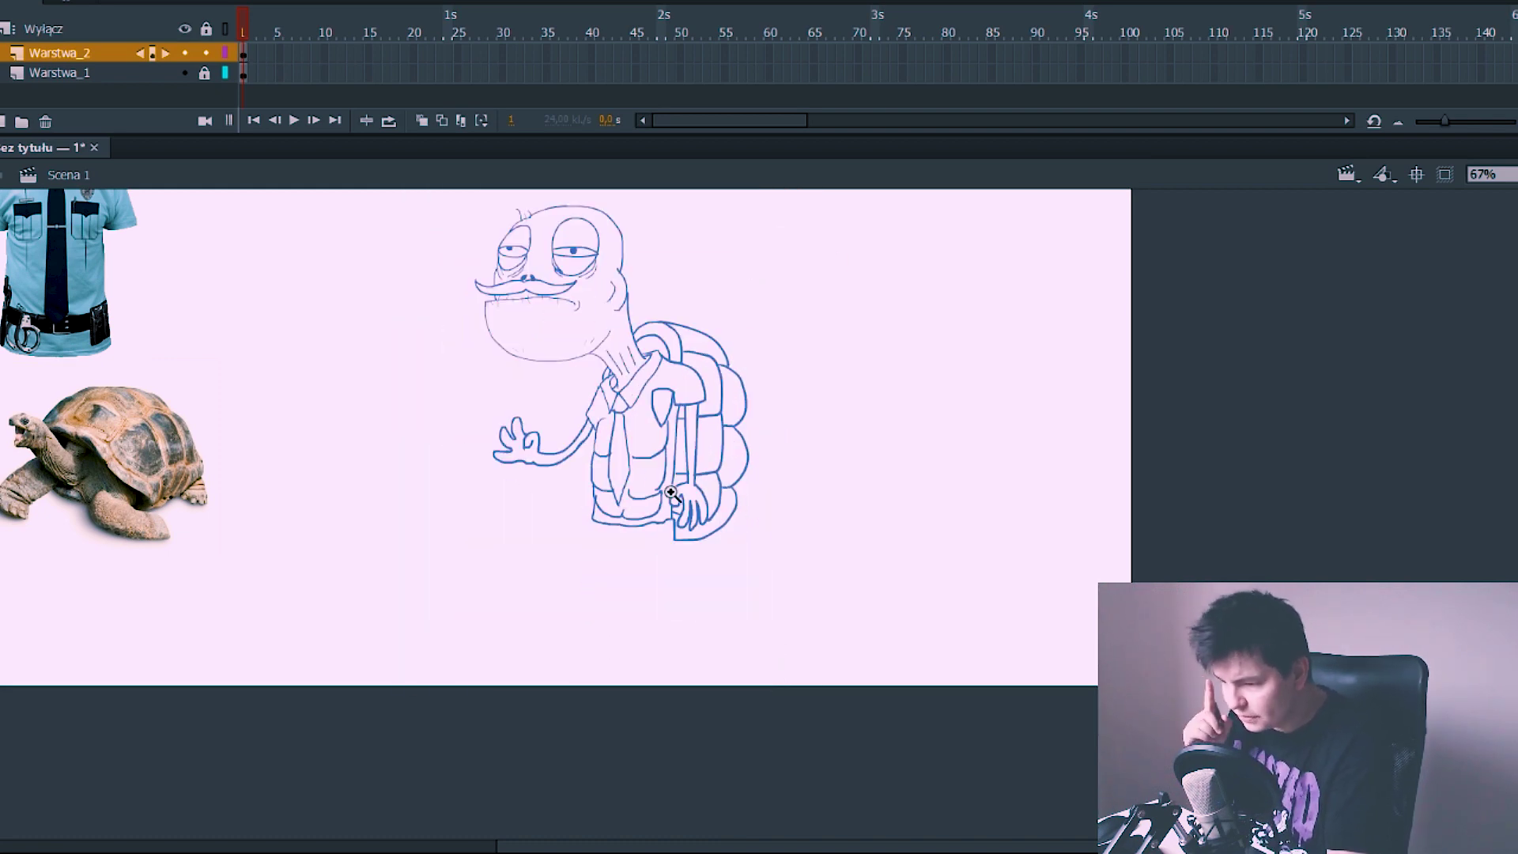
pyautogui.click(567, 464)
pyautogui.click(566, 464)
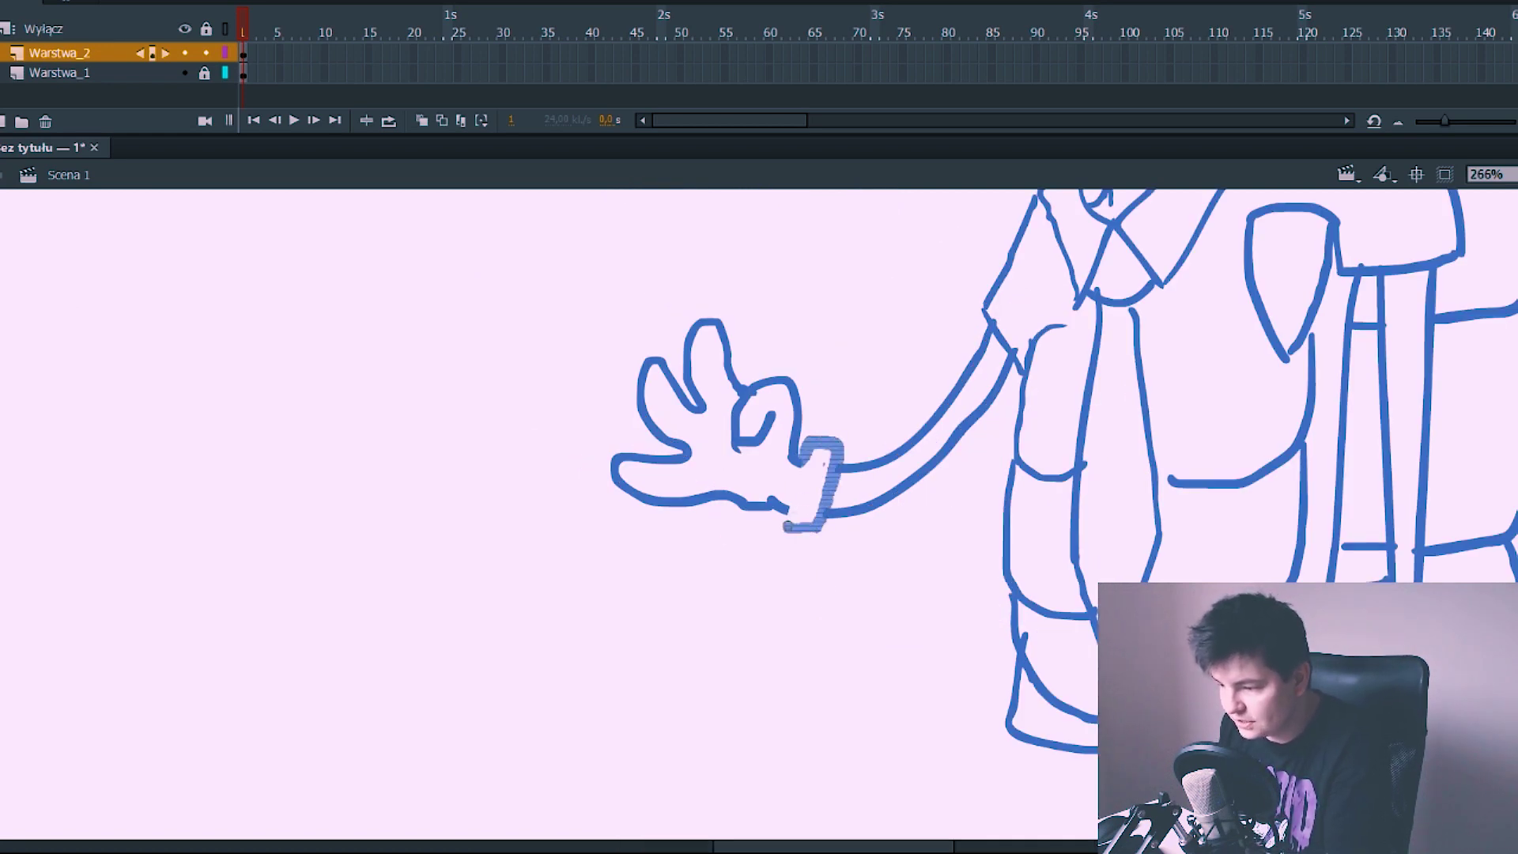
# Step: Draw a cuff band on the left wrist, the first chain link, and a thumb gripping a thin stick
pyautogui.moveTo(788, 525); pyautogui.dragTo(813, 433)
pyautogui.moveTo(811, 566)
pyautogui.mouseDown()
pyautogui.moveTo(793, 638)
pyautogui.moveTo(830, 564)
pyautogui.mouseUp()
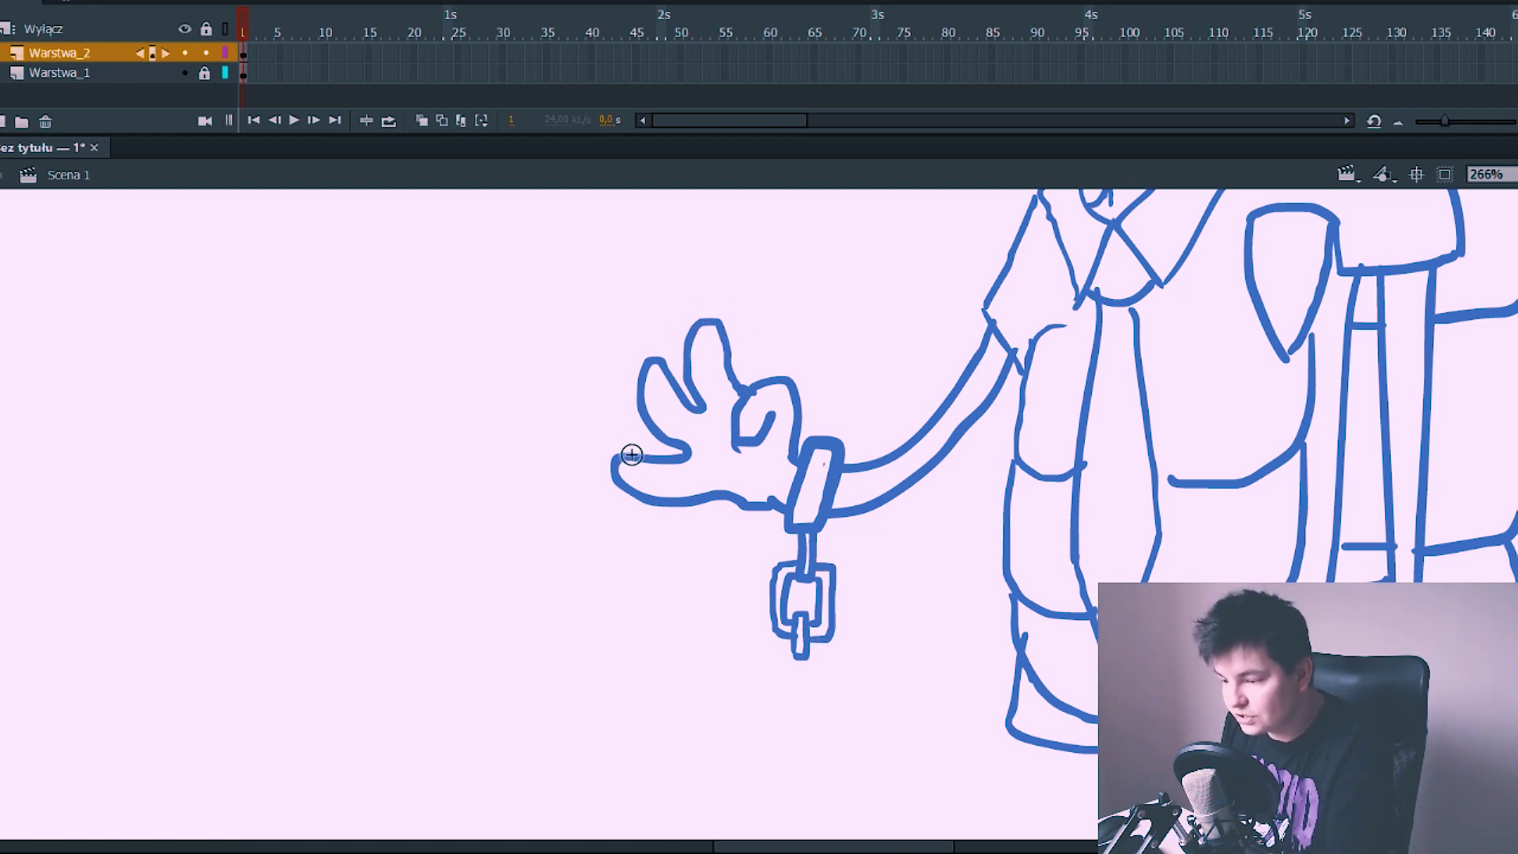
pyautogui.moveTo(640, 459)
pyautogui.mouseDown()
pyautogui.moveTo(538, 409)
pyautogui.moveTo(555, 417)
pyautogui.mouseUp()
pyautogui.scroll(-3, 571, 418)
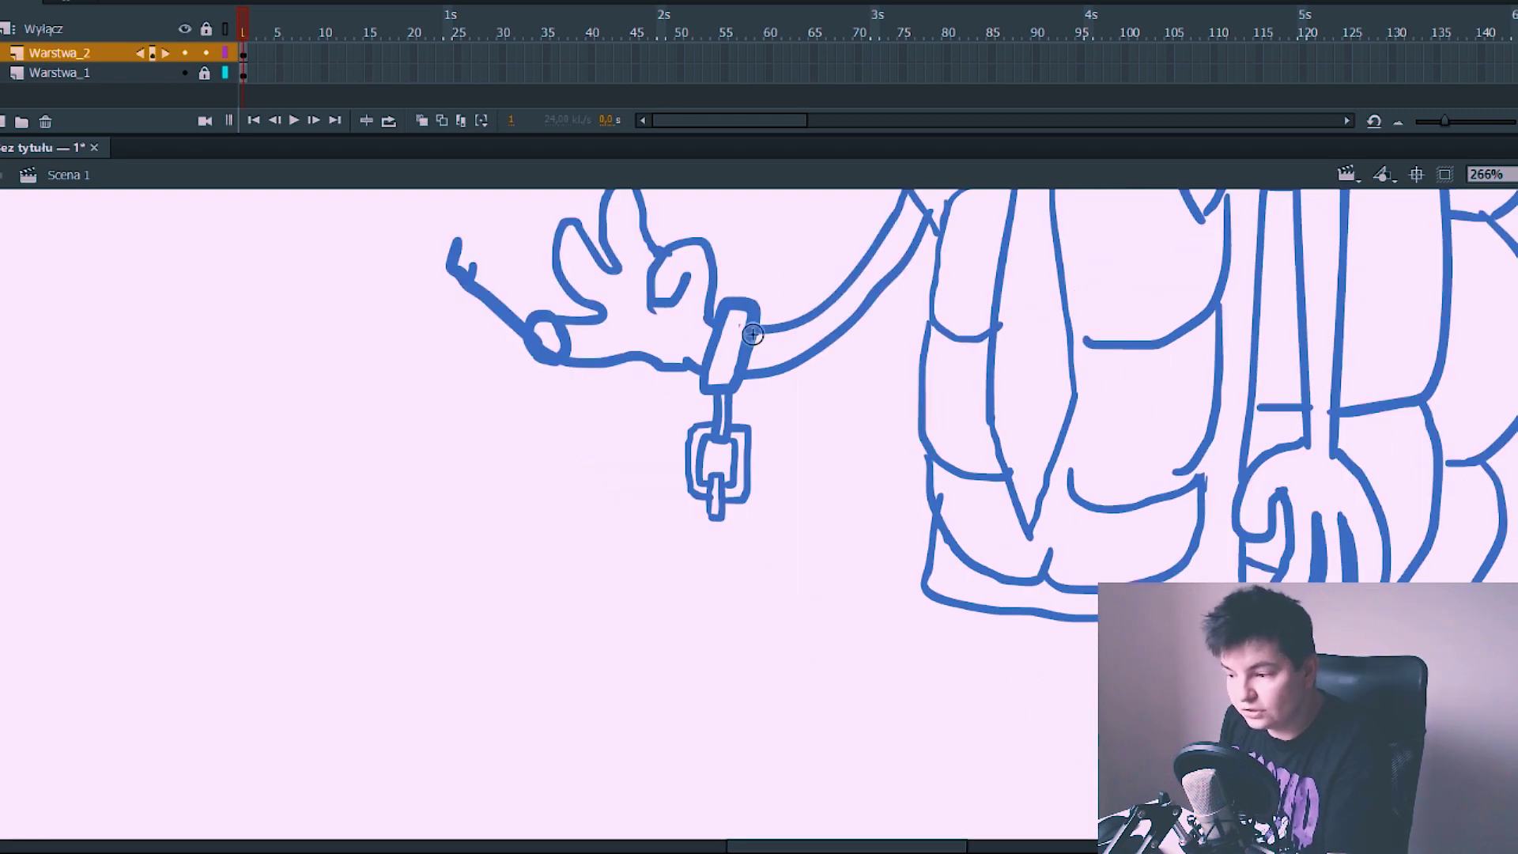
pyautogui.scroll(-1, 728, 460)
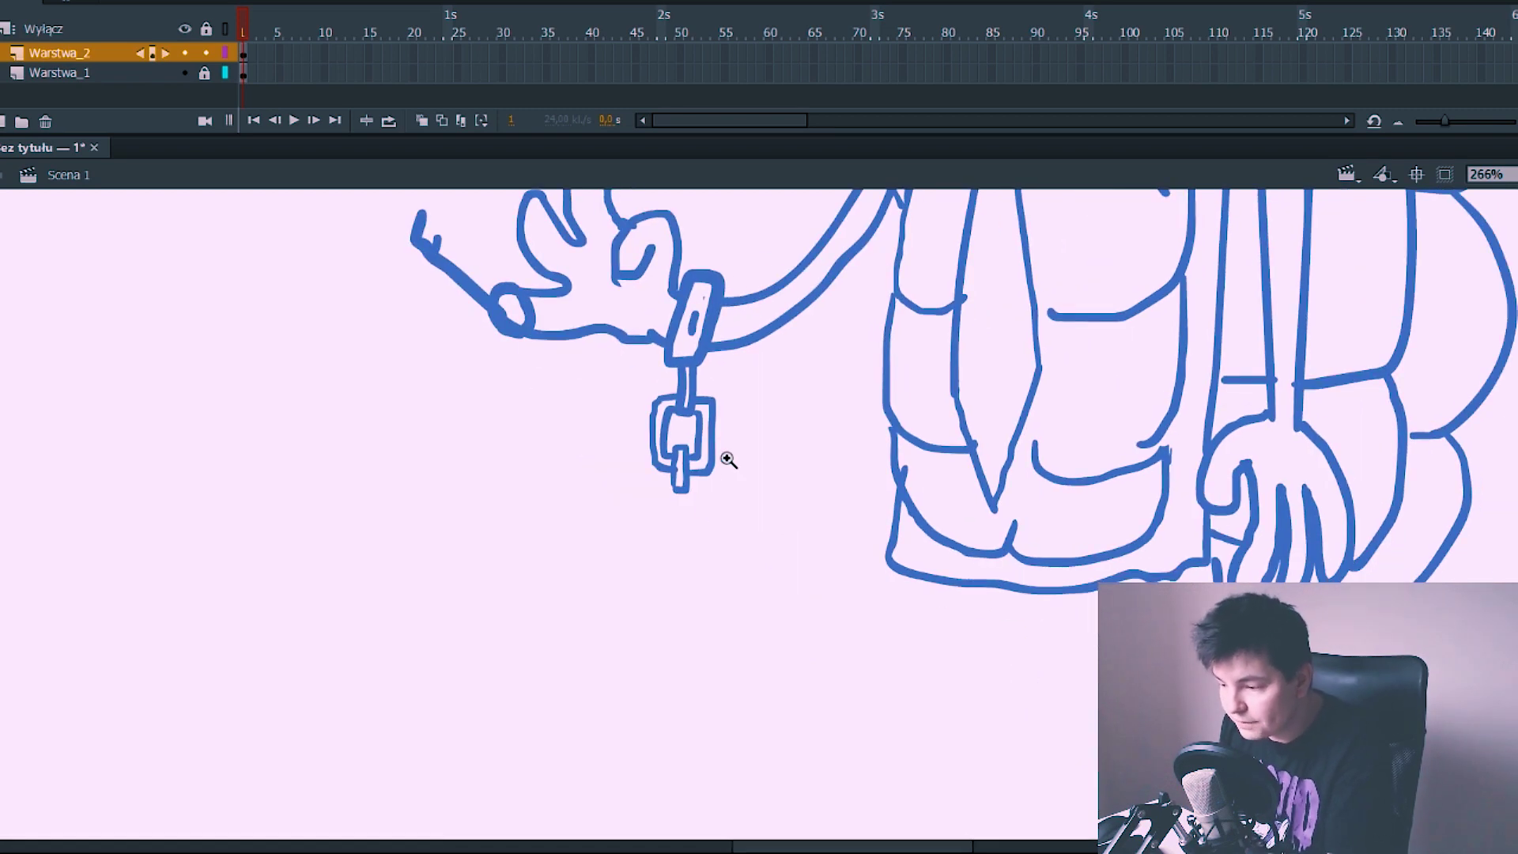
# Step: Add a second chain link ending in a tag with a hole
pyautogui.moveTo(678, 475); pyautogui.dragTo(662, 579)
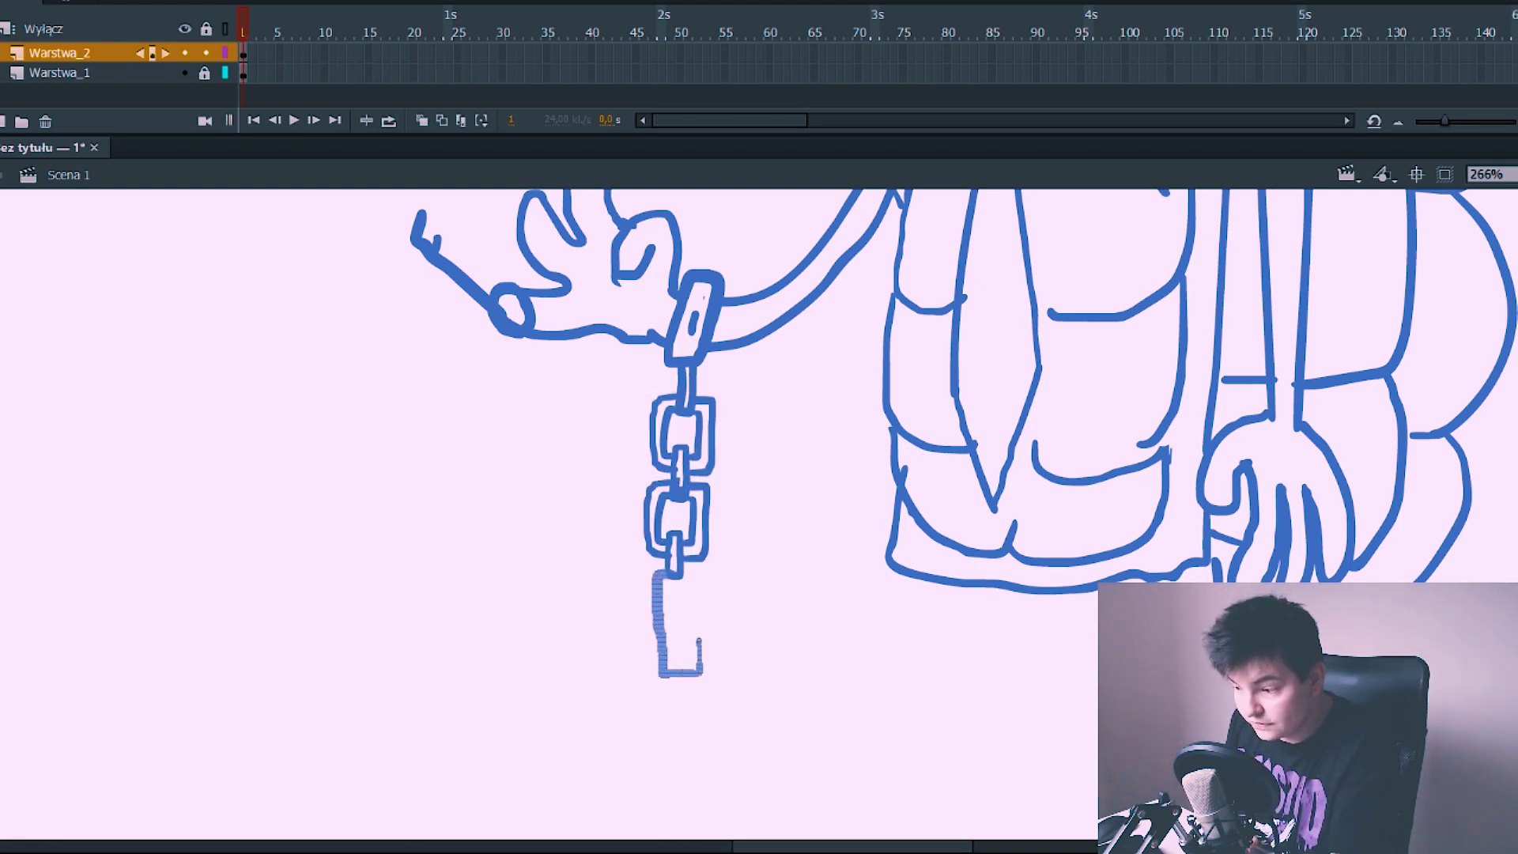
pyautogui.moveTo(682, 615); pyautogui.dragTo(682, 643)
pyautogui.hscroll(2, 681, 620)
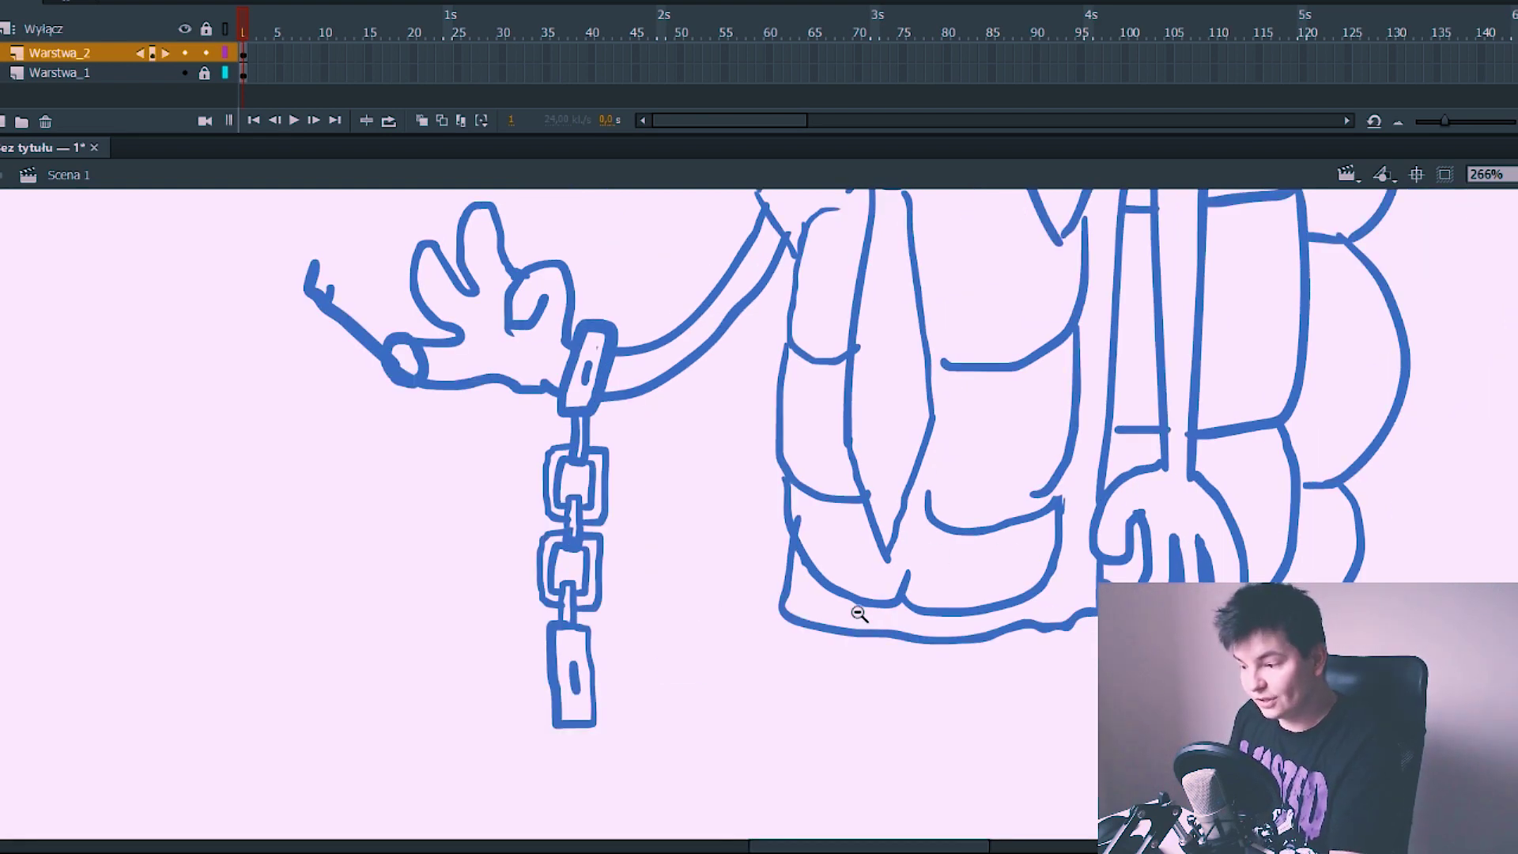
pyautogui.scroll(-3, 857, 613)
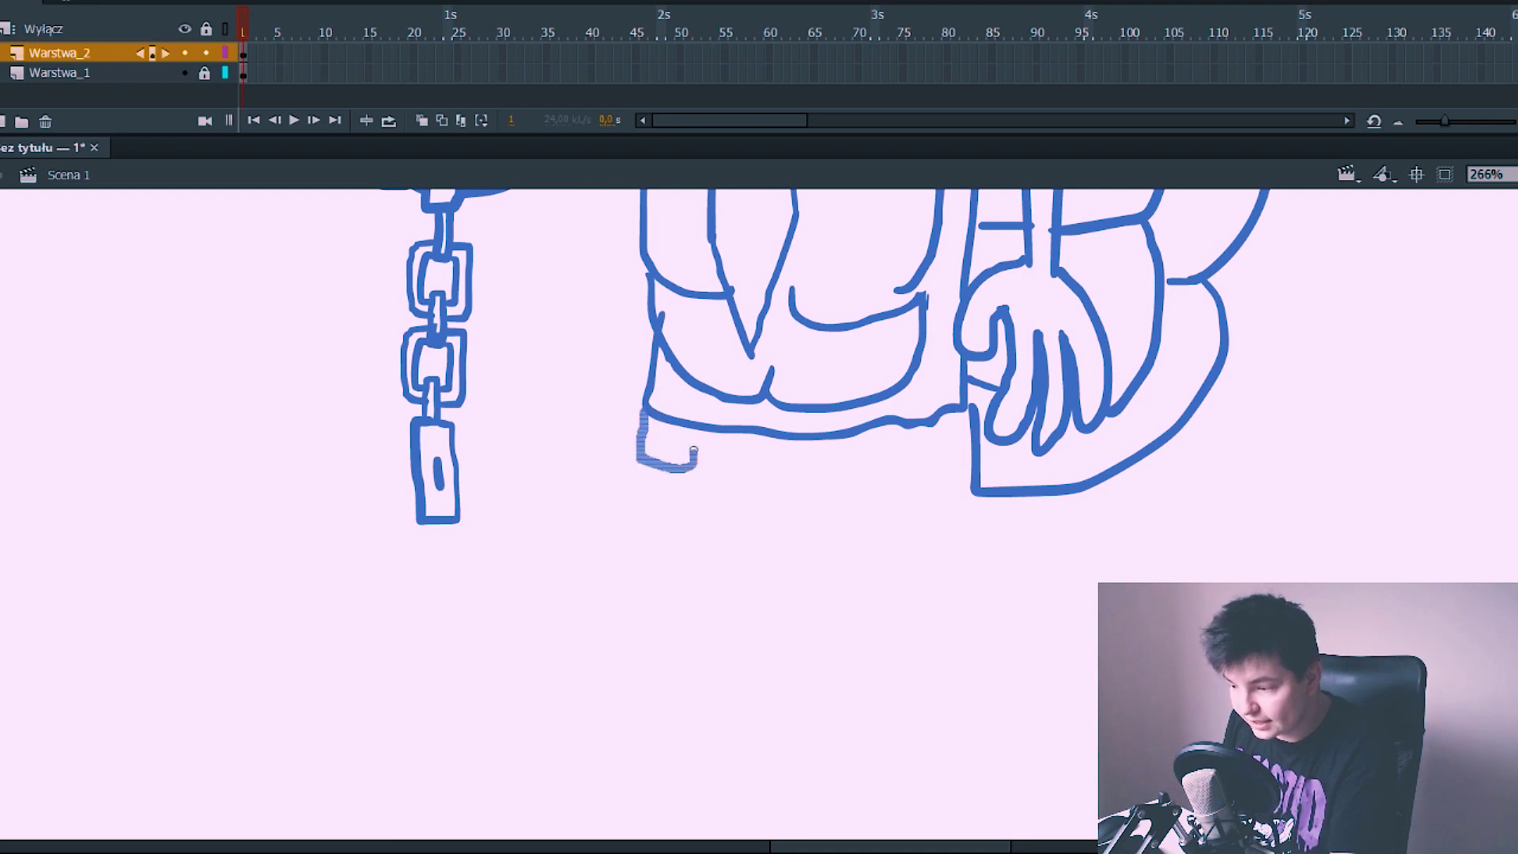
# Step: Draw shorts below the waist with leg openings, a zipper and a right pocket
pyautogui.moveTo(694, 452)
pyautogui.mouseDown()
pyautogui.moveTo(610, 583)
pyautogui.moveTo(789, 522)
pyautogui.mouseUp()
pyautogui.moveTo(823, 526)
pyautogui.mouseDown()
pyautogui.moveTo(837, 610)
pyautogui.moveTo(971, 407)
pyautogui.mouseUp()
pyautogui.moveTo(900, 427); pyautogui.dragTo(964, 466)
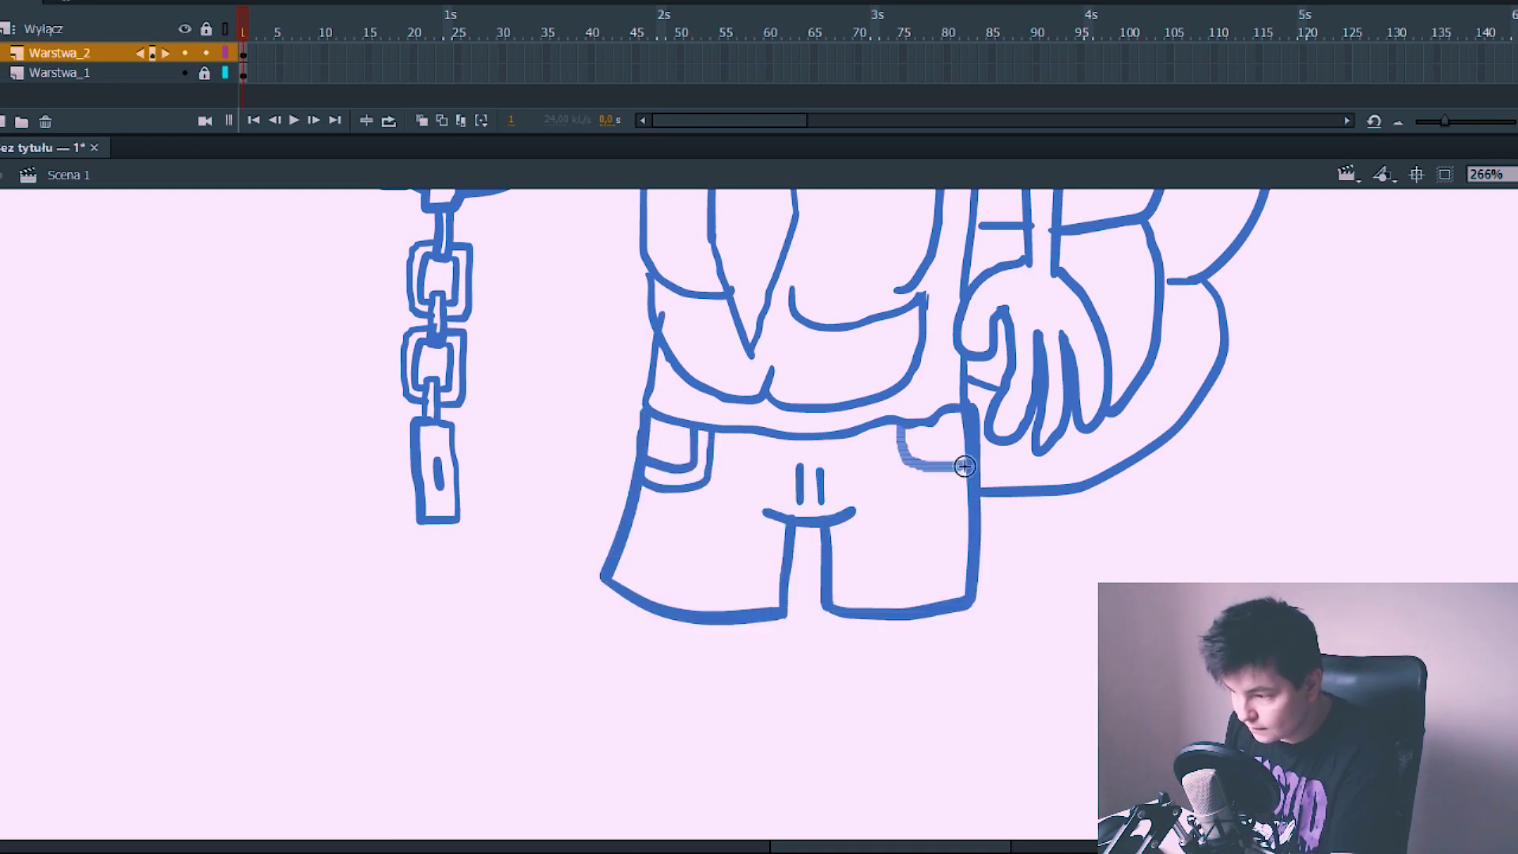
pyautogui.scroll(-3, 677, 352)
pyautogui.moveTo(668, 340)
pyautogui.mouseDown()
pyautogui.moveTo(671, 457)
pyautogui.moveTo(702, 585)
pyautogui.mouseUp()
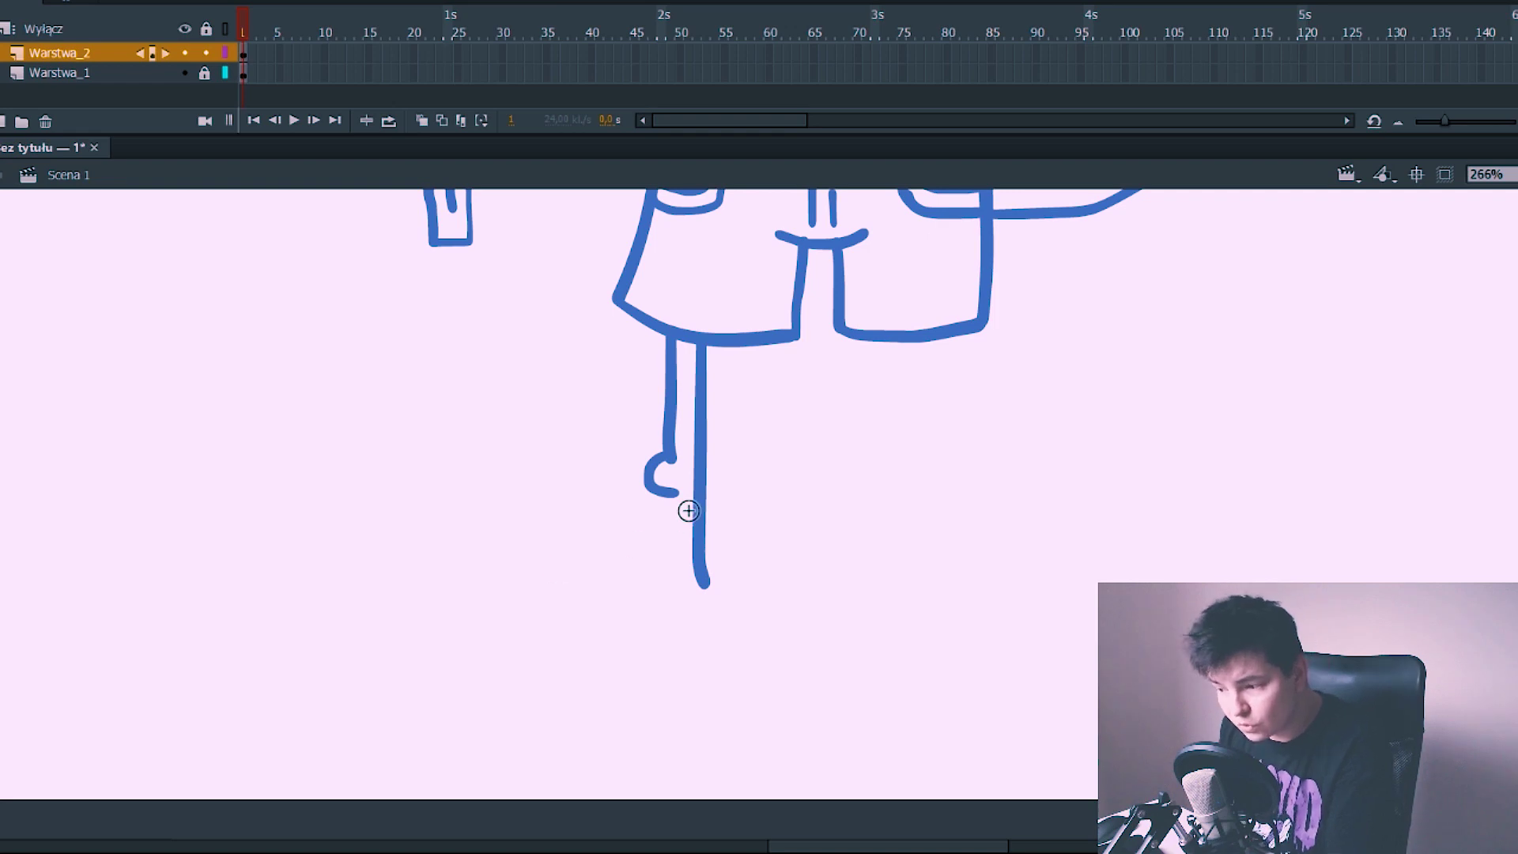
# Step: Undo a left-foot attempt, then zoom out to 67% to see the whole character
pyautogui.moveTo(677, 496); pyautogui.dragTo(637, 553)
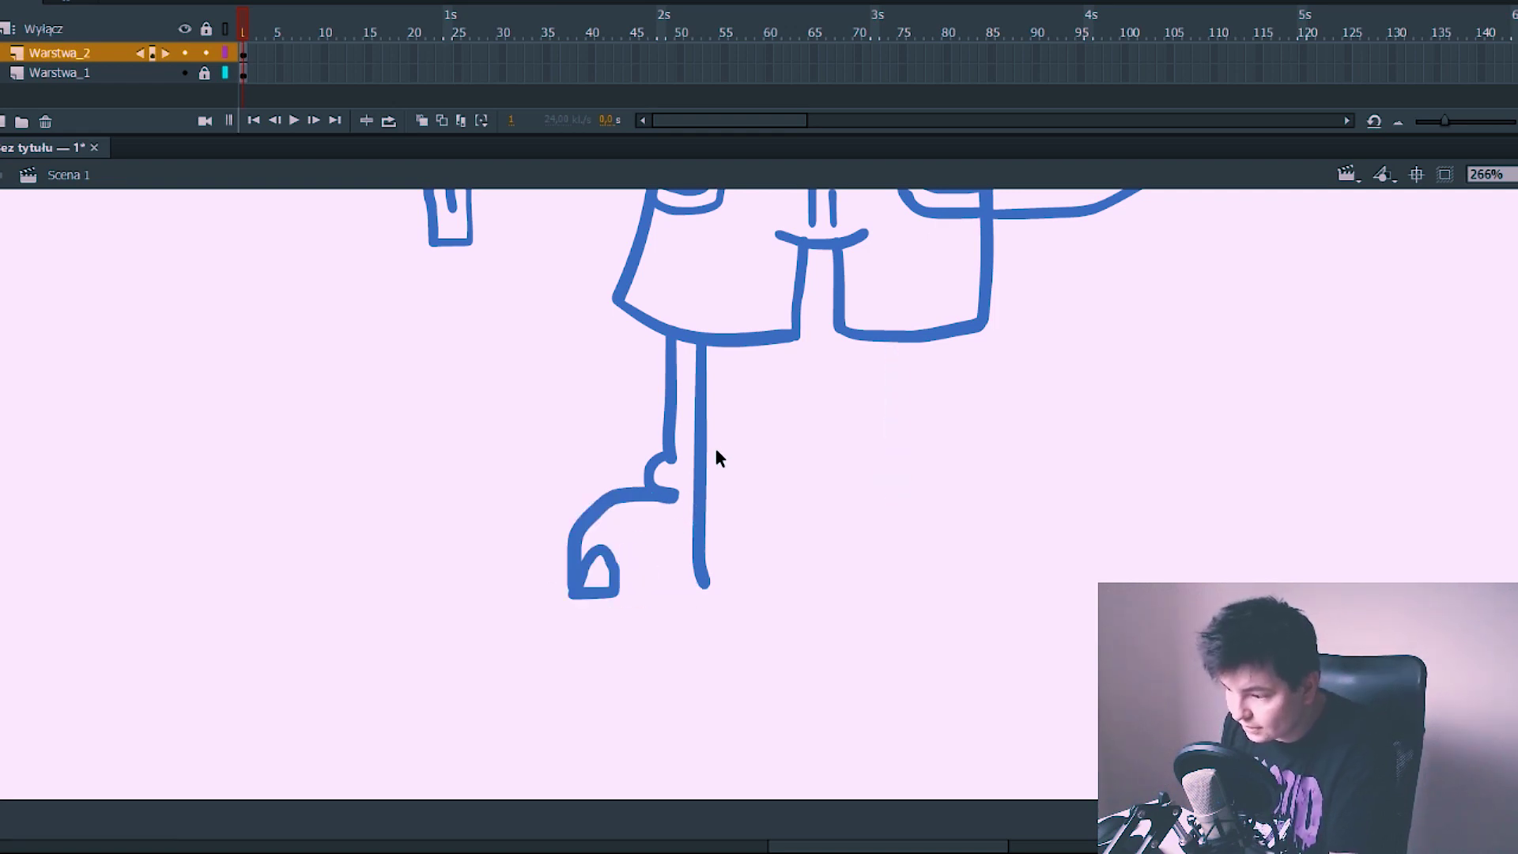
pyautogui.hotkey('ctrl', 'z')
pyautogui.hotkey('ctrl', 'z')
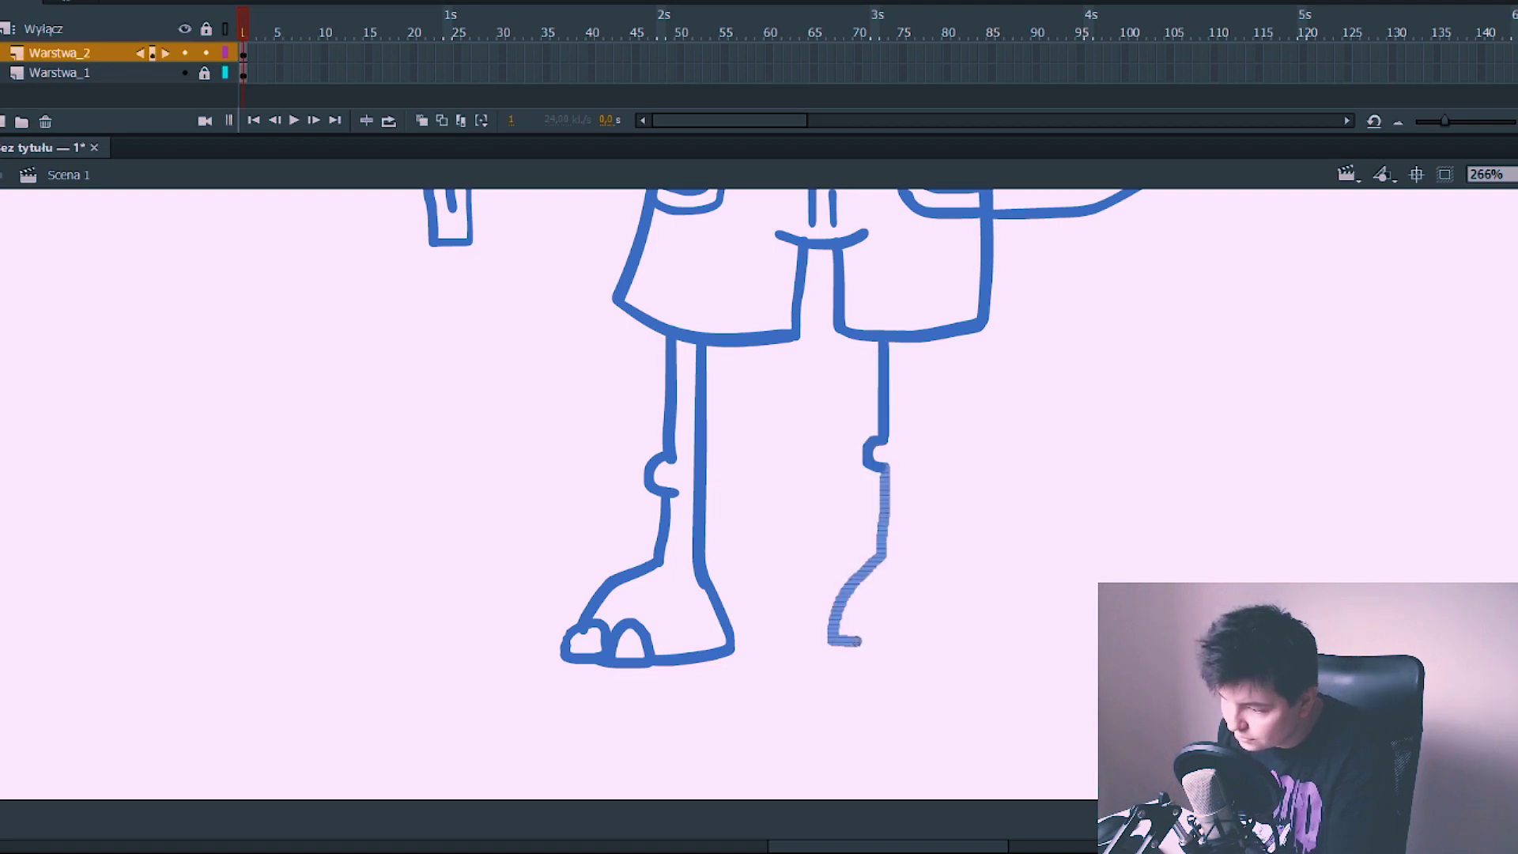
pyautogui.keyDown('alt'); pyautogui.click(910, 583); pyautogui.keyUp('alt')
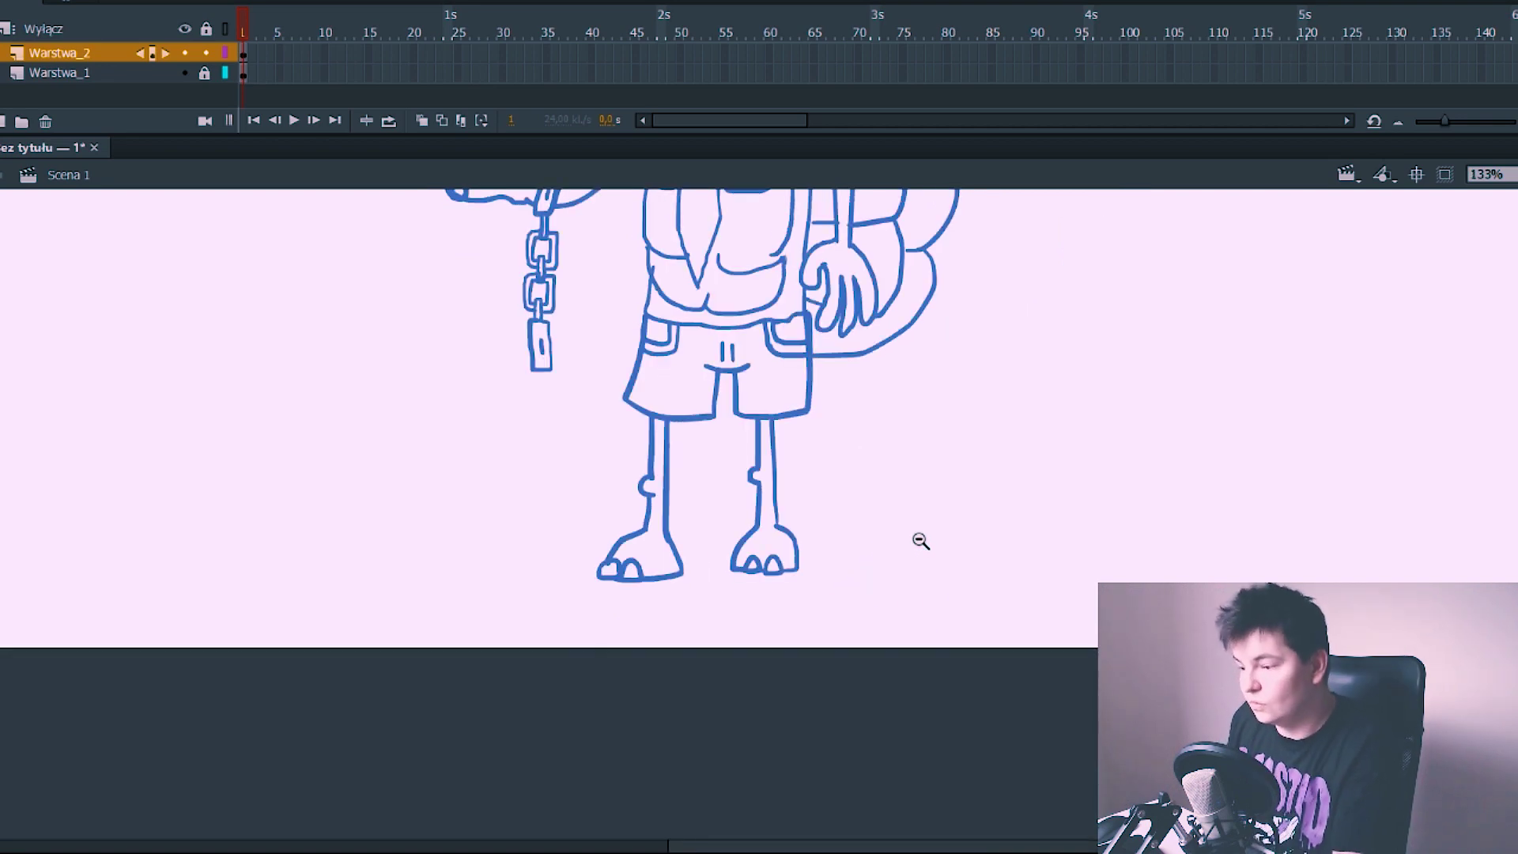
pyautogui.keyDown('alt'); pyautogui.click(733, 494); pyautogui.keyUp('alt')
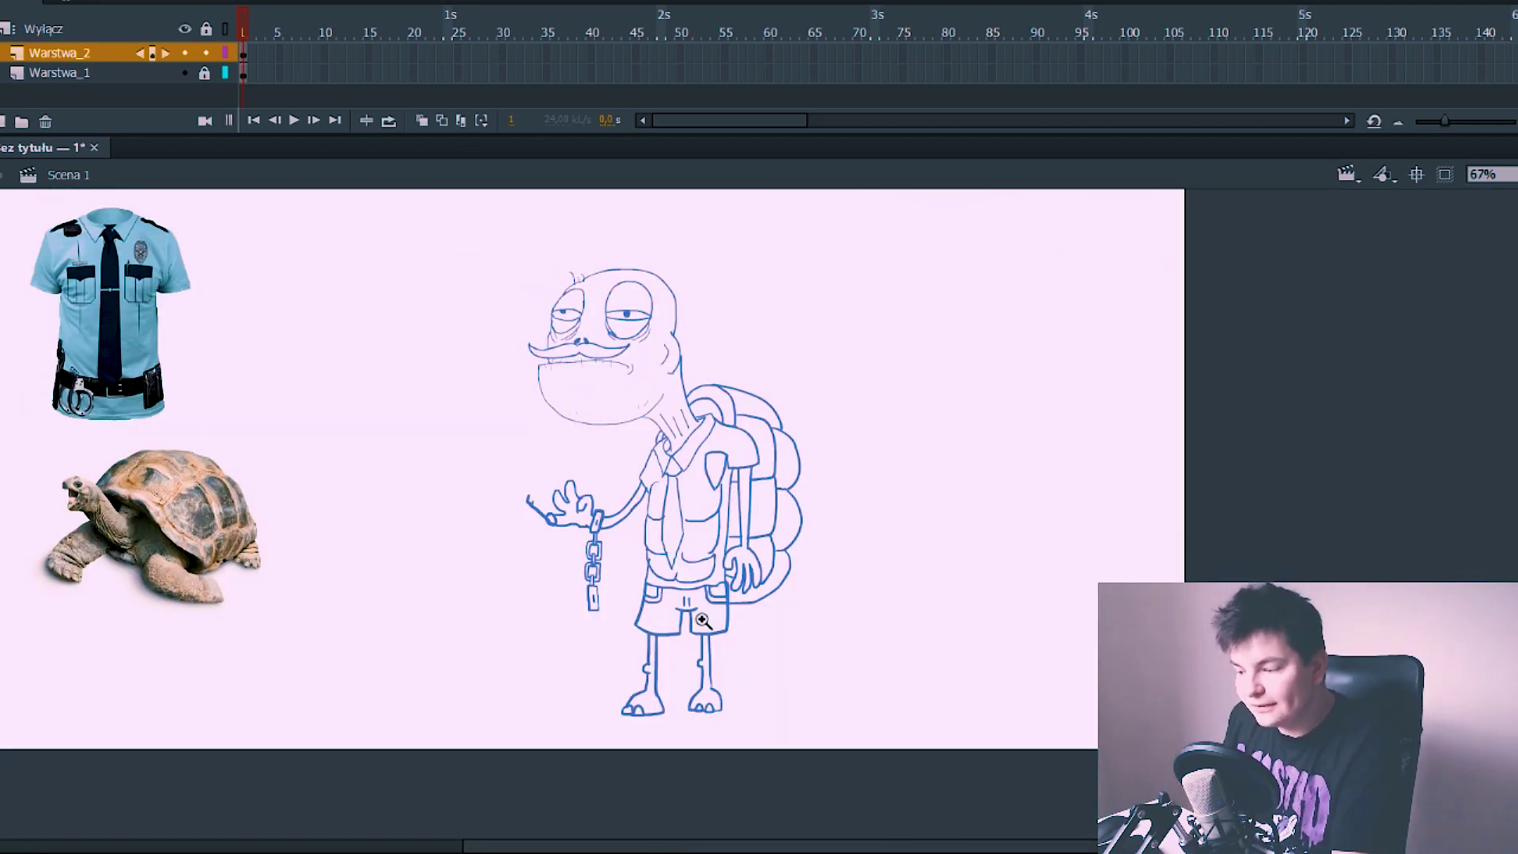
# Step: Zoom in and erase the lower belly stroke, the right belly curve and the torso's teardrop loop
pyautogui.click(732, 615)
pyautogui.click(715, 581)
pyautogui.moveTo(646, 365); pyautogui.dragTo(787, 389)
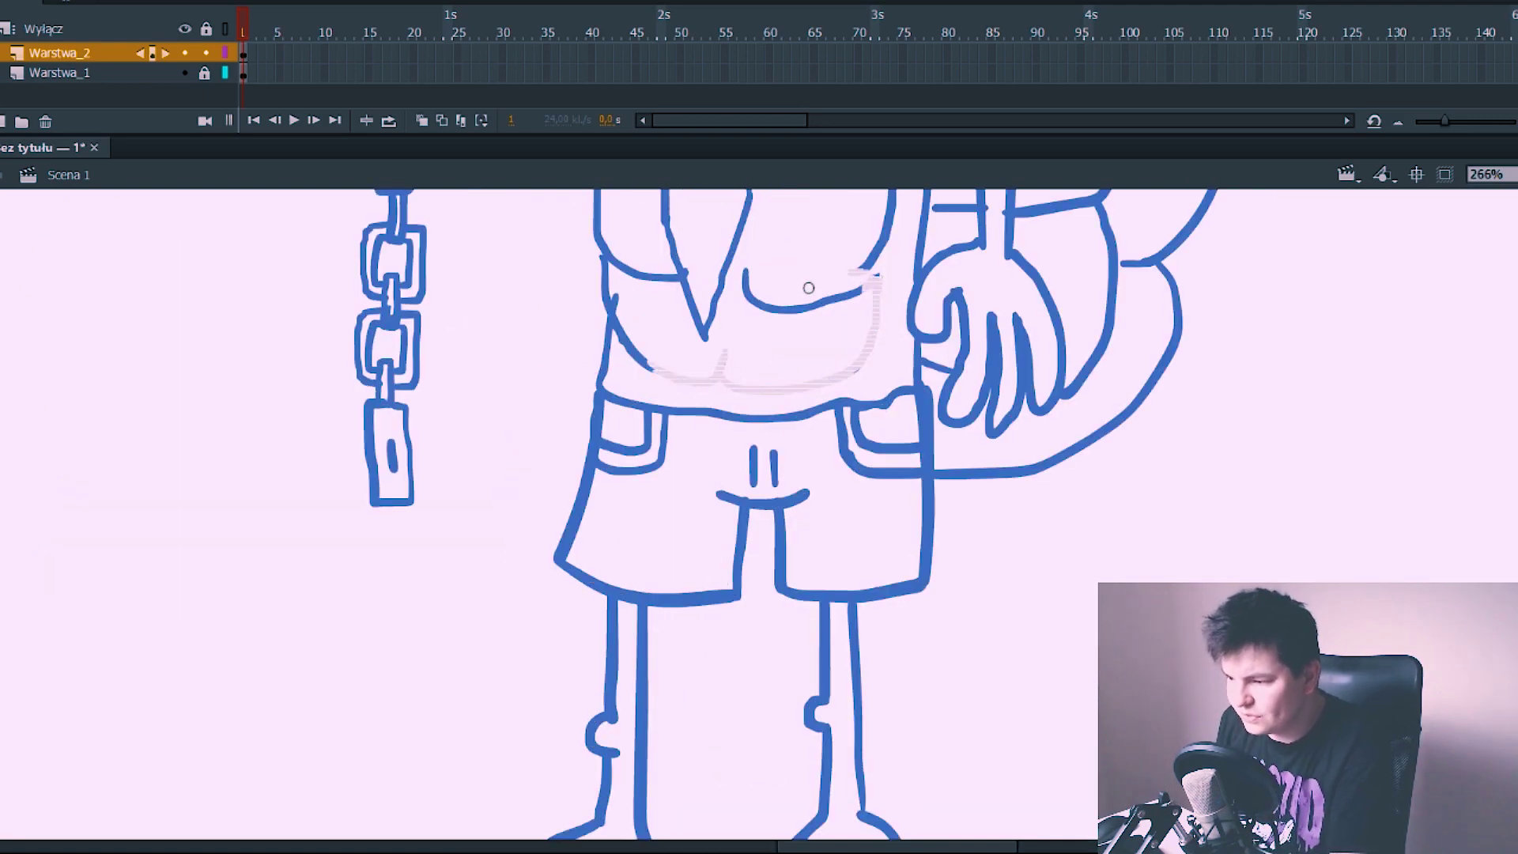
pyautogui.moveTo(808, 288); pyautogui.dragTo(875, 272)
pyautogui.moveTo(858, 349); pyautogui.dragTo(759, 542)
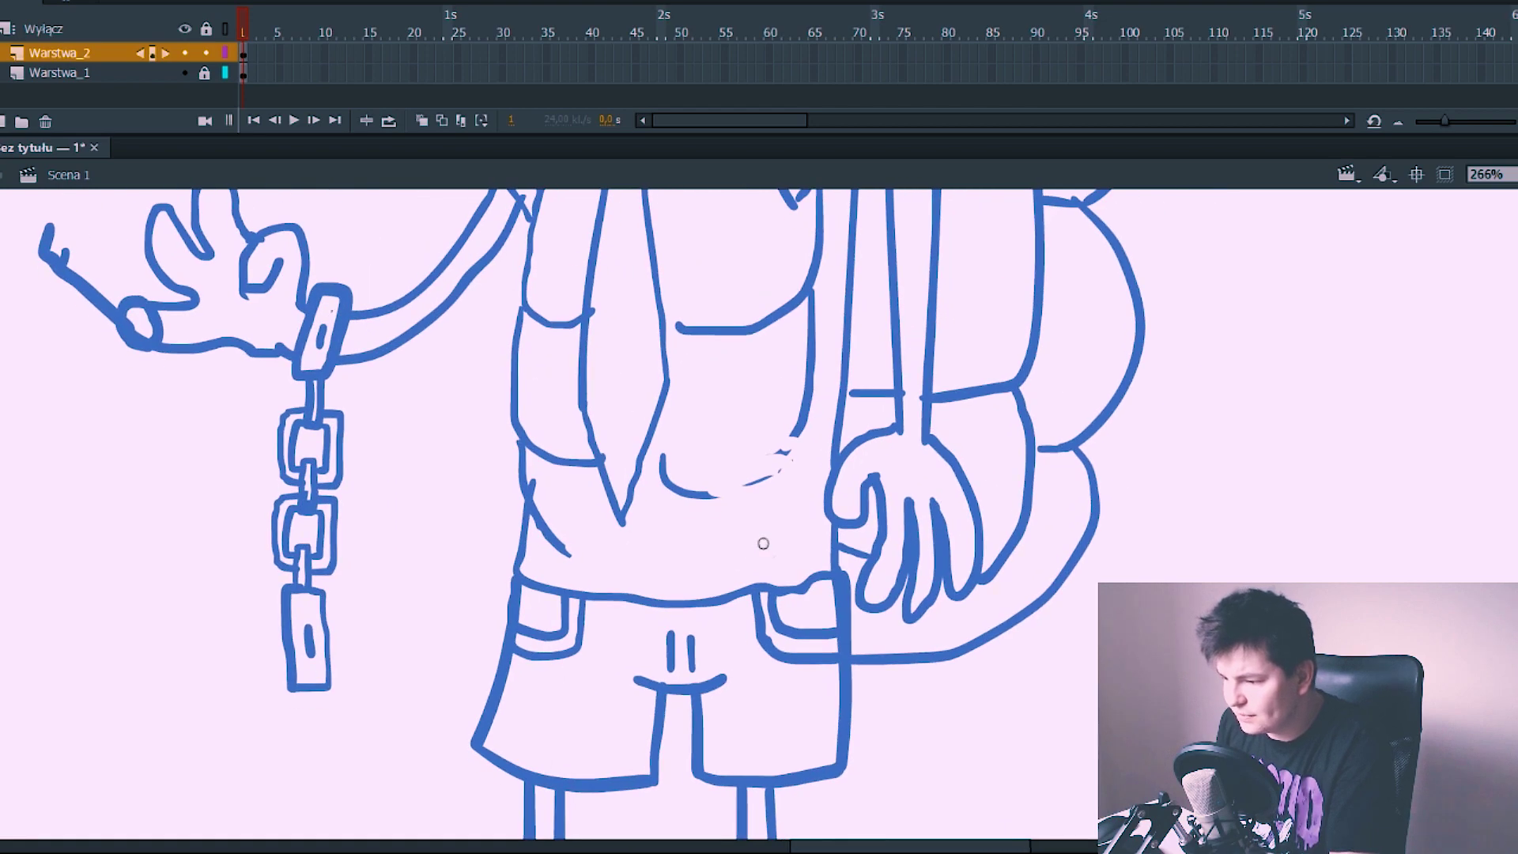
pyautogui.moveTo(695, 225); pyautogui.dragTo(694, 342)
pyautogui.moveTo(724, 410); pyautogui.dragTo(720, 606)
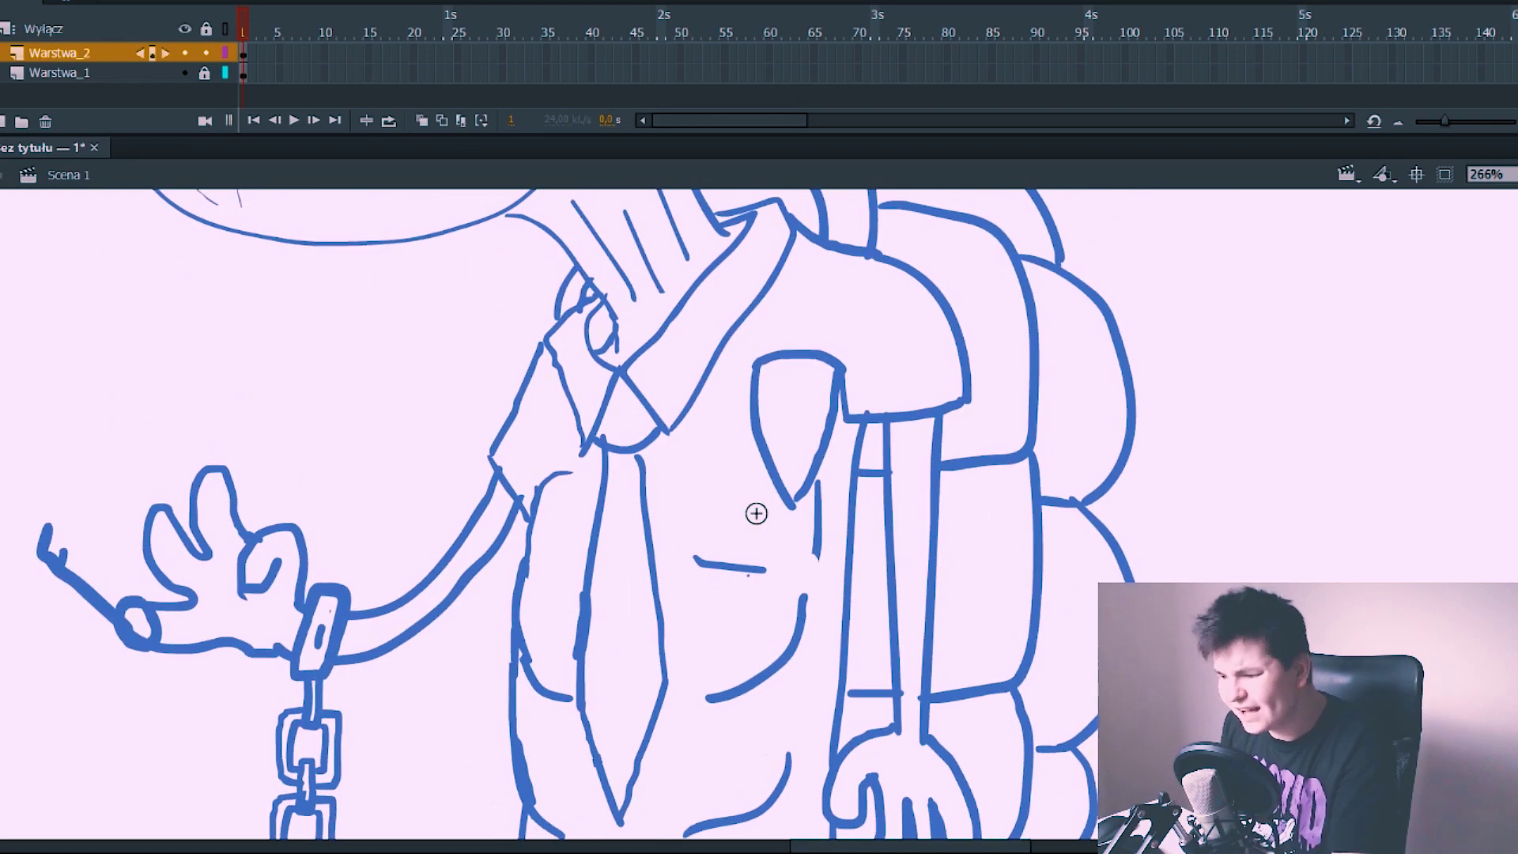
pyautogui.moveTo(789, 337); pyautogui.dragTo(757, 431)
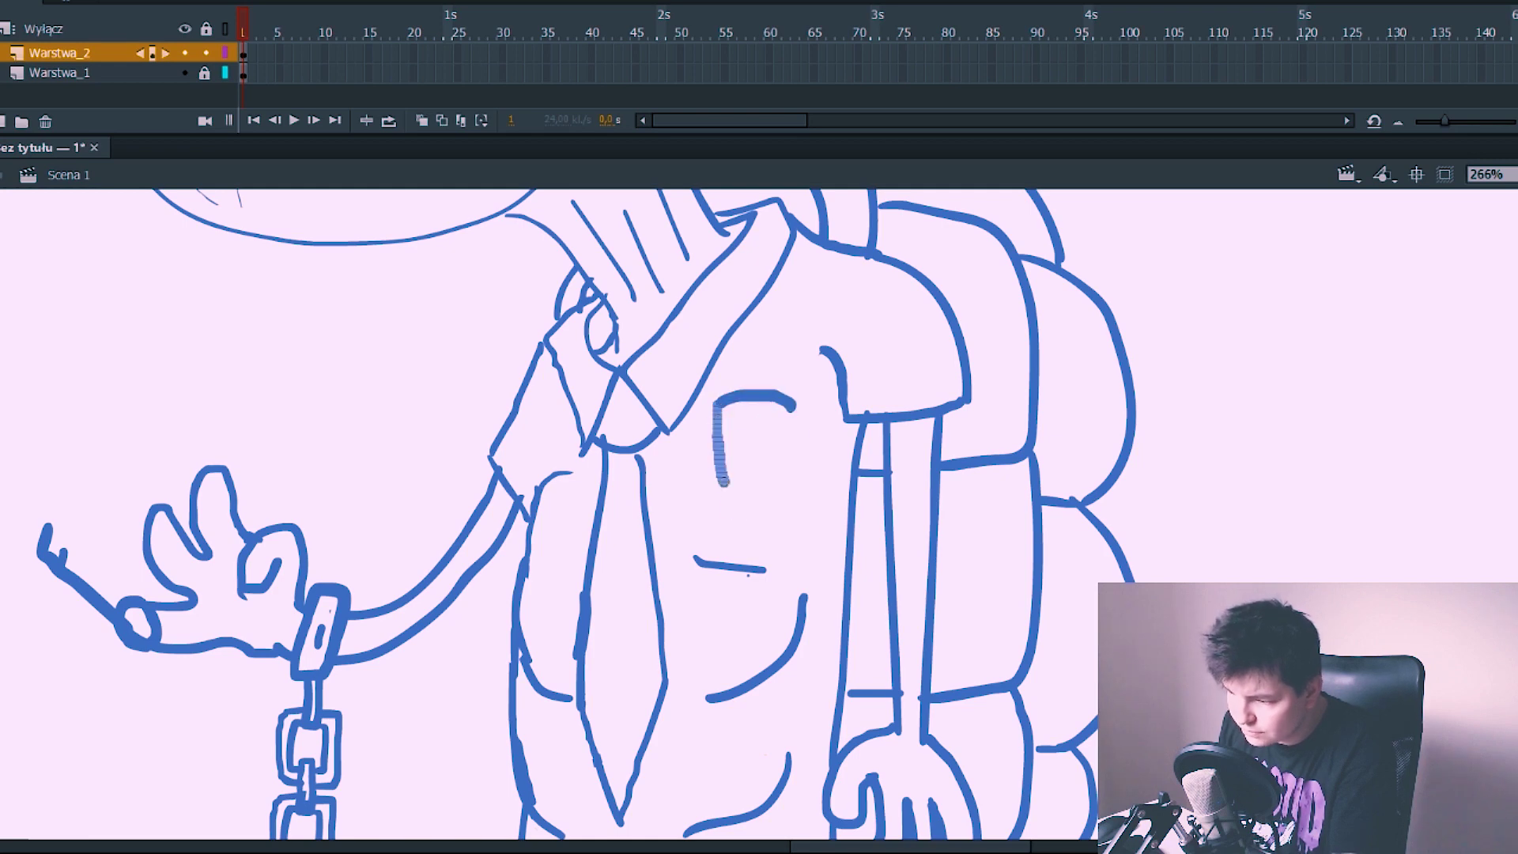
# Step: Draw a belt with a buckle across the waist
pyautogui.moveTo(564, 838)
pyautogui.mouseDown()
pyautogui.moveTo(626, 536)
pyautogui.moveTo(672, 609)
pyautogui.mouseUp()
pyautogui.moveTo(693, 573)
pyautogui.mouseDown()
pyautogui.moveTo(695, 595)
pyautogui.moveTo(573, 538)
pyautogui.mouseUp()
pyautogui.moveTo(569, 542); pyautogui.dragTo(581, 573)
# Step: Zoom in above the head and erase the top arc of the head outline
pyautogui.hotkey('ctrl', '-')
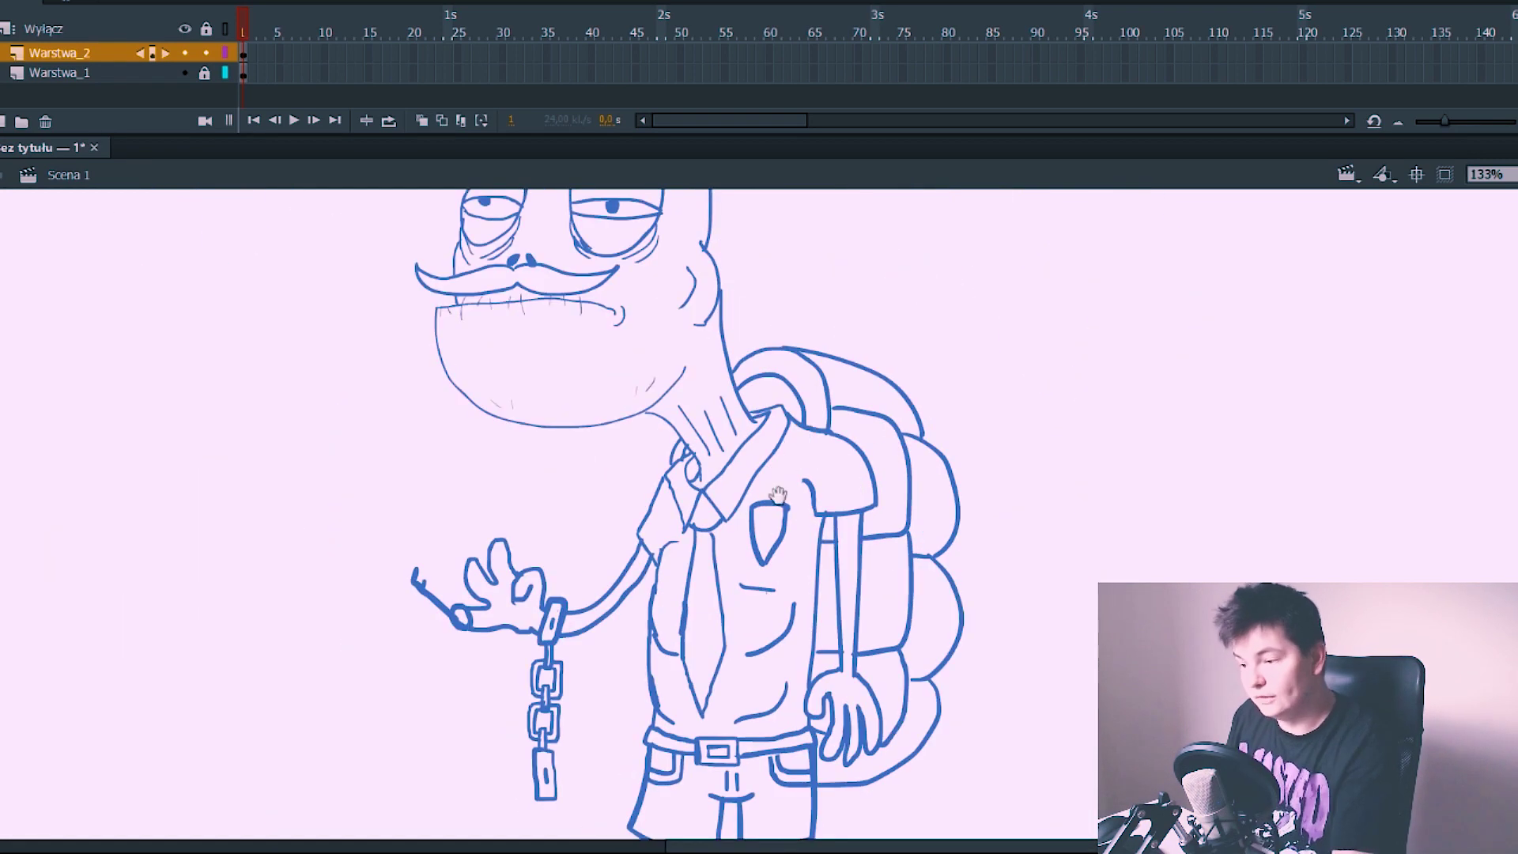
pyautogui.moveTo(685, 260); pyautogui.dragTo(744, 407)
pyautogui.click(700, 329)
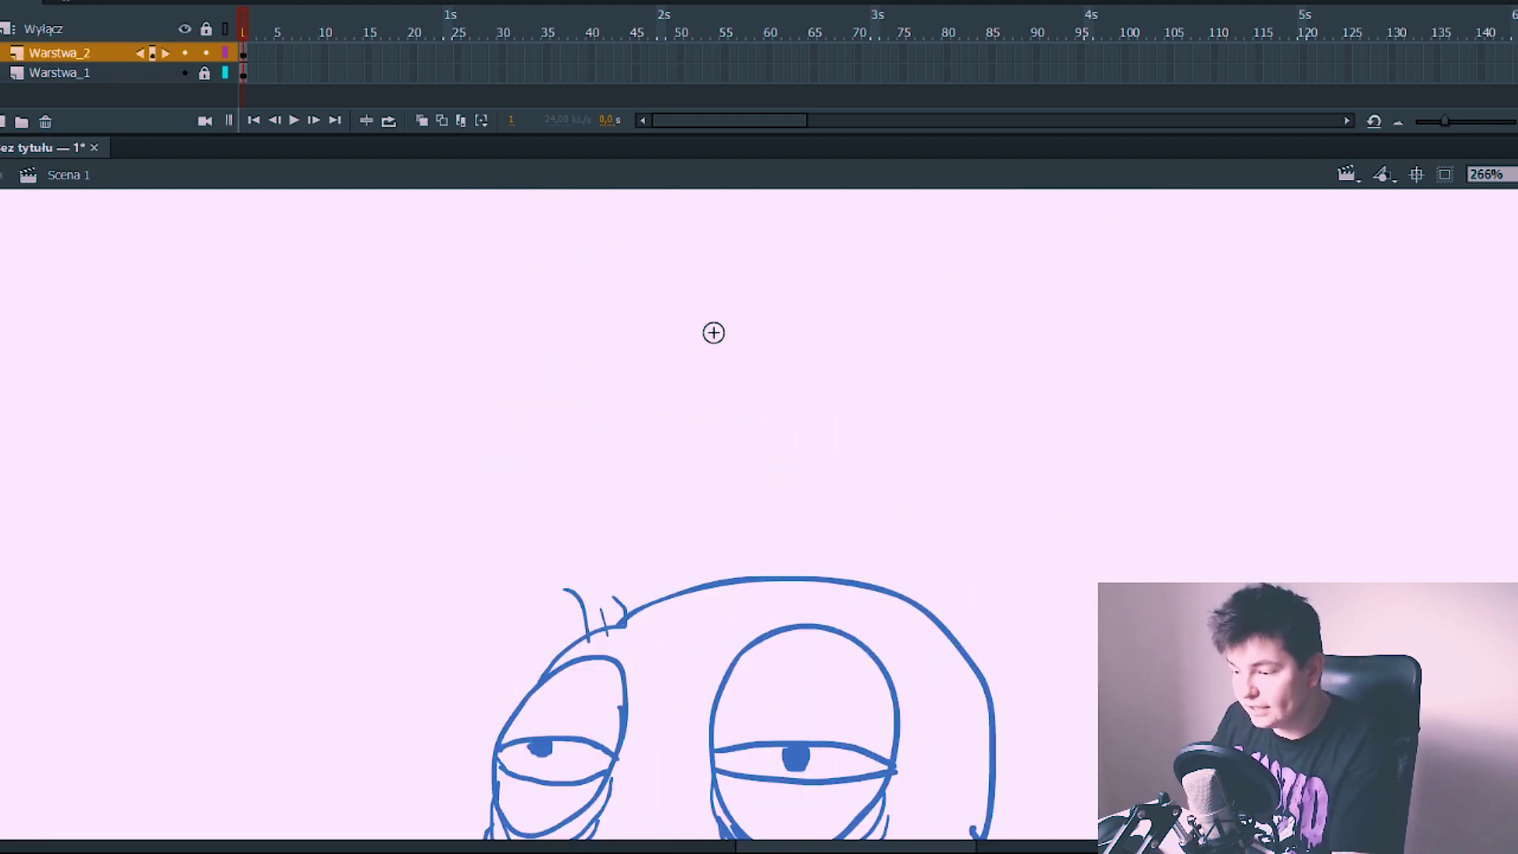
pyautogui.click(688, 590)
pyautogui.press('Delete')
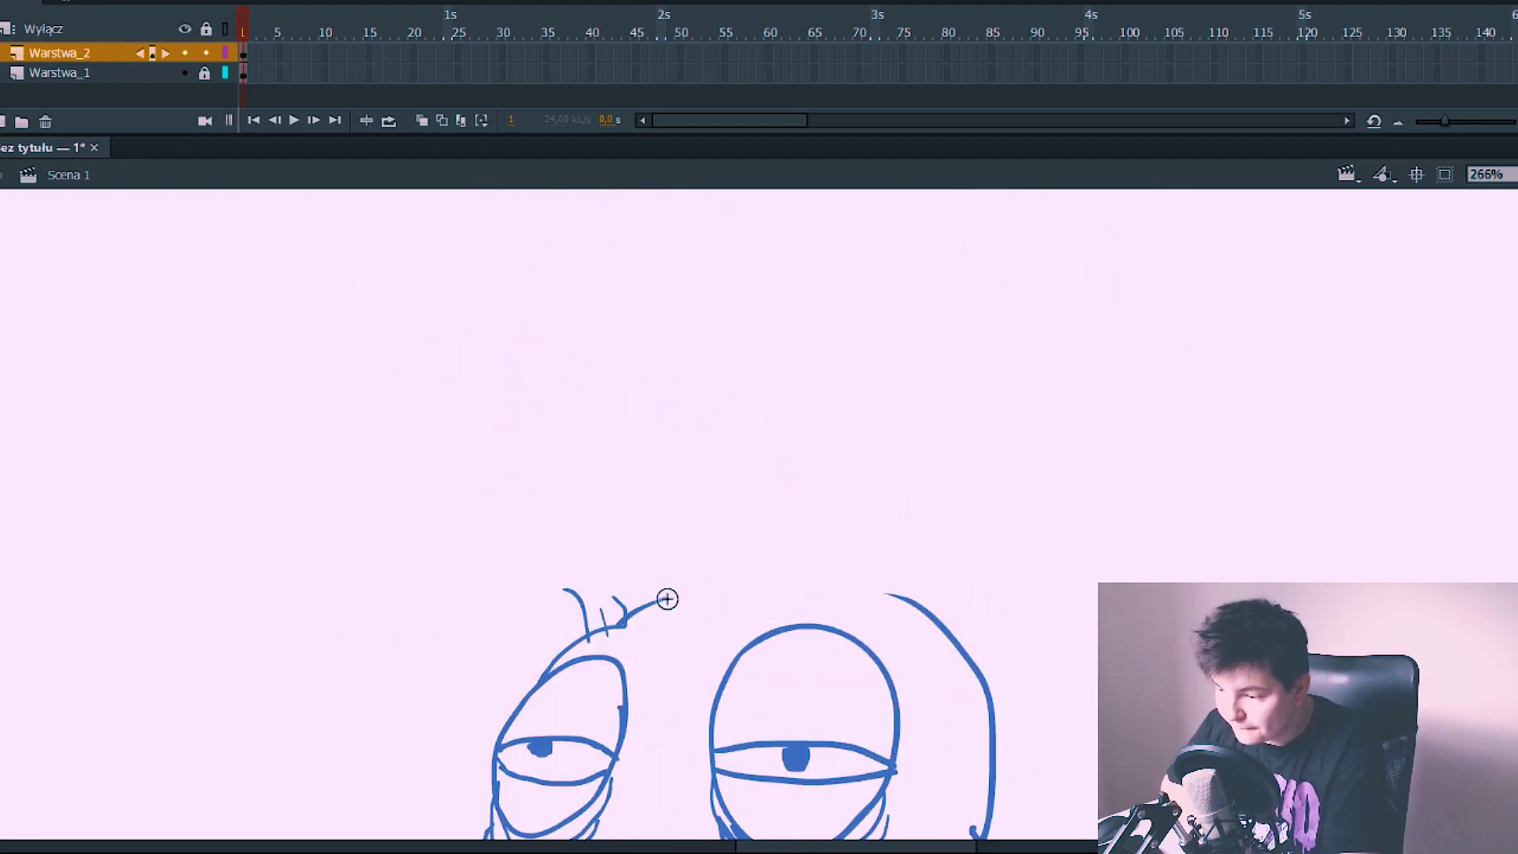
pyautogui.moveTo(652, 578); pyautogui.dragTo(697, 531)
pyautogui.hotkey('ctrl', 'z')
# Step: Draw a baseball cap with brim, crown, back strap and brim detail lines, then select it
pyautogui.moveTo(644, 366)
pyautogui.mouseDown()
pyautogui.moveTo(514, 405)
pyautogui.moveTo(831, 331)
pyautogui.moveTo(760, 407)
pyautogui.mouseUp()
pyautogui.moveTo(831, 362); pyautogui.dragTo(784, 378)
pyautogui.moveTo(519, 404); pyautogui.dragTo(570, 391)
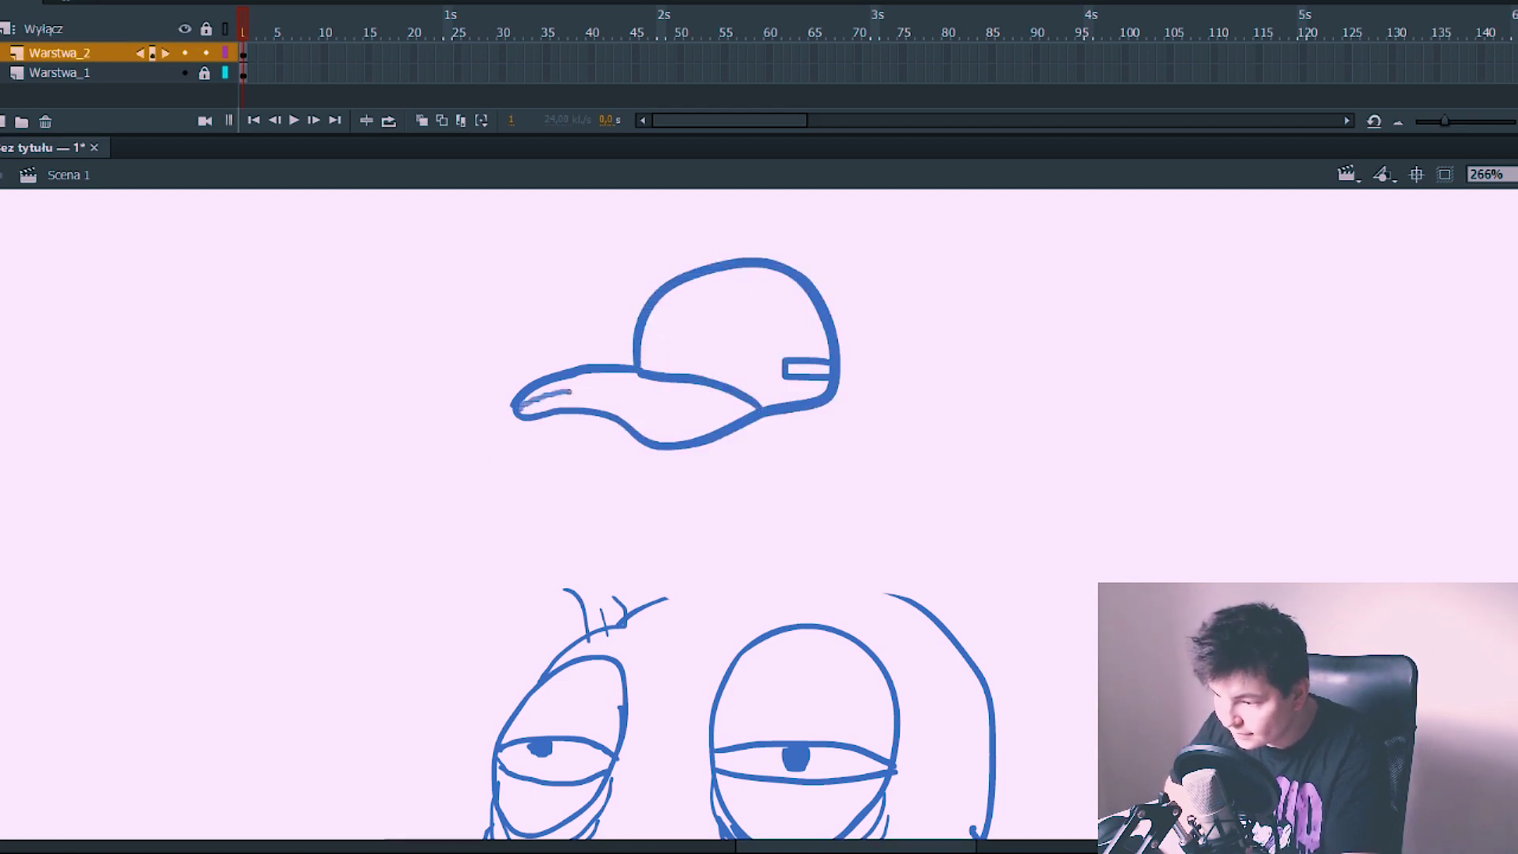
pyautogui.hotkey('ctrl', 'z')
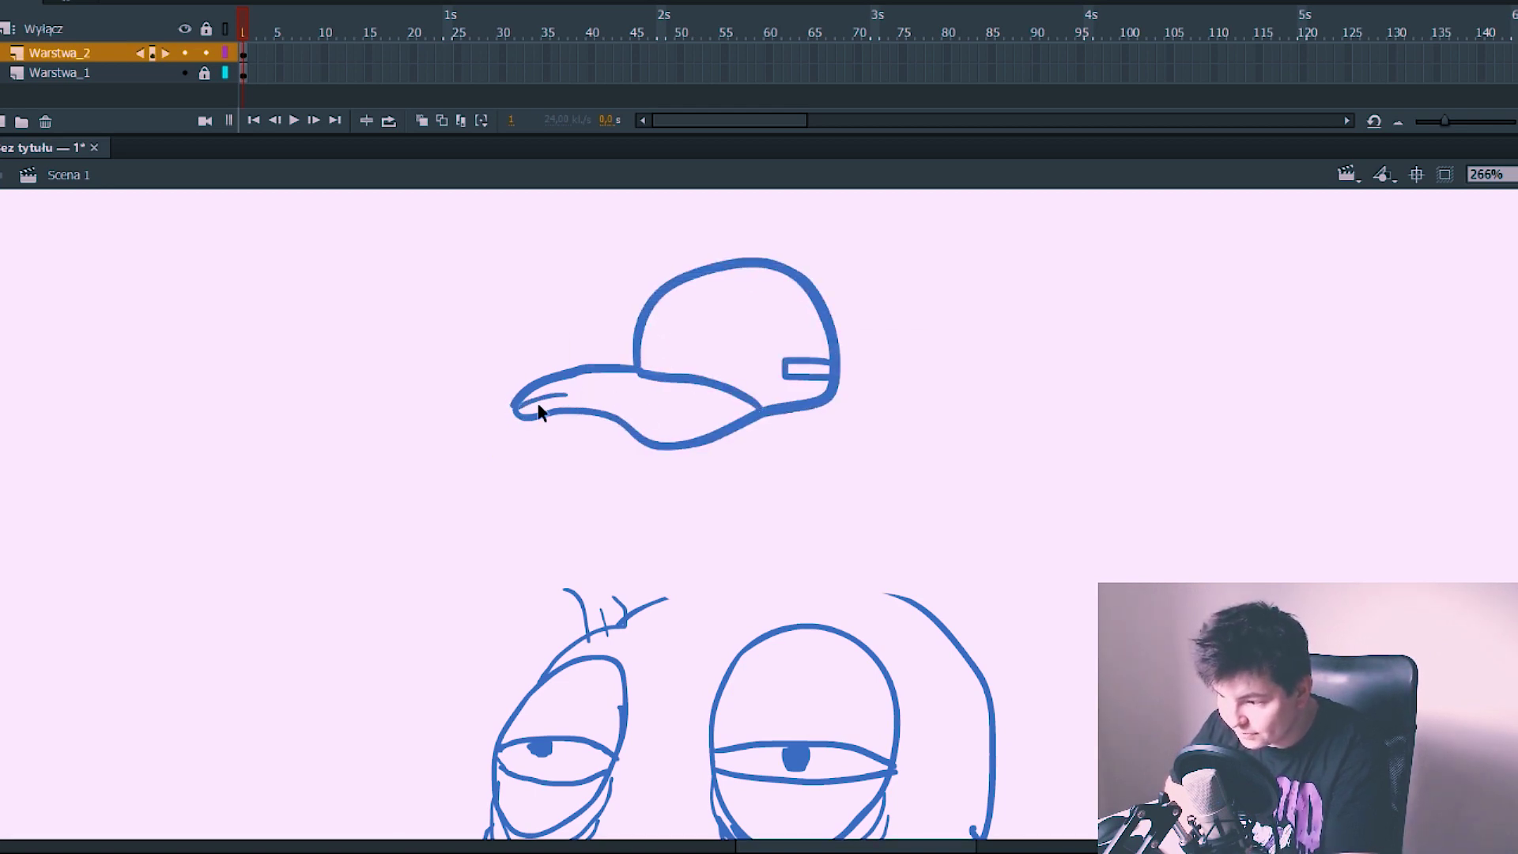
pyautogui.moveTo(651, 430); pyautogui.dragTo(657, 437)
pyautogui.moveTo(676, 427); pyautogui.dragTo(718, 412)
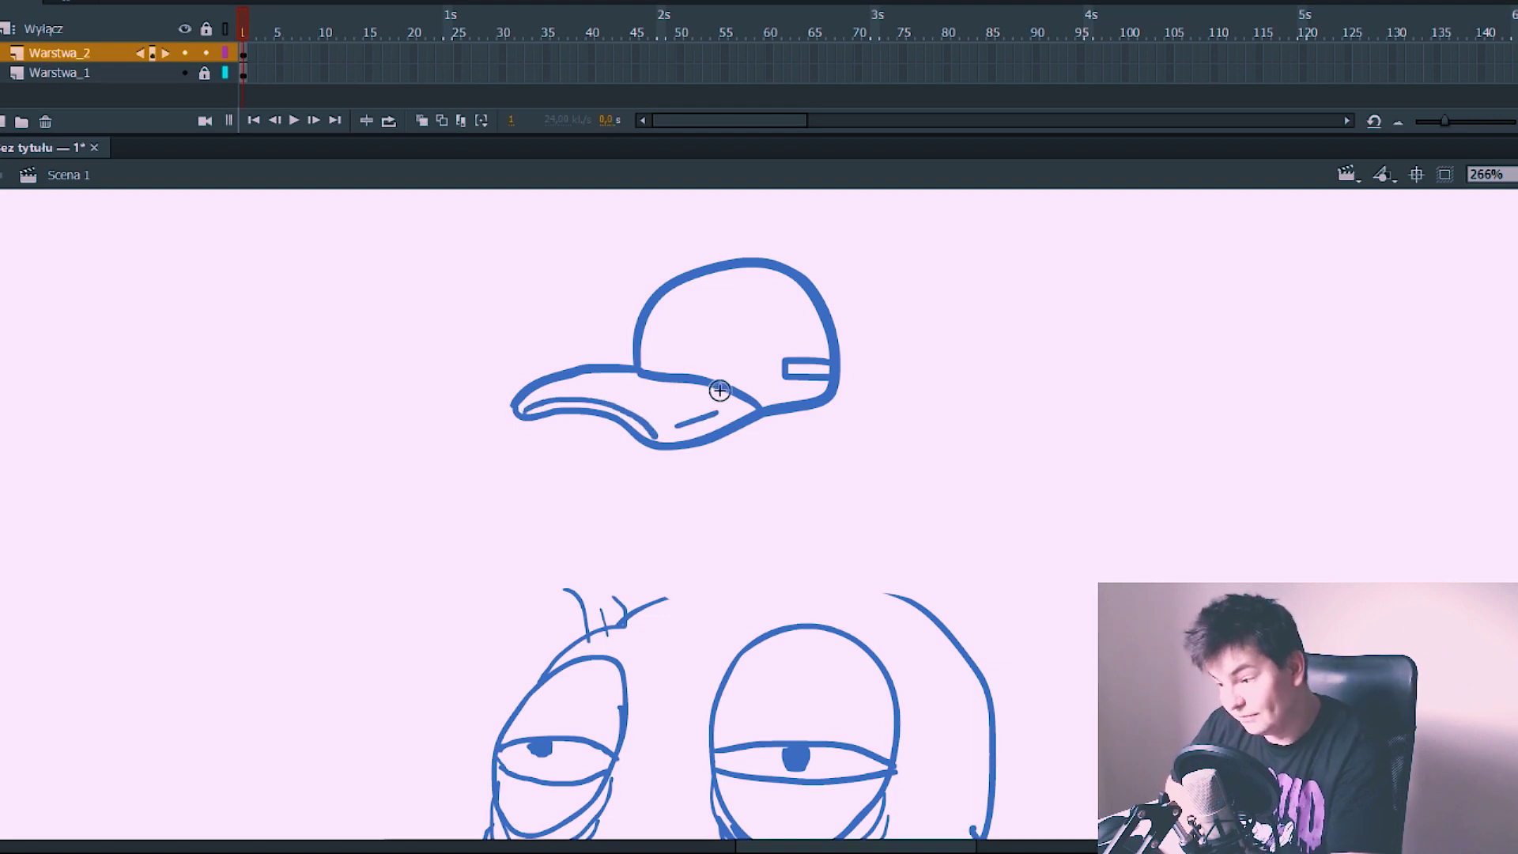
pyautogui.moveTo(899, 238); pyautogui.dragTo(436, 487)
# Step: Zoom out with Ctrl+2 to fit the whole drawing in view
pyautogui.hotkey('ctrl', '2')
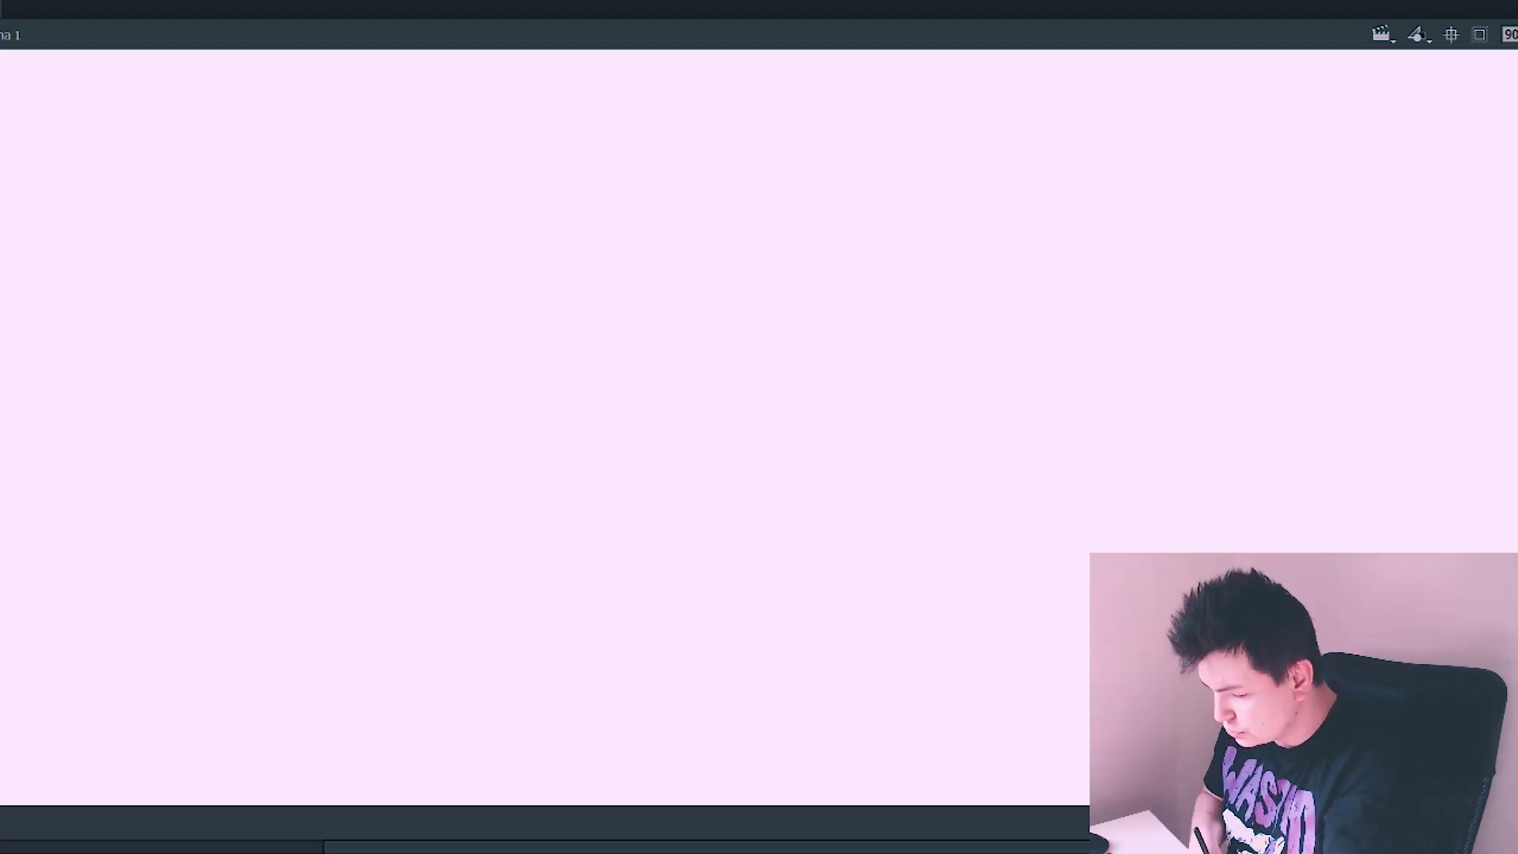
# Step: Draw the long top curve and big mouth loop, shrink them, and add a rectangular rear stub
pyautogui.moveTo(1084, 400)
pyautogui.mouseDown()
pyautogui.moveTo(136, 155)
pyautogui.moveTo(97, 551)
pyautogui.mouseUp()
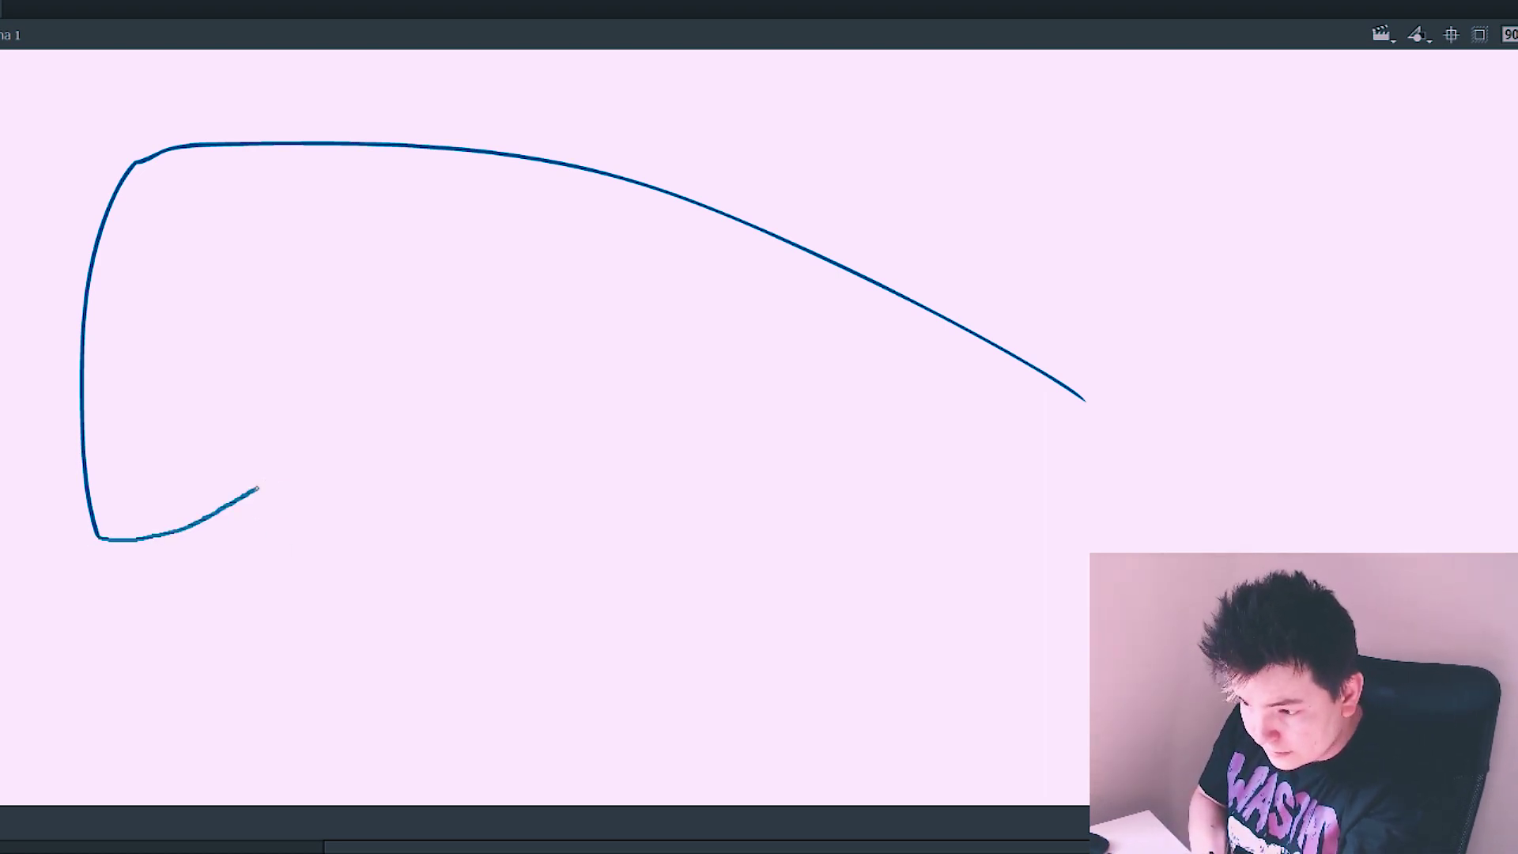
pyautogui.moveTo(259, 489); pyautogui.dragTo(118, 755)
pyautogui.hotkey('ctrl', 'a')
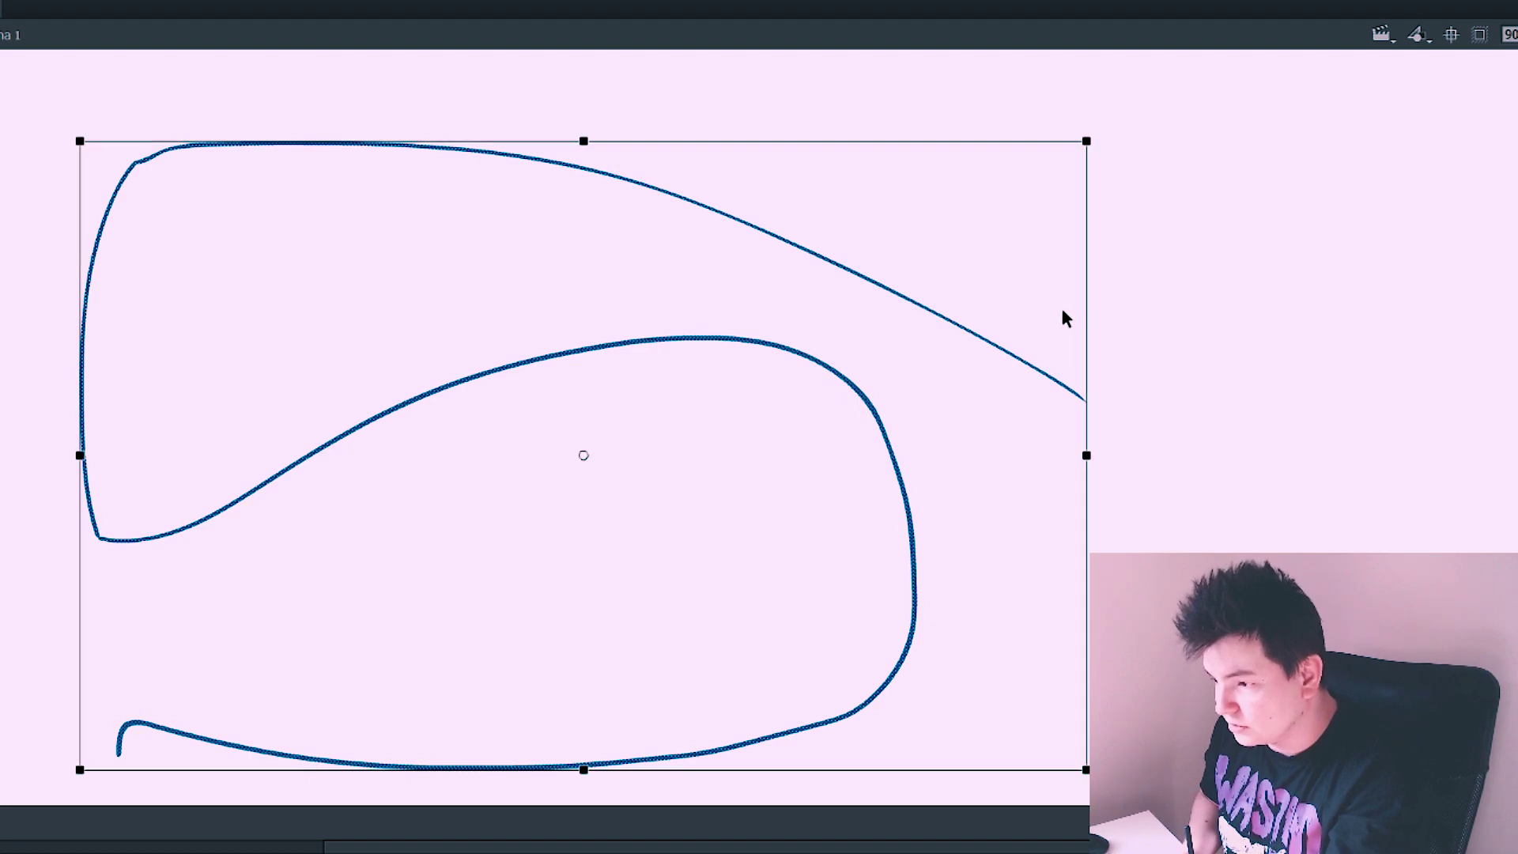
pyautogui.moveTo(1086, 142); pyautogui.dragTo(975, 271)
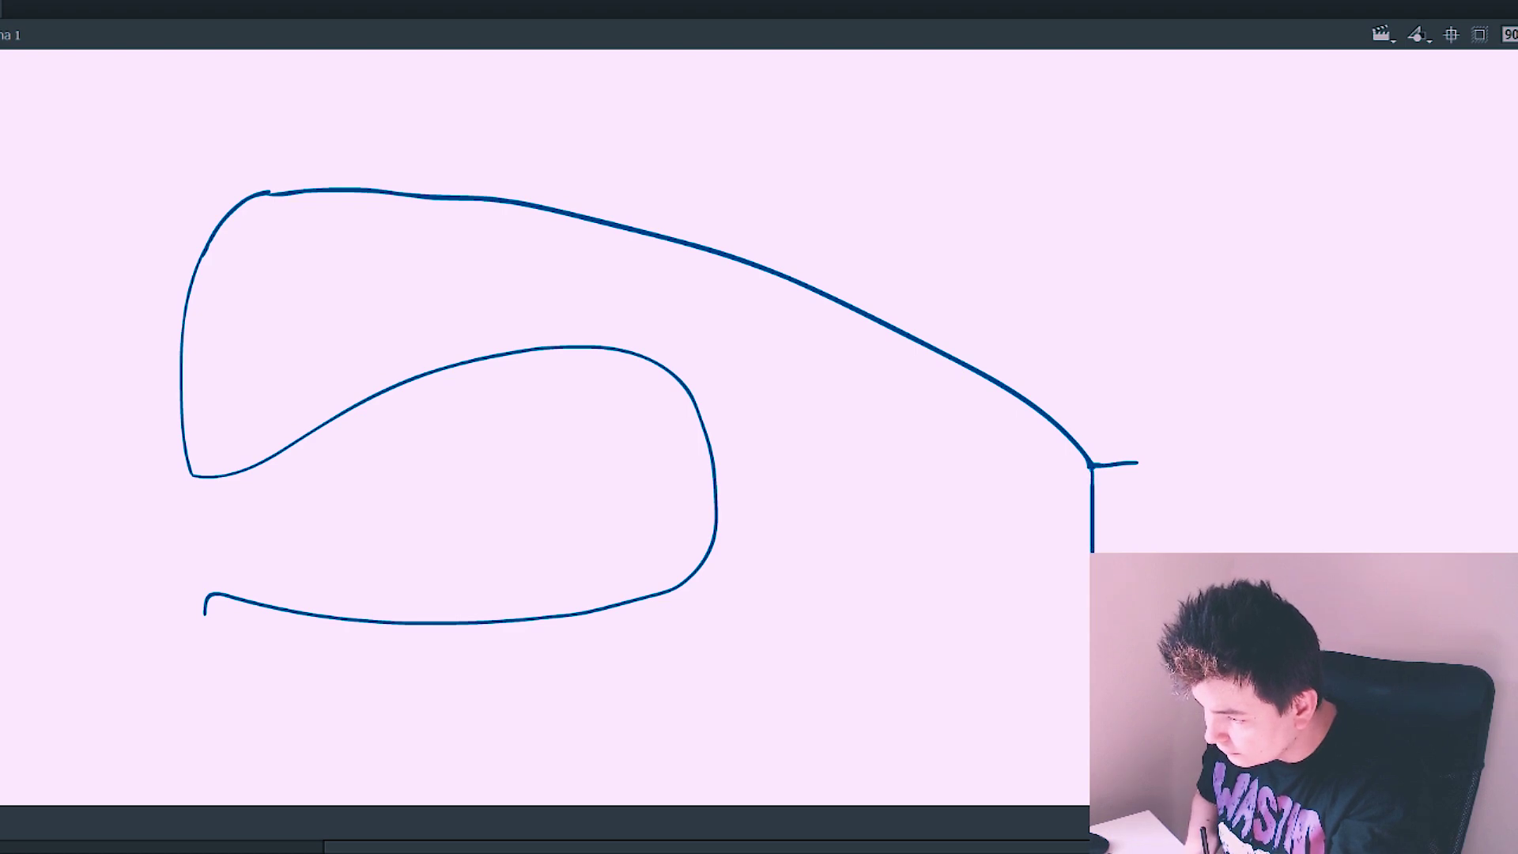
pyautogui.moveTo(1135, 471); pyautogui.dragTo(1136, 616)
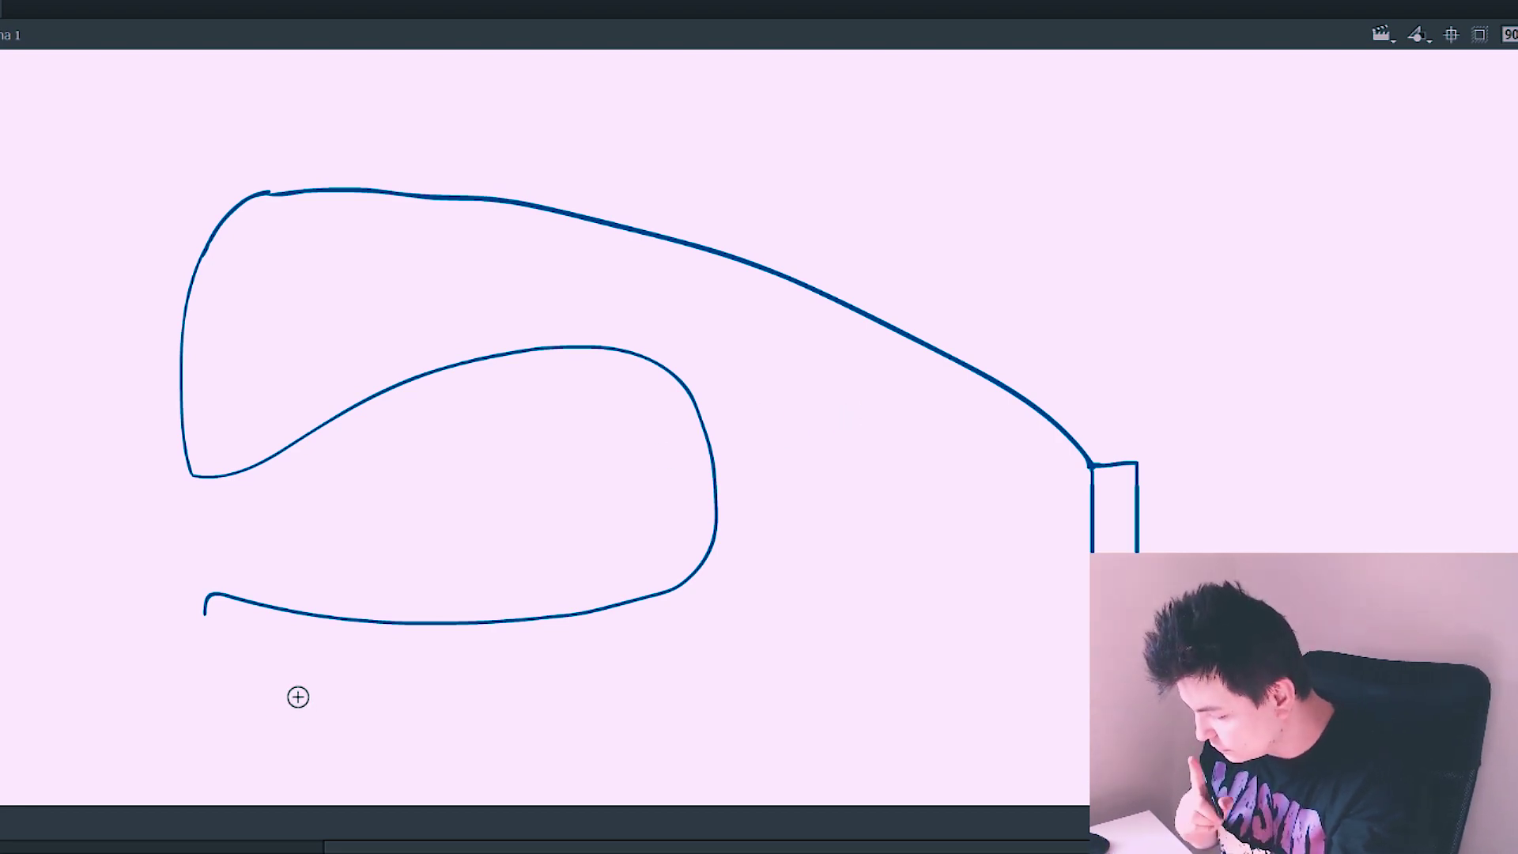
# Step: Extend the lower jaw, add doubled lip lines, and redraw the outer top curve over the head
pyautogui.moveTo(209, 621); pyautogui.dragTo(222, 595)
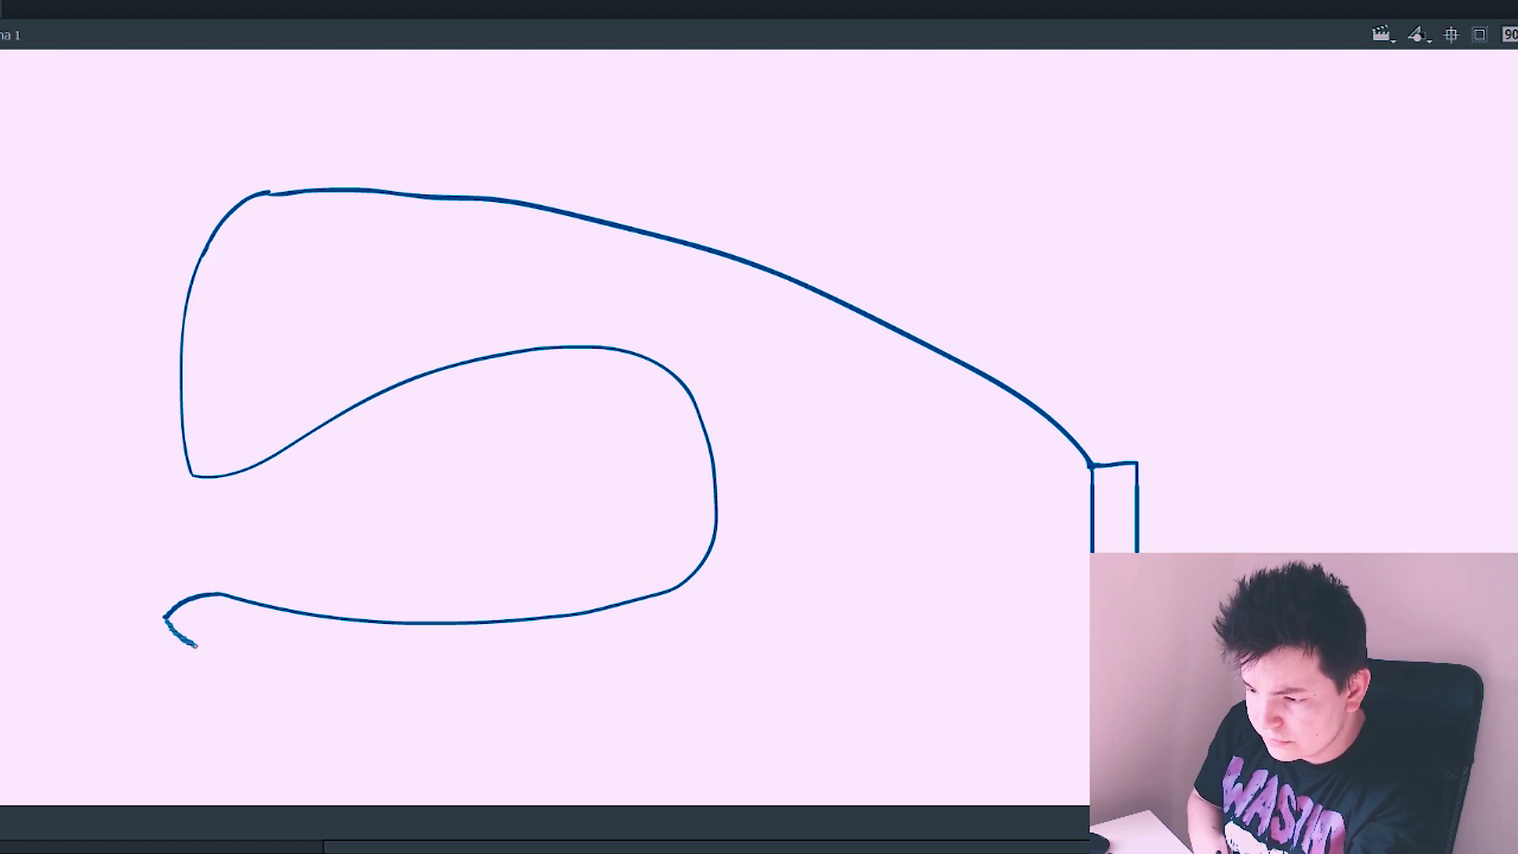
pyautogui.moveTo(755, 657); pyautogui.dragTo(1098, 603)
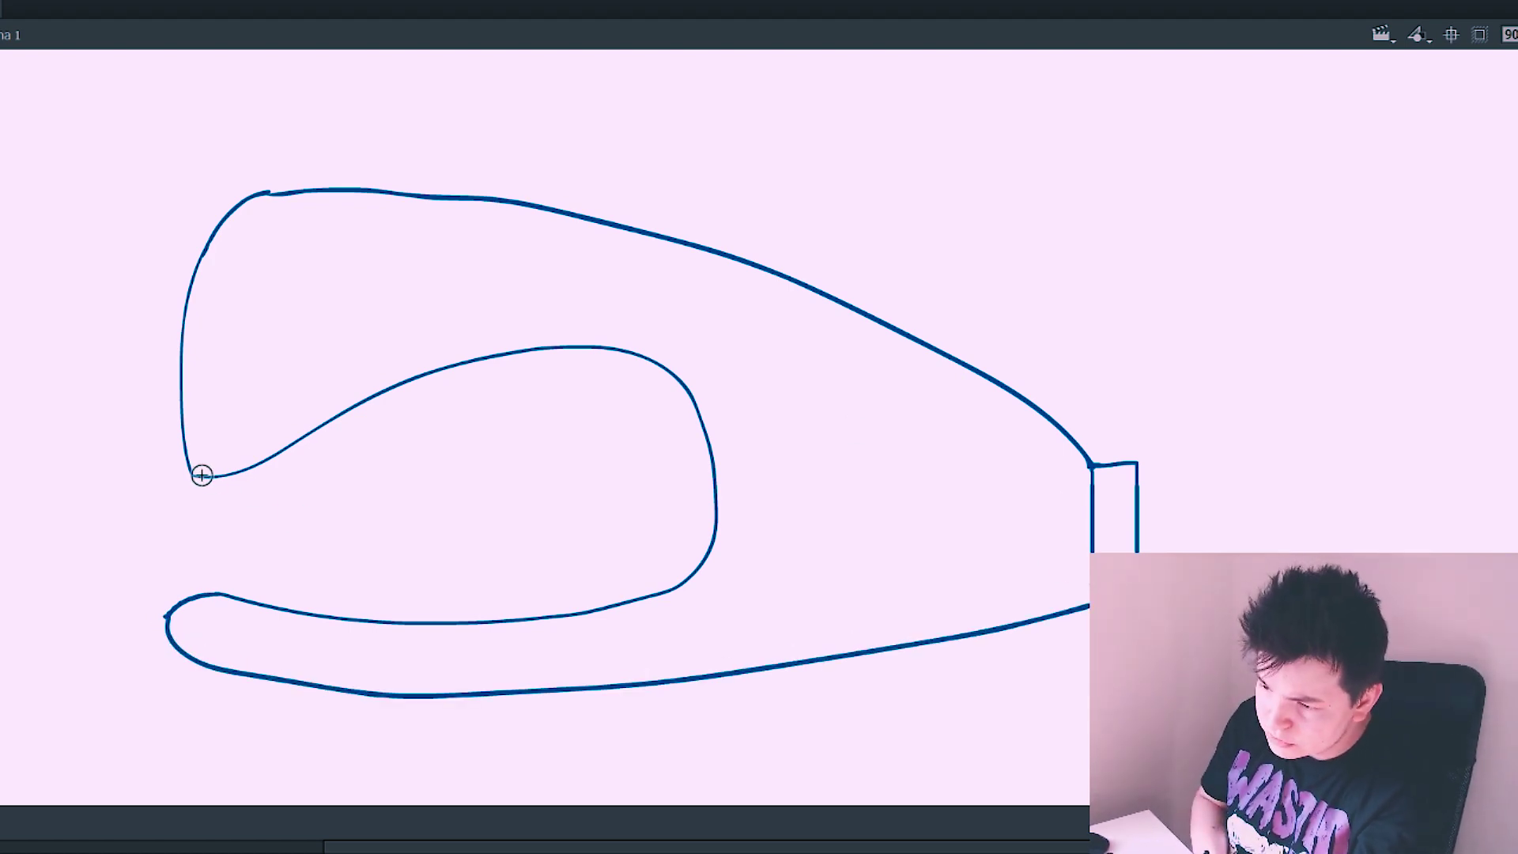
pyautogui.moveTo(196, 472); pyautogui.dragTo(363, 423)
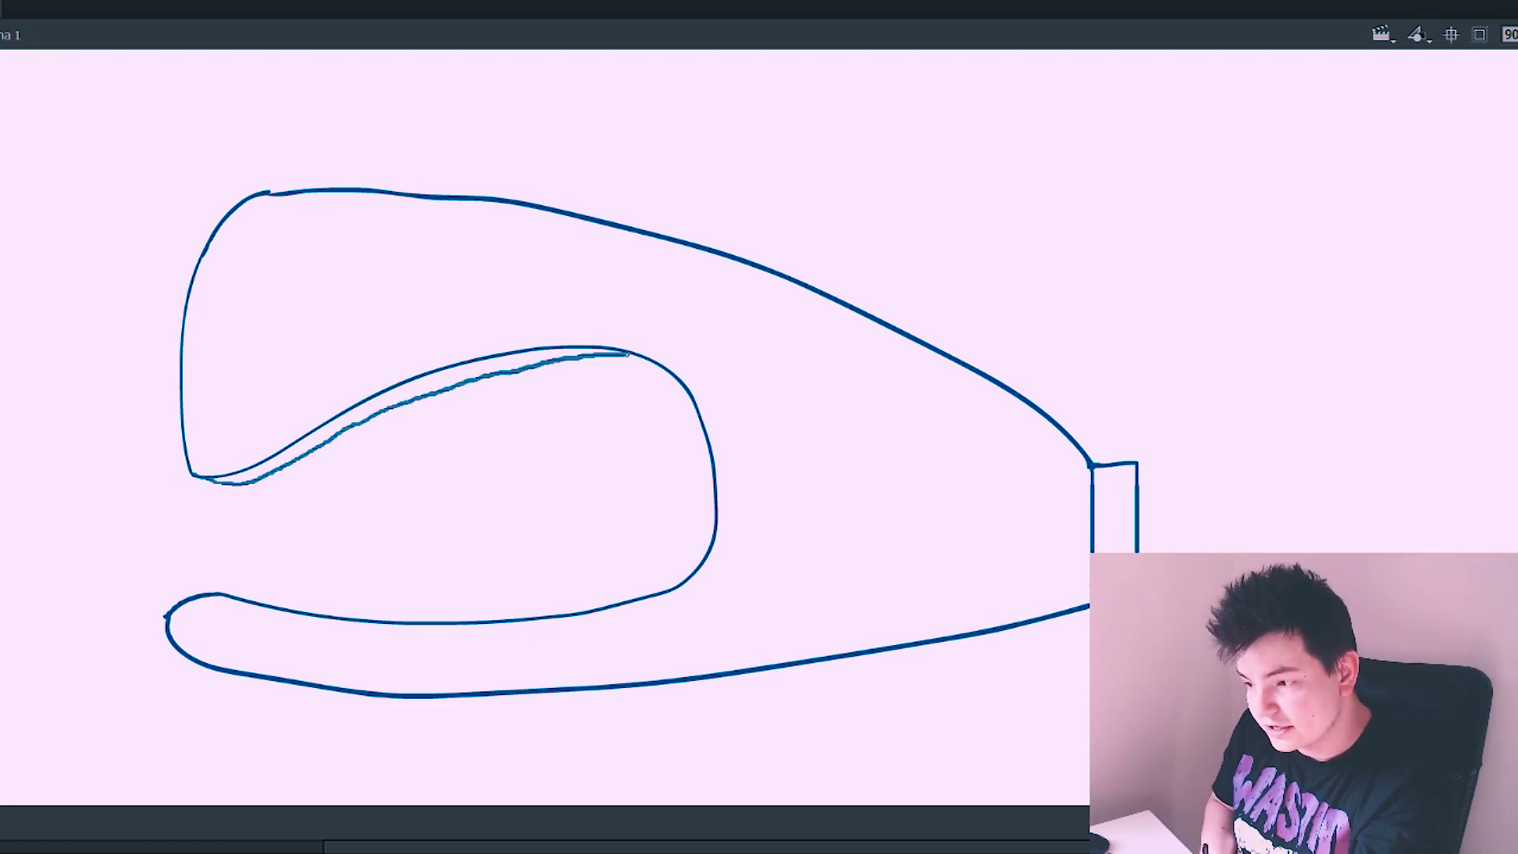
pyautogui.moveTo(628, 353); pyautogui.dragTo(644, 360)
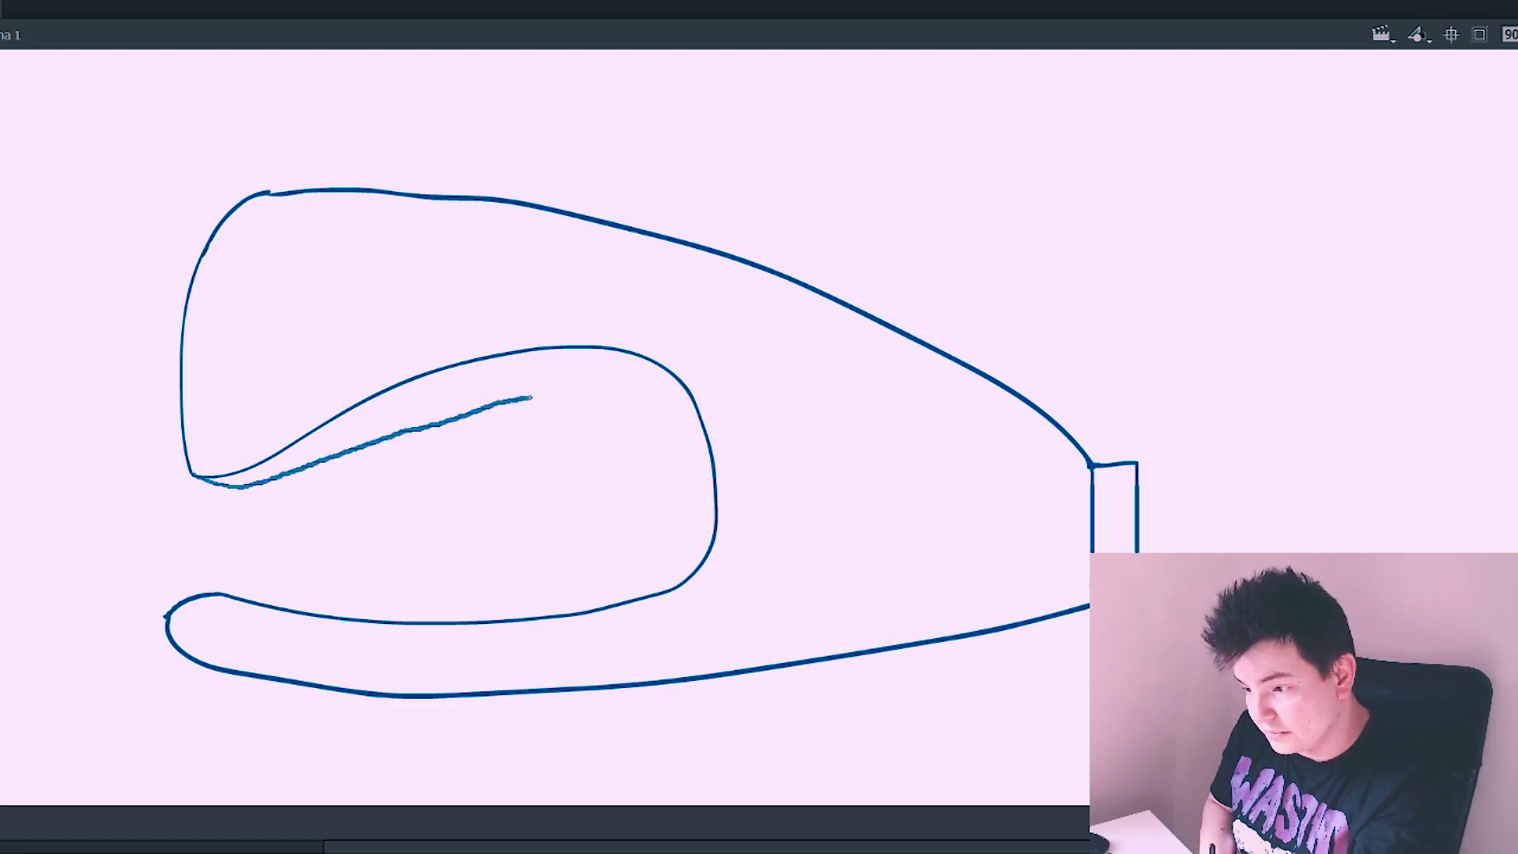
pyautogui.moveTo(688, 400); pyautogui.dragTo(693, 406)
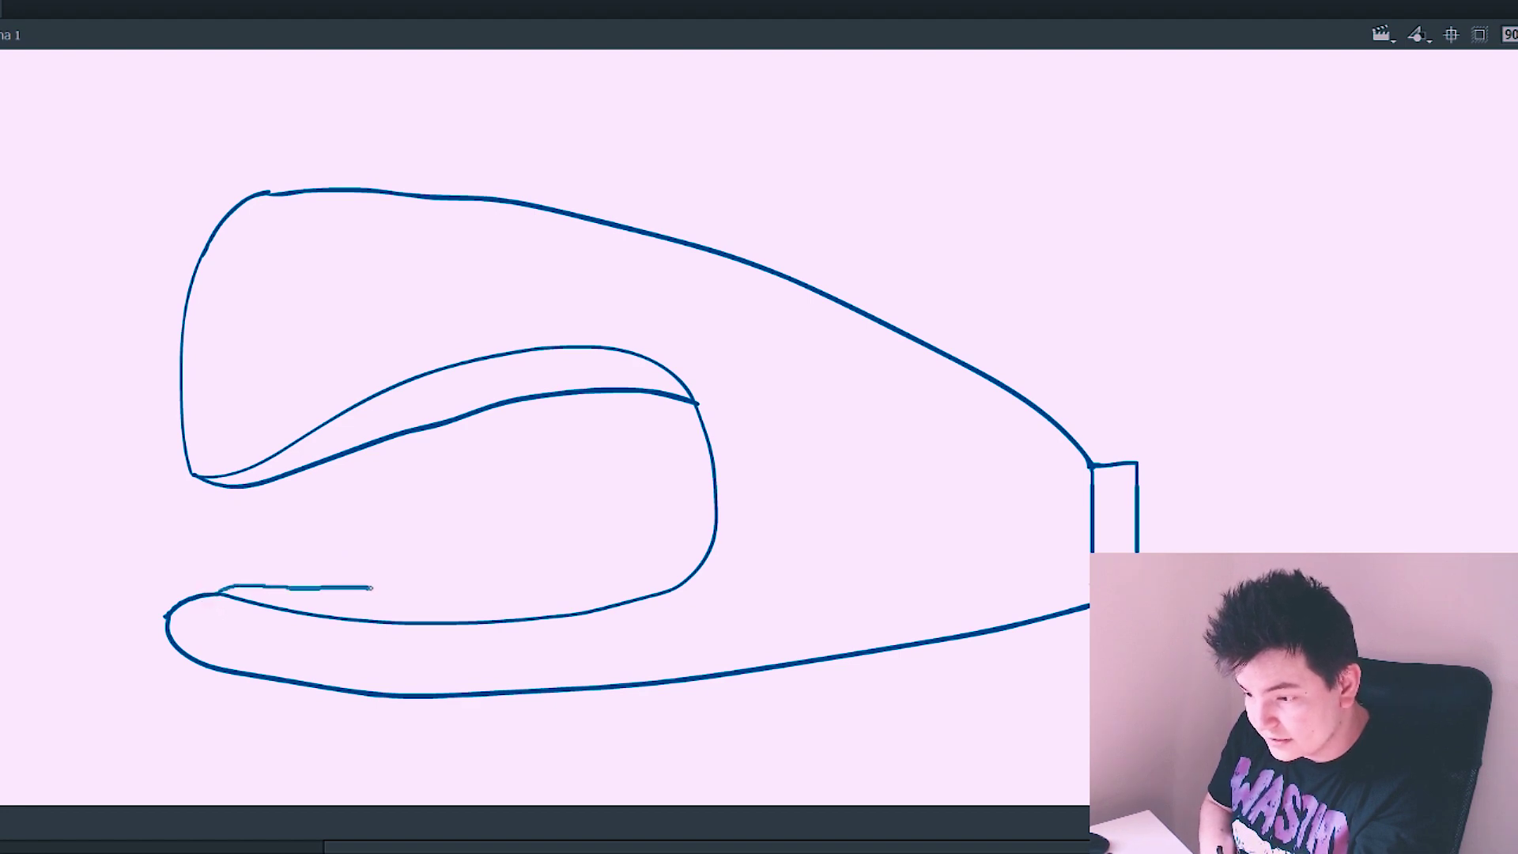
pyautogui.moveTo(481, 582); pyautogui.dragTo(716, 505)
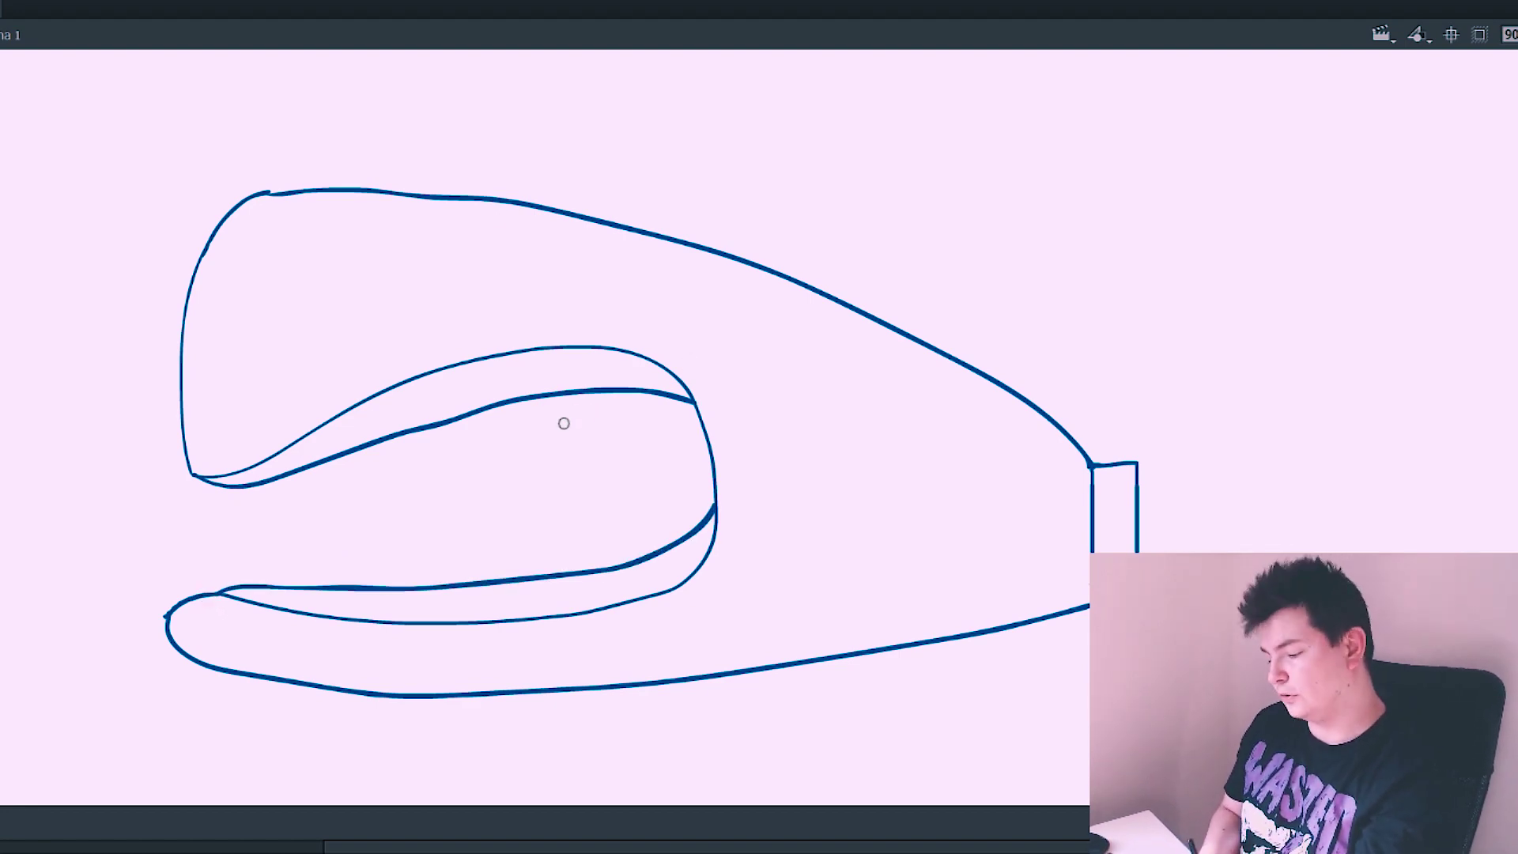
pyautogui.moveTo(564, 423); pyautogui.dragTo(783, 285)
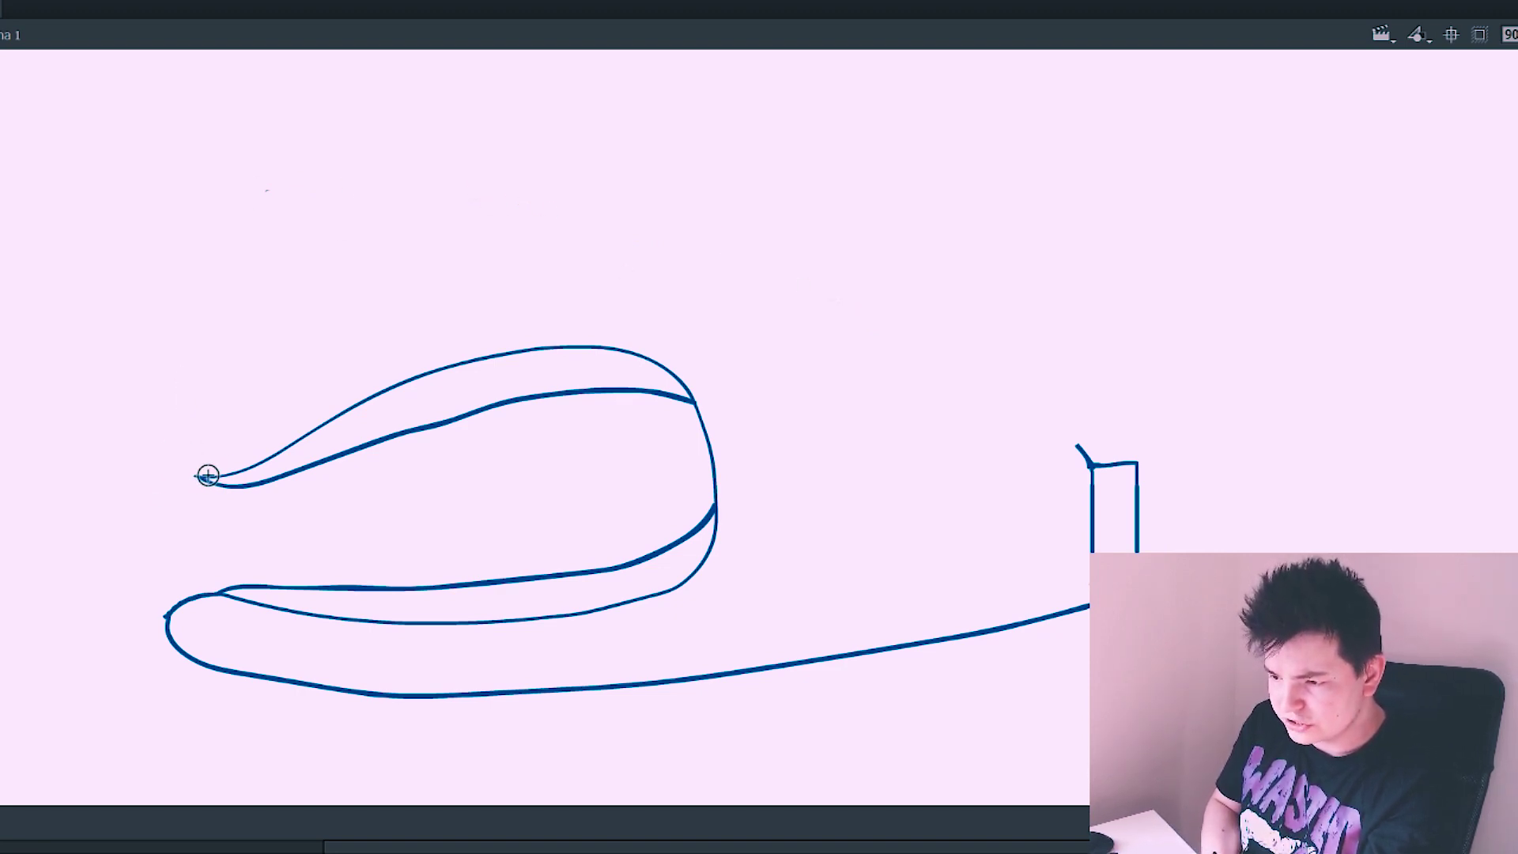
pyautogui.moveTo(198, 483)
pyautogui.mouseDown()
pyautogui.moveTo(325, 83)
pyautogui.moveTo(1131, 439)
pyautogui.mouseUp()
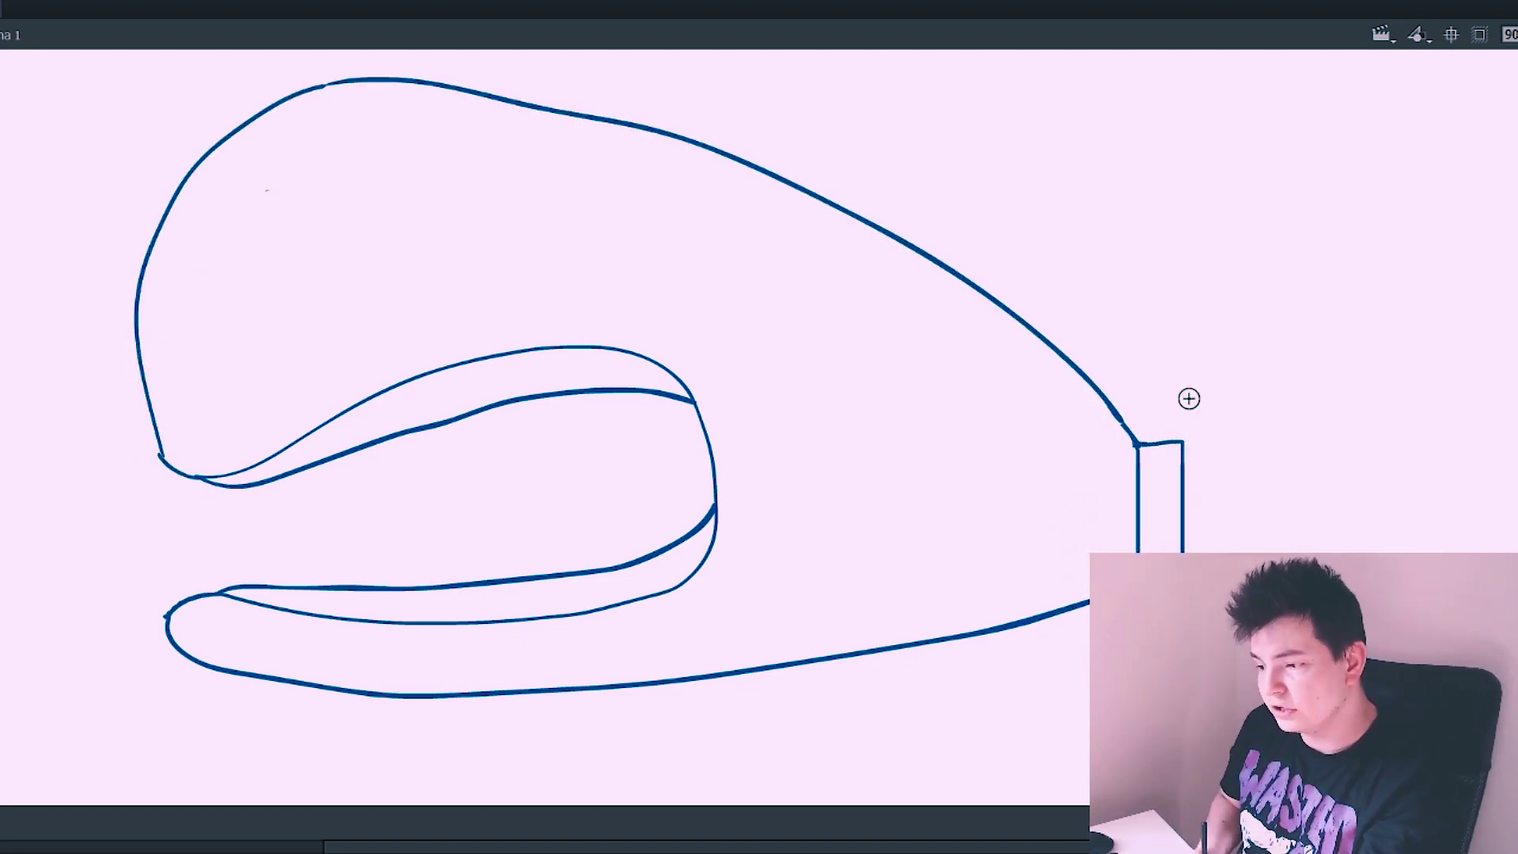
# Step: Add curved lines behind the mouth corner and draw a round eye with an inner ring
pyautogui.moveTo(723, 373); pyautogui.dragTo(767, 520)
pyautogui.moveTo(777, 433); pyautogui.dragTo(795, 478)
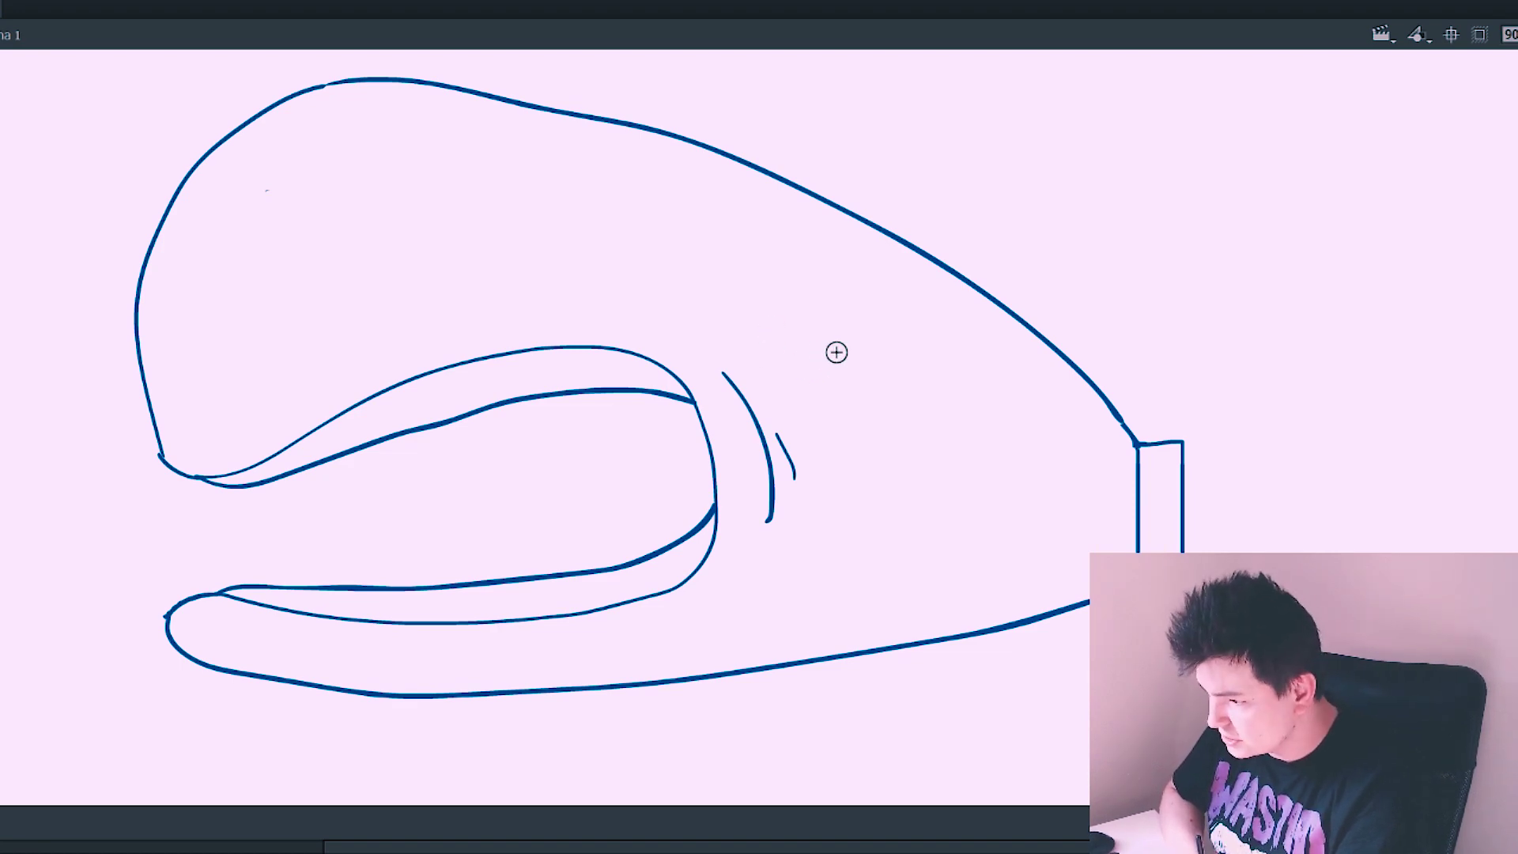
pyautogui.moveTo(821, 363); pyautogui.dragTo(823, 479)
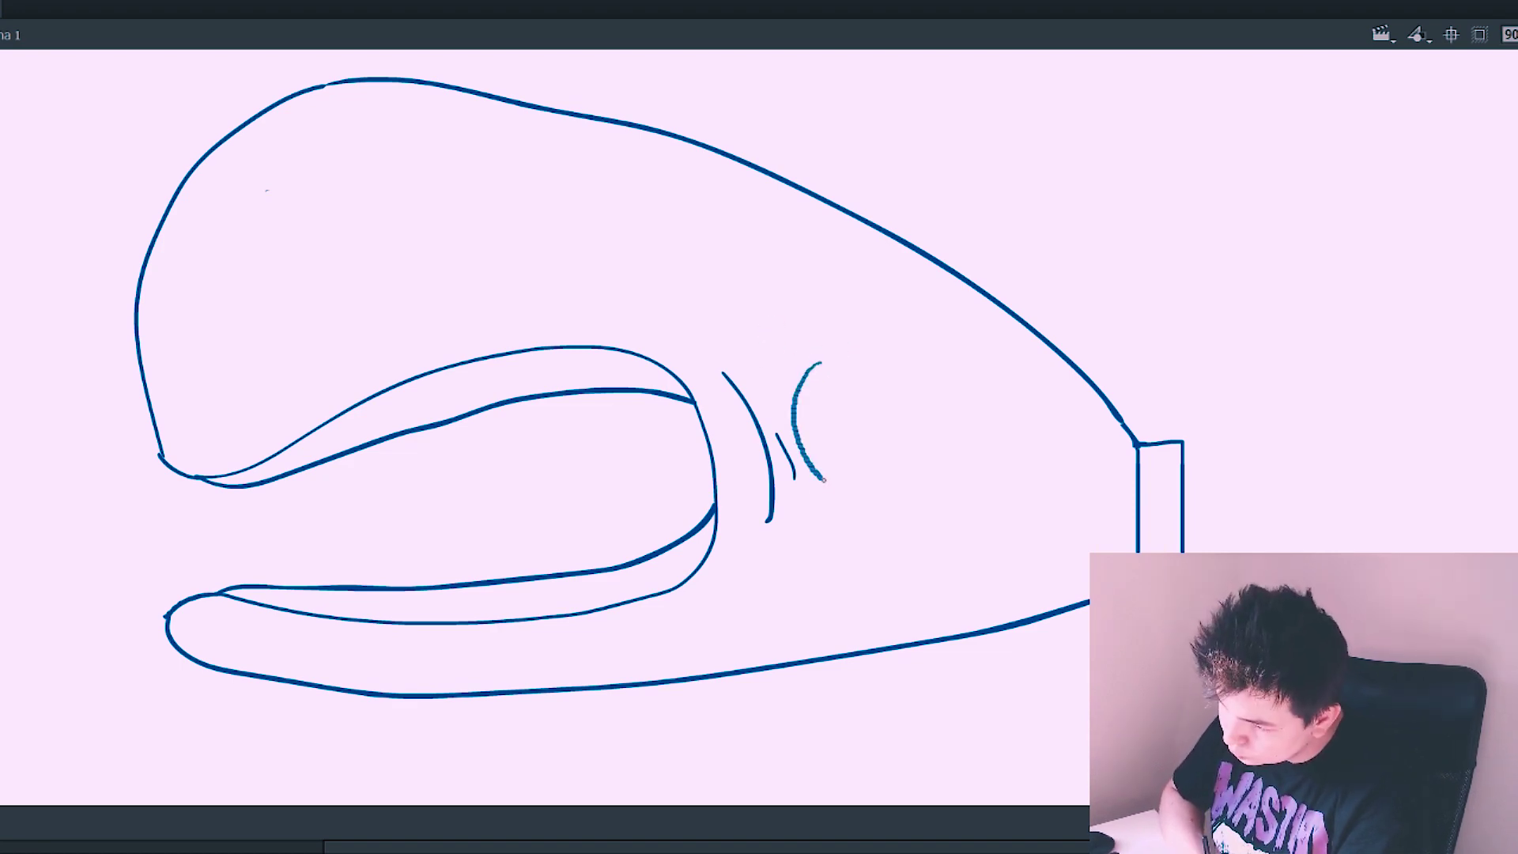
pyautogui.moveTo(893, 354); pyautogui.dragTo(814, 364)
pyautogui.moveTo(832, 368); pyautogui.dragTo(832, 466)
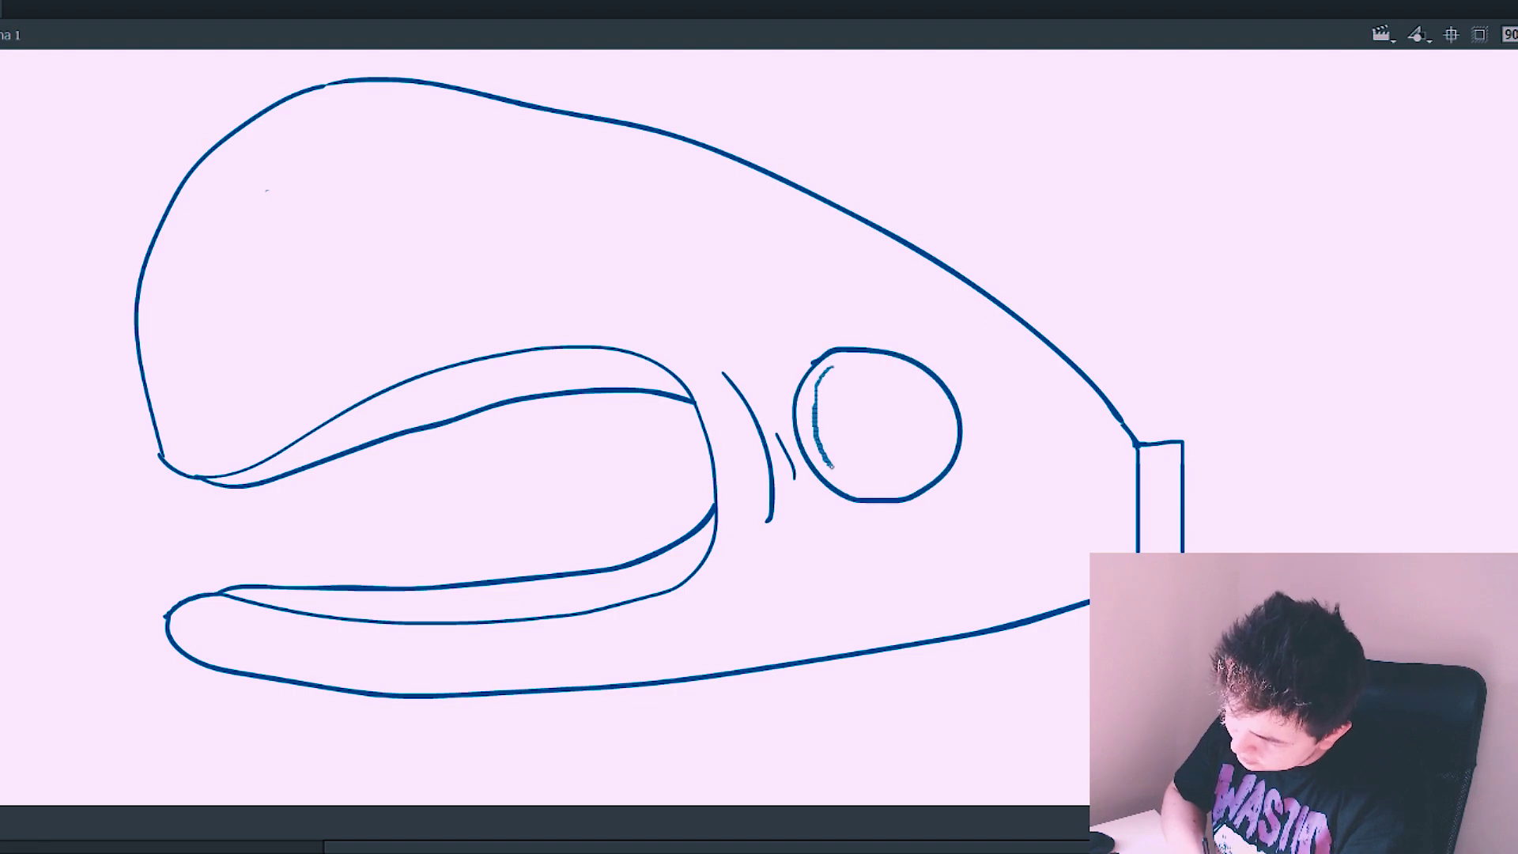
pyautogui.hotkey('ctrl', 'z')
pyautogui.moveTo(840, 373)
pyautogui.mouseDown()
pyautogui.moveTo(920, 395)
pyautogui.moveTo(830, 373)
pyautogui.mouseUp()
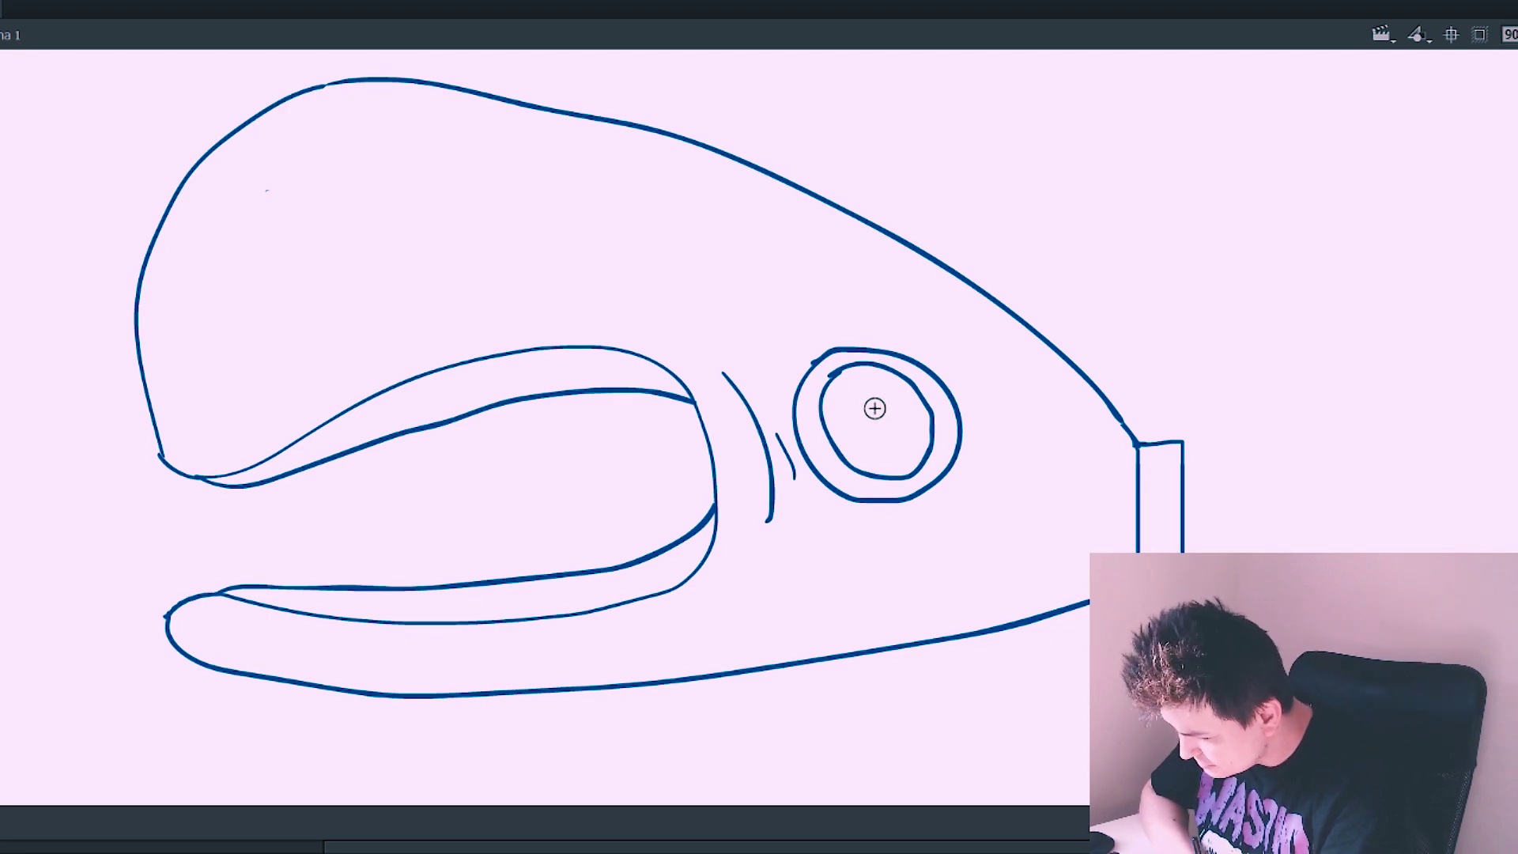
# Step: Draw the pupil with a surrounding ring and tick marks around the iris
pyautogui.moveTo(868, 407); pyautogui.dragTo(892, 411)
pyautogui.moveTo(876, 400); pyautogui.dragTo(870, 401)
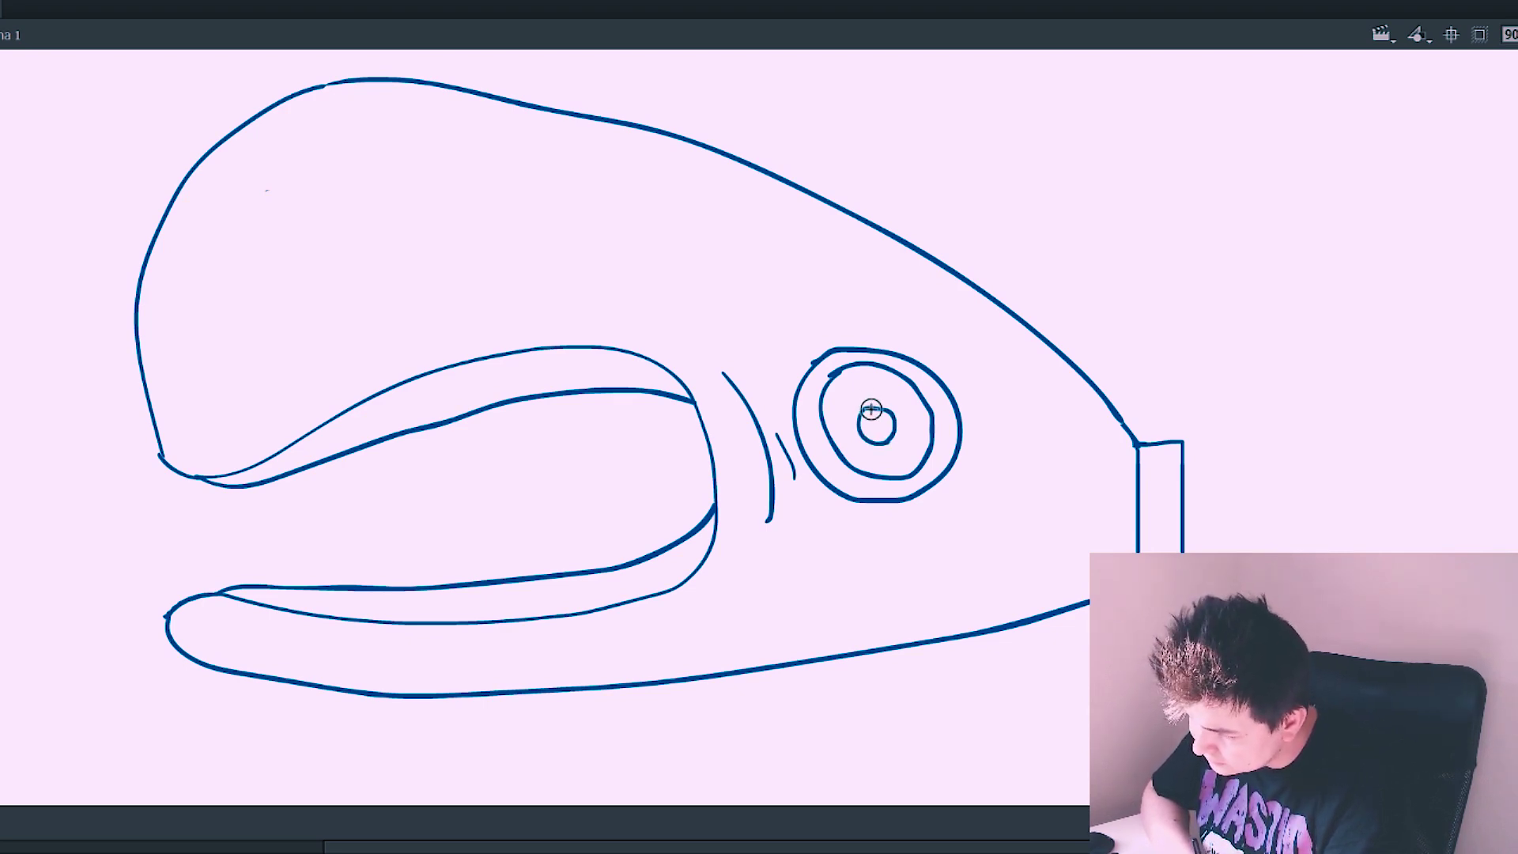
pyautogui.moveTo(802, 439); pyautogui.dragTo(826, 436)
pyautogui.moveTo(935, 425); pyautogui.dragTo(957, 421)
pyautogui.moveTo(906, 479); pyautogui.dragTo(909, 496)
pyautogui.moveTo(862, 355); pyautogui.dragTo(864, 369)
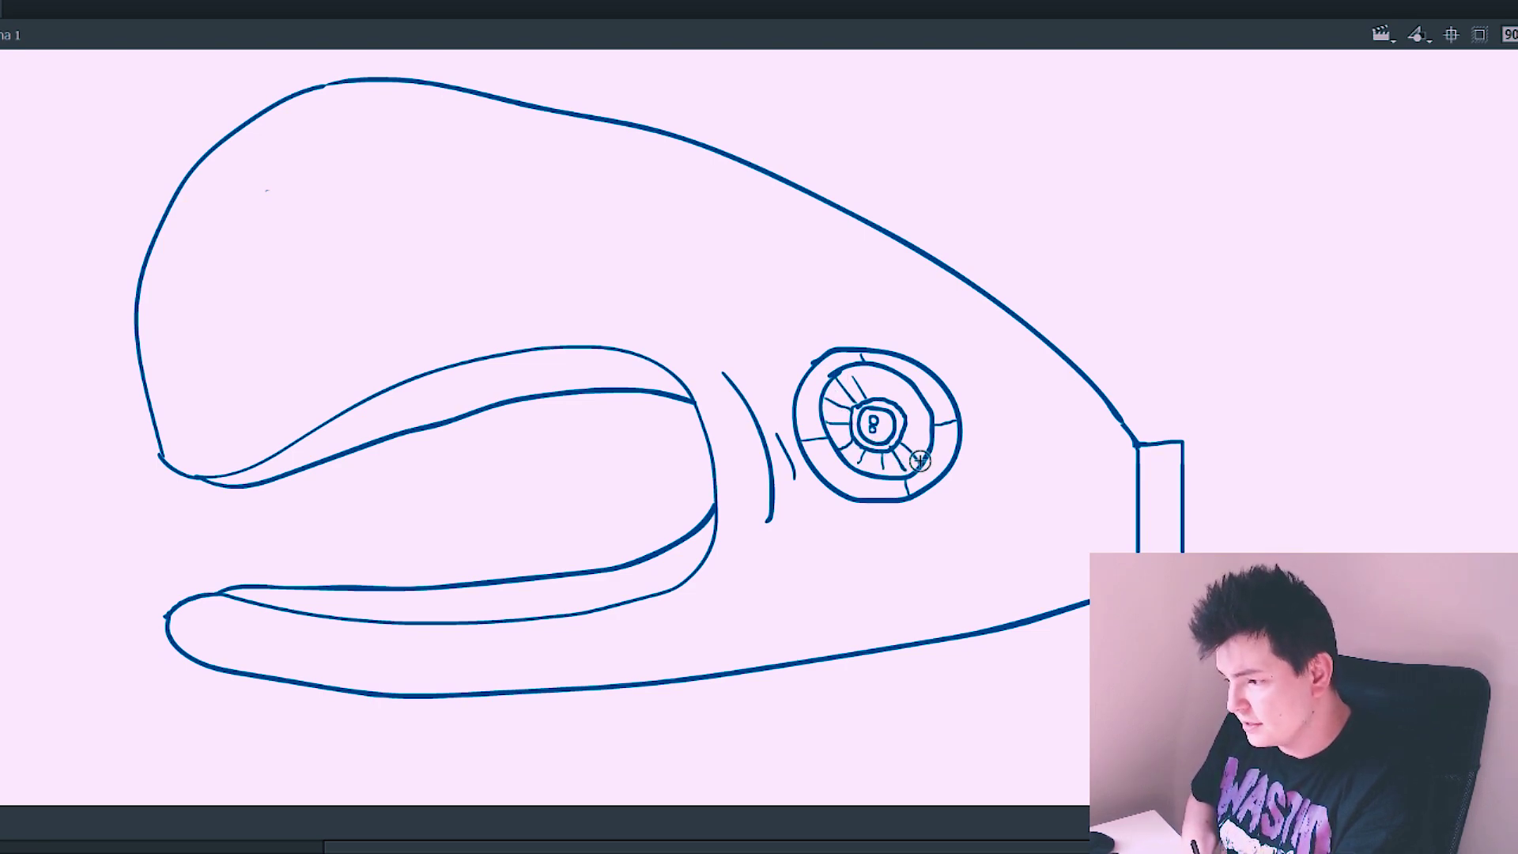
# Step: Add radial spokes around the iris and undo the small stroke on the head
pyautogui.moveTo(917, 455); pyautogui.dragTo(931, 443)
pyautogui.moveTo(909, 411); pyautogui.dragTo(927, 400)
pyautogui.moveTo(893, 399); pyautogui.dragTo(899, 378)
pyautogui.moveTo(879, 398); pyautogui.dragTo(879, 373)
pyautogui.moveTo(866, 399); pyautogui.dragTo(858, 378)
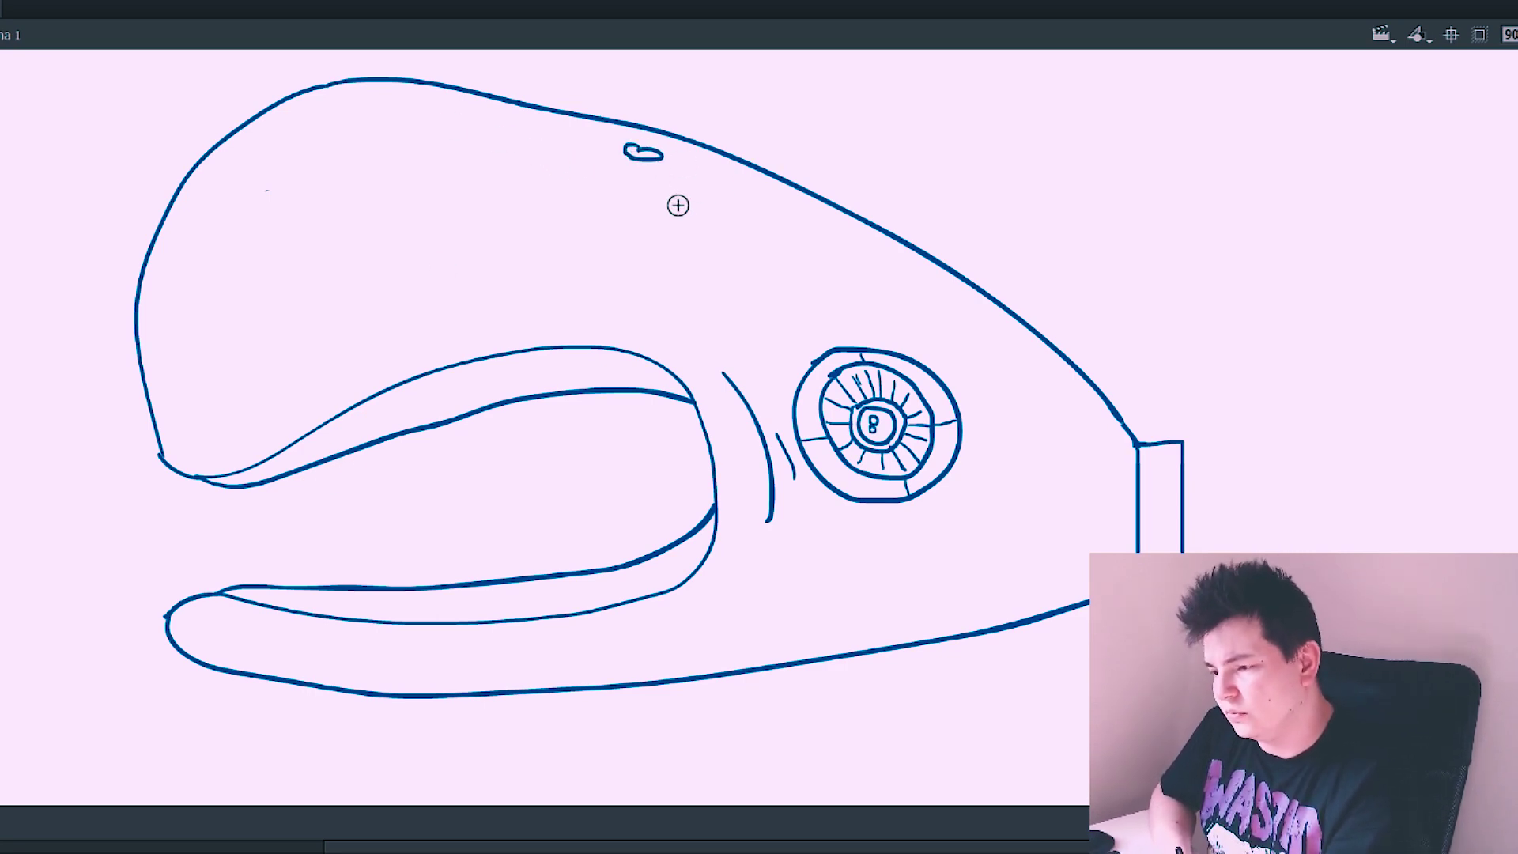
pyautogui.hotkey('ctrl', 'z')
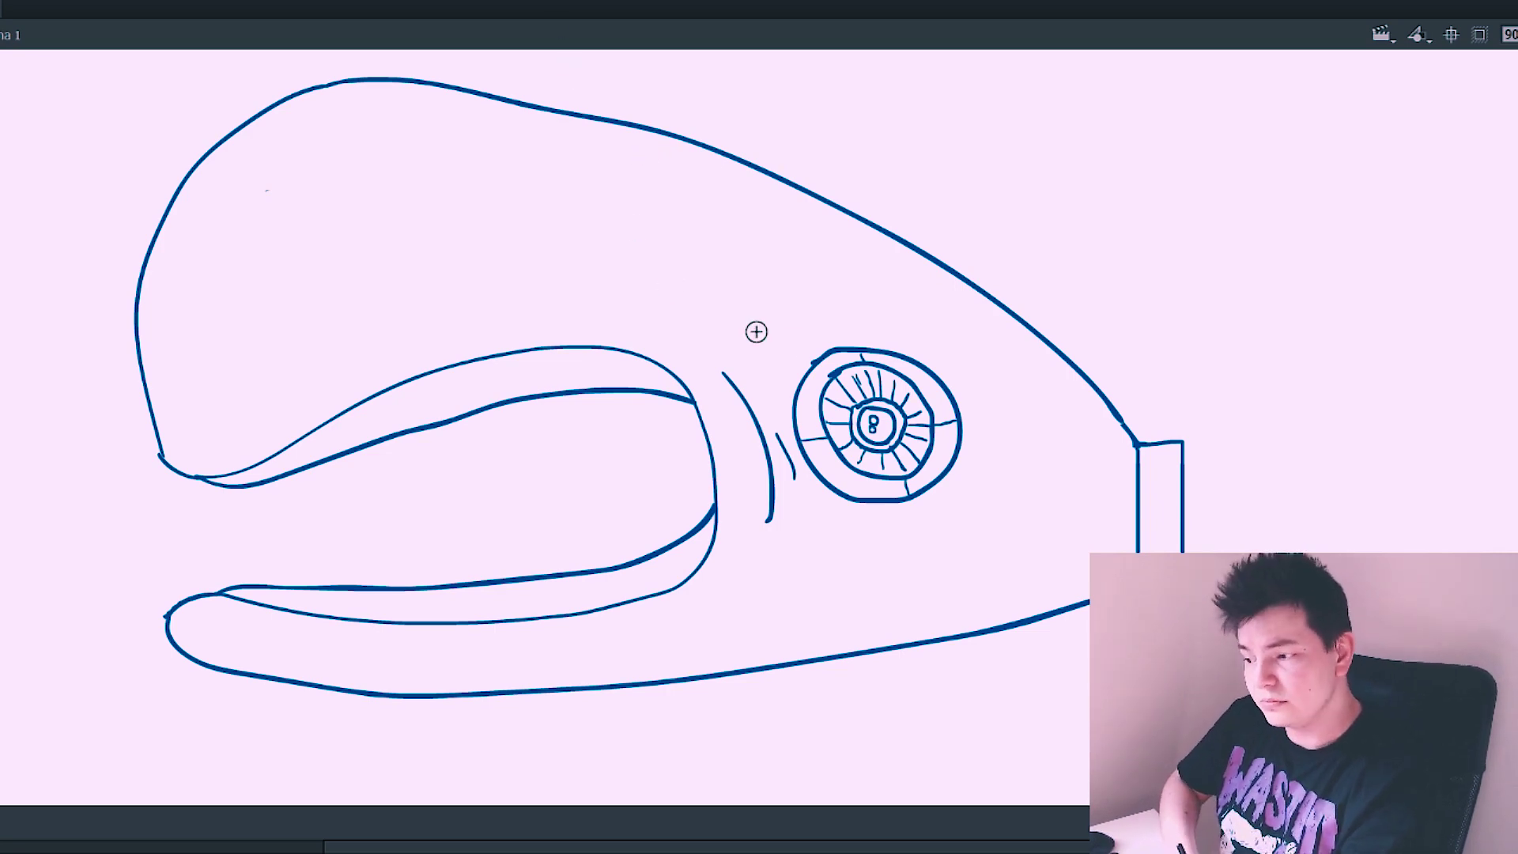
# Step: Shrink the whole whale to make room behind it, discarding a trial tail stroke
pyautogui.hotkey('ctrl', 'a')
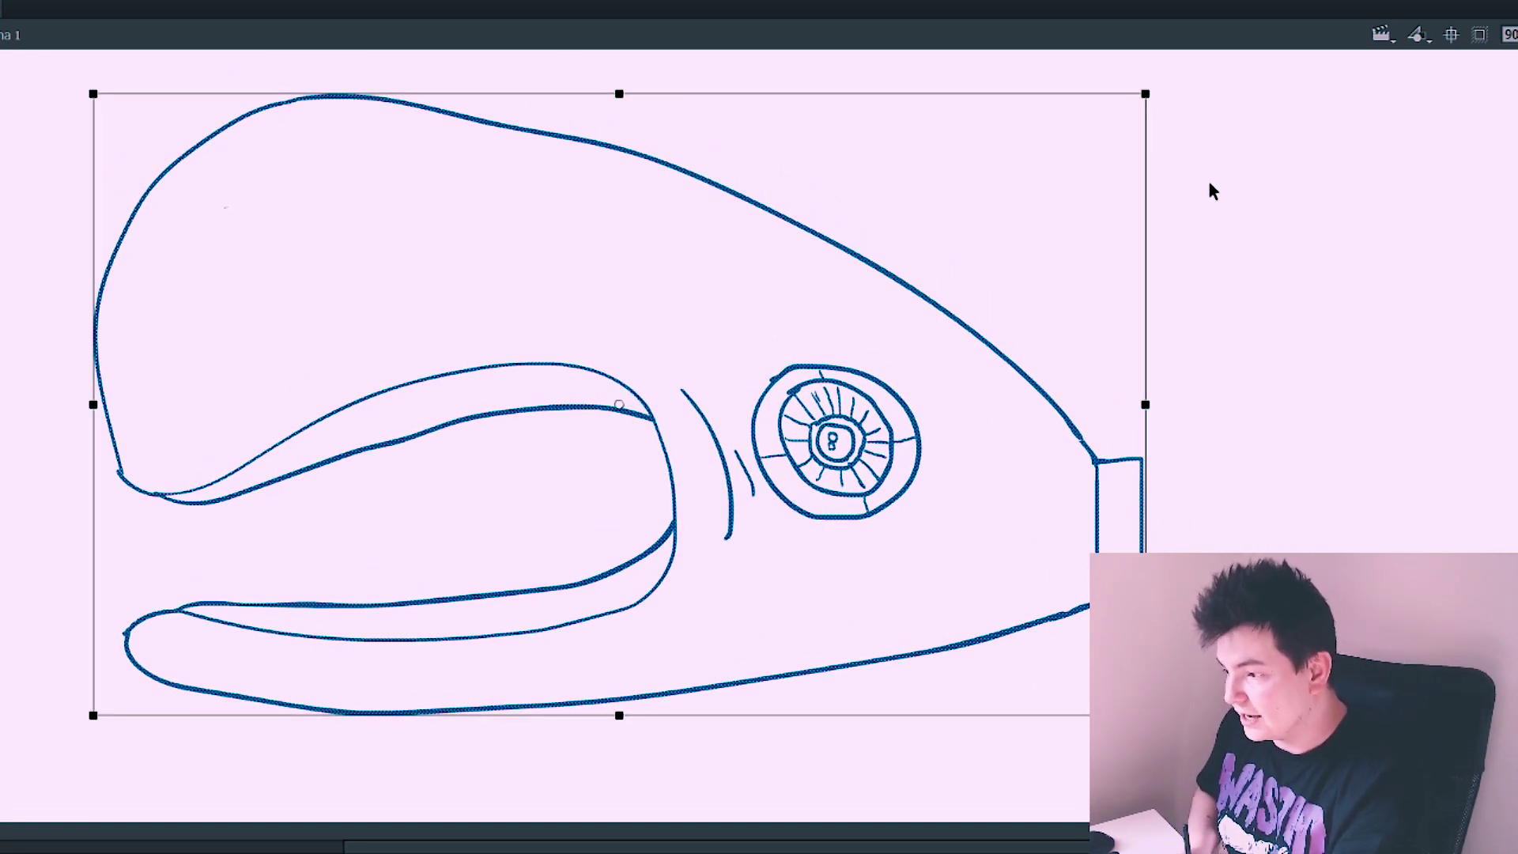
pyautogui.moveTo(1147, 94); pyautogui.dragTo(972, 241)
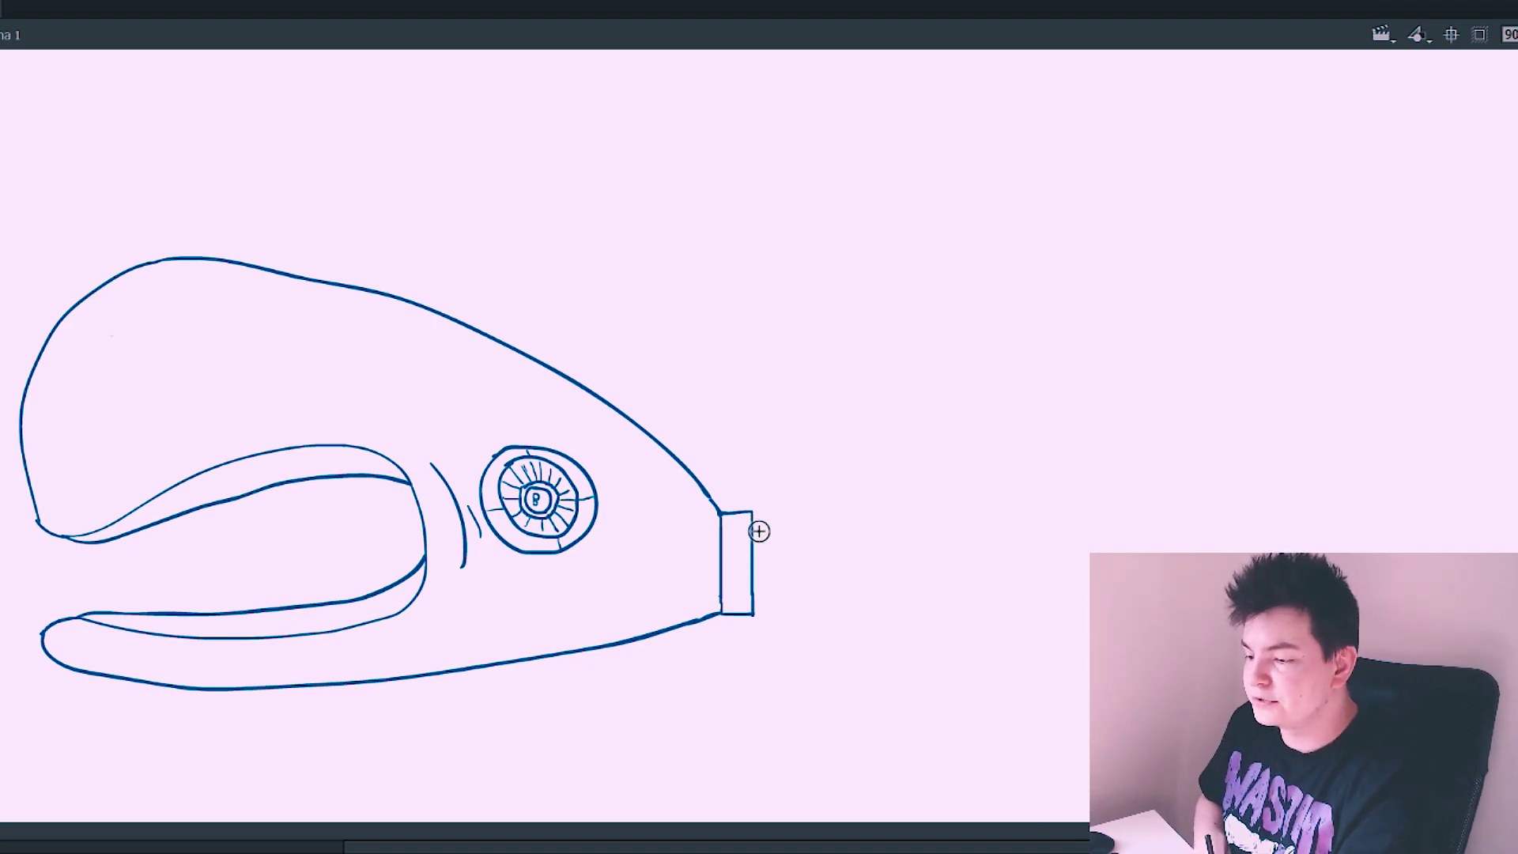
pyautogui.moveTo(758, 531); pyautogui.dragTo(1036, 293)
pyautogui.moveTo(1098, 332); pyautogui.dragTo(785, 603)
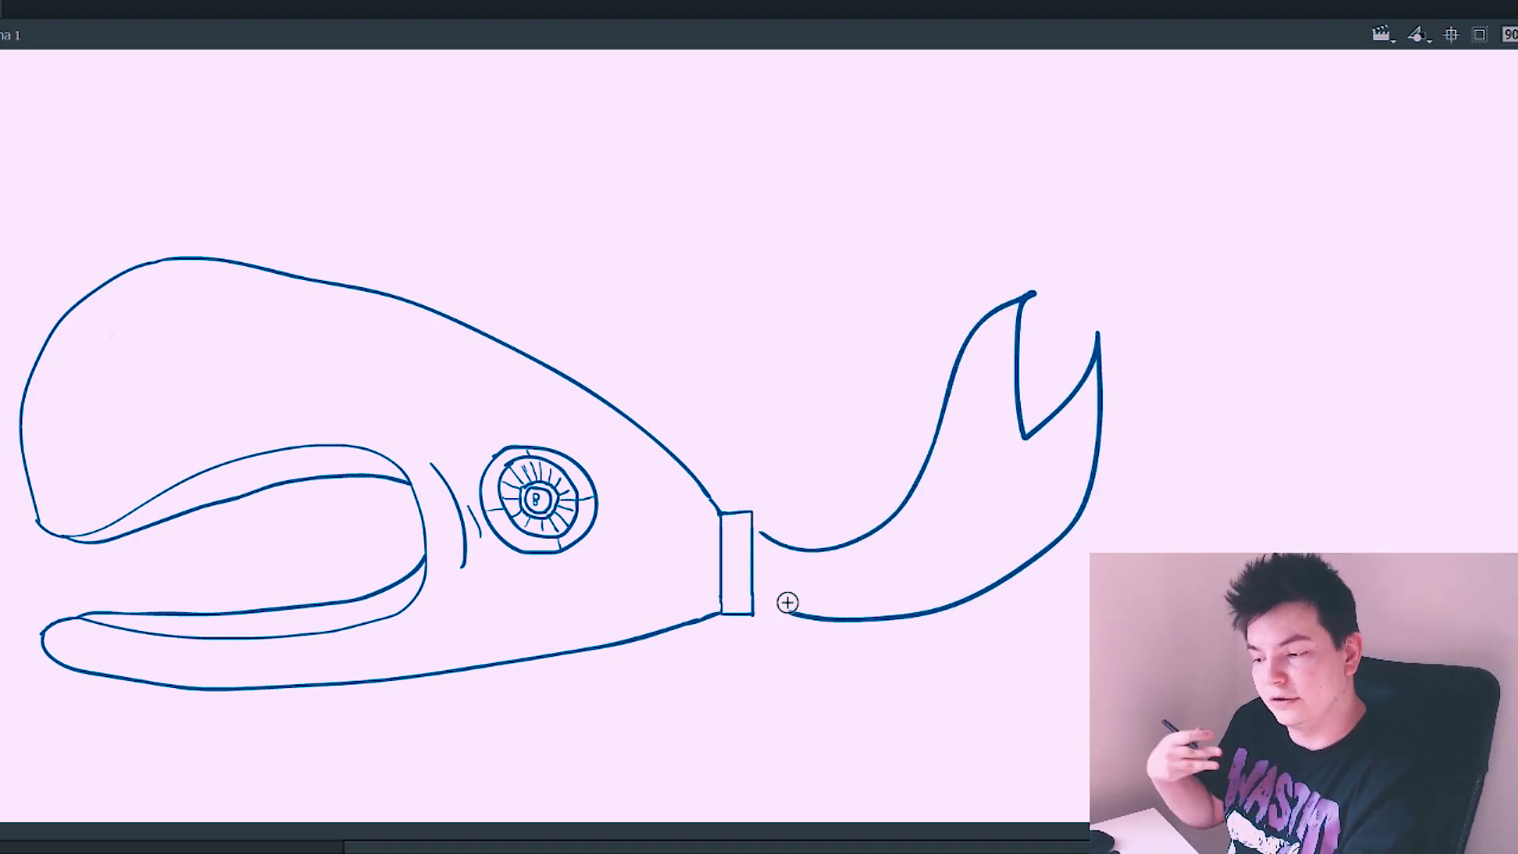
pyautogui.hotkey('ctrl', 'z')
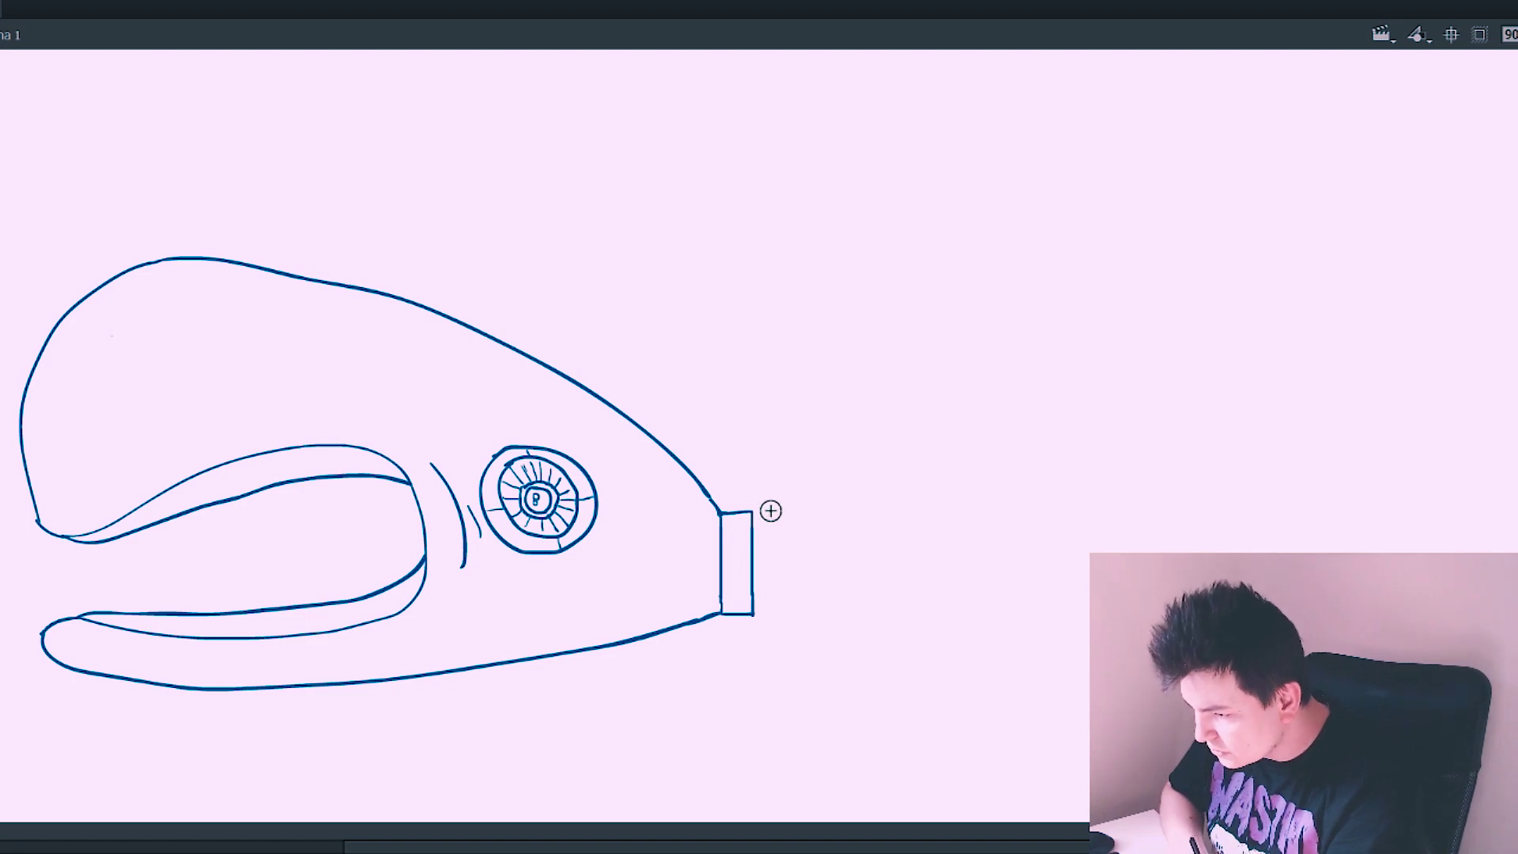
# Step: Draw a hexagonal rocket nozzle behind the rear connector
pyautogui.moveTo(754, 514)
pyautogui.mouseDown()
pyautogui.moveTo(828, 437)
pyautogui.moveTo(925, 438)
pyautogui.mouseUp()
pyautogui.moveTo(752, 615); pyautogui.dragTo(944, 661)
pyautogui.moveTo(936, 440)
pyautogui.mouseDown()
pyautogui.moveTo(915, 529)
pyautogui.moveTo(955, 670)
pyautogui.mouseUp()
pyautogui.moveTo(929, 446)
pyautogui.mouseDown()
pyautogui.moveTo(901, 620)
pyautogui.moveTo(948, 671)
pyautogui.mouseUp()
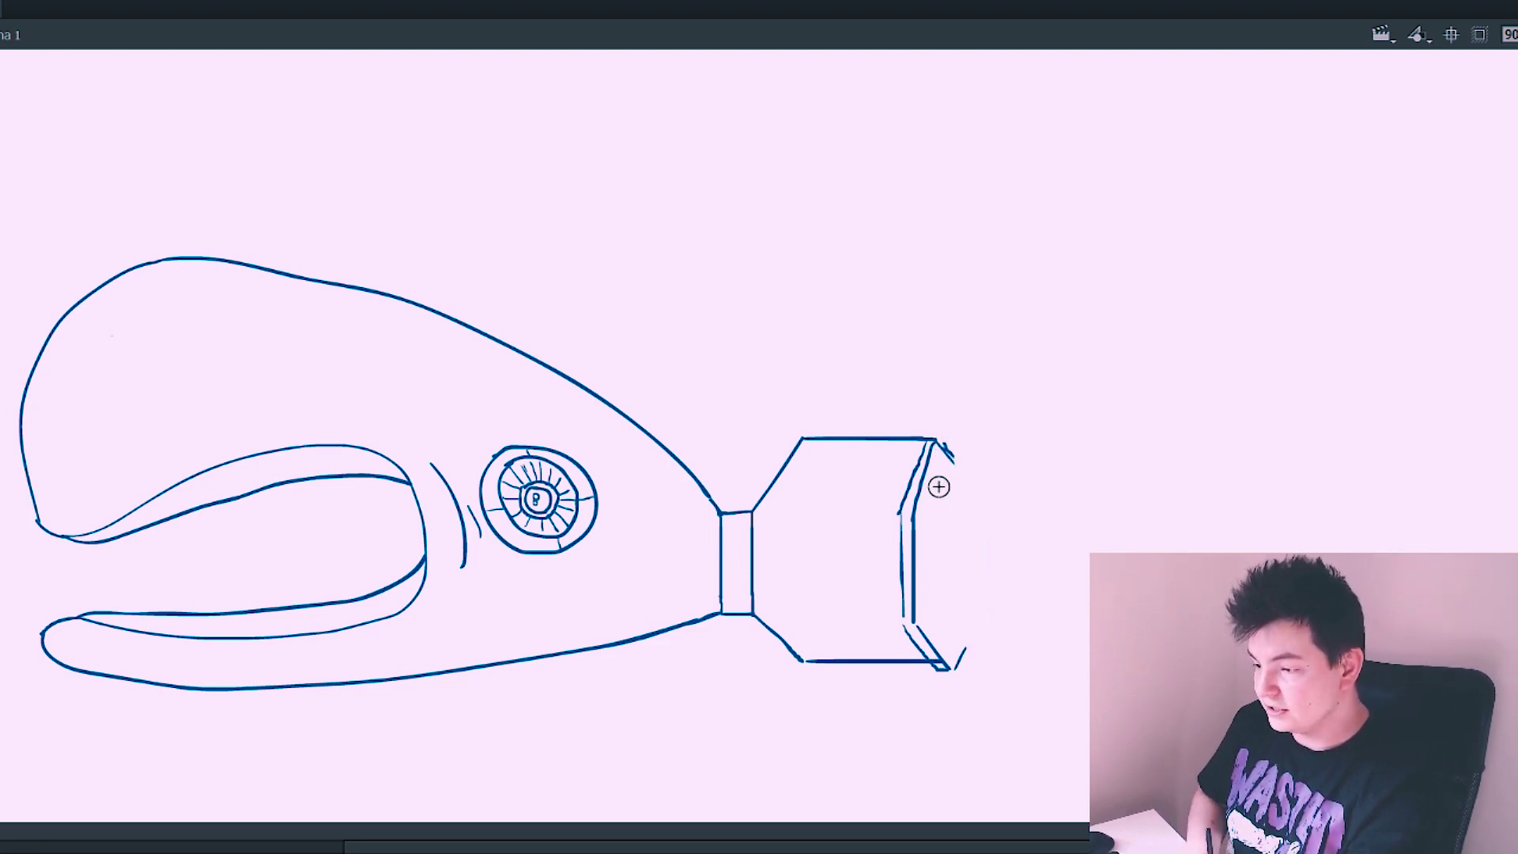
# Step: Add upper and lower zigzag flames and long horizontal speed lines trailing from the nozzle
pyautogui.moveTo(921, 488)
pyautogui.mouseDown()
pyautogui.moveTo(1081, 464)
pyautogui.moveTo(1059, 508)
pyautogui.mouseUp()
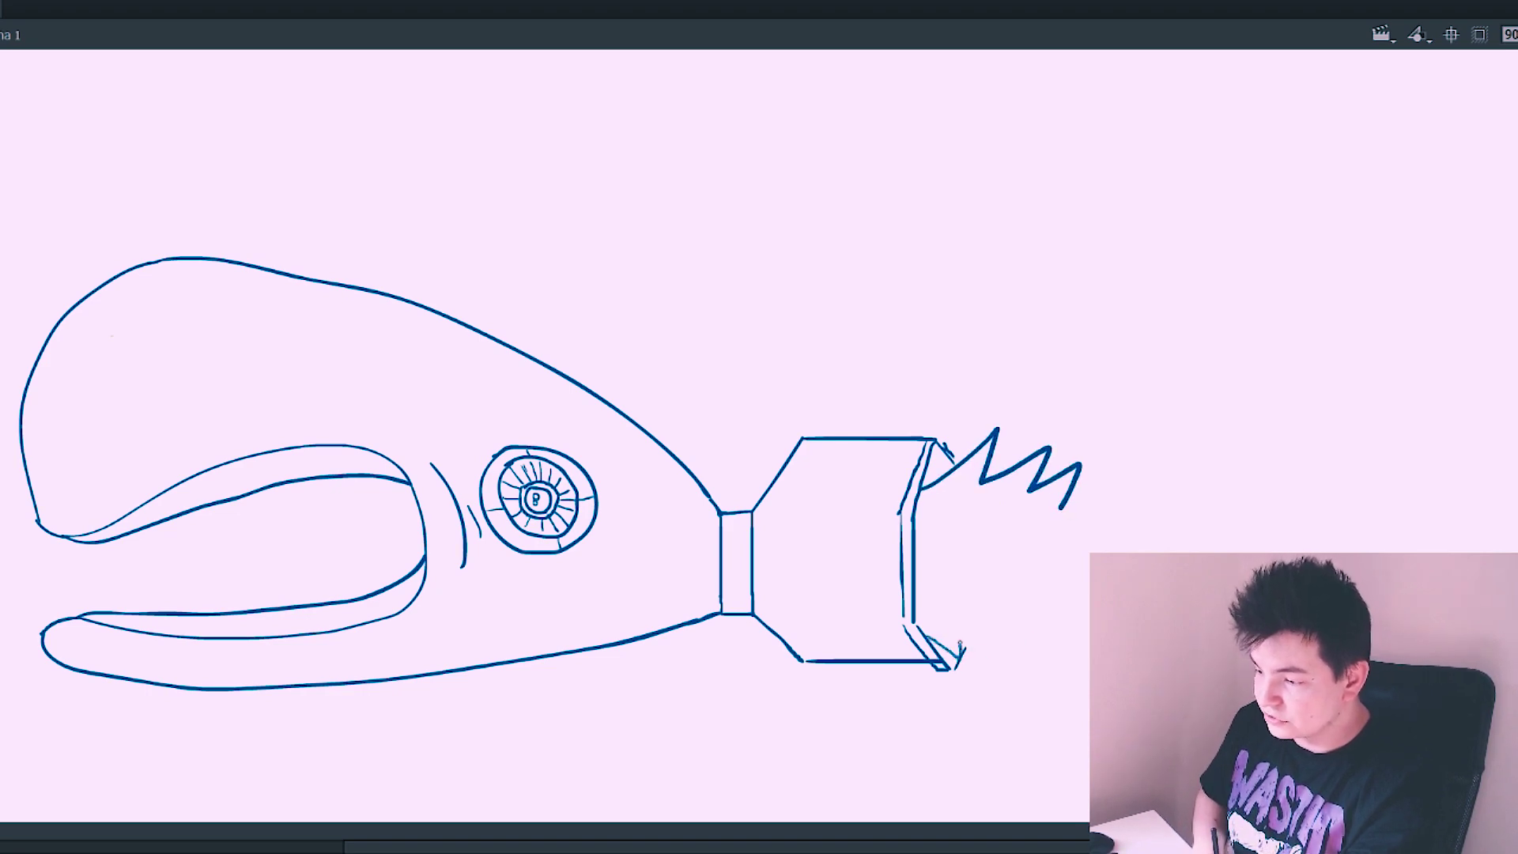
pyautogui.moveTo(1066, 660); pyautogui.dragTo(1071, 675)
pyautogui.moveTo(1050, 508); pyautogui.dragTo(1501, 509)
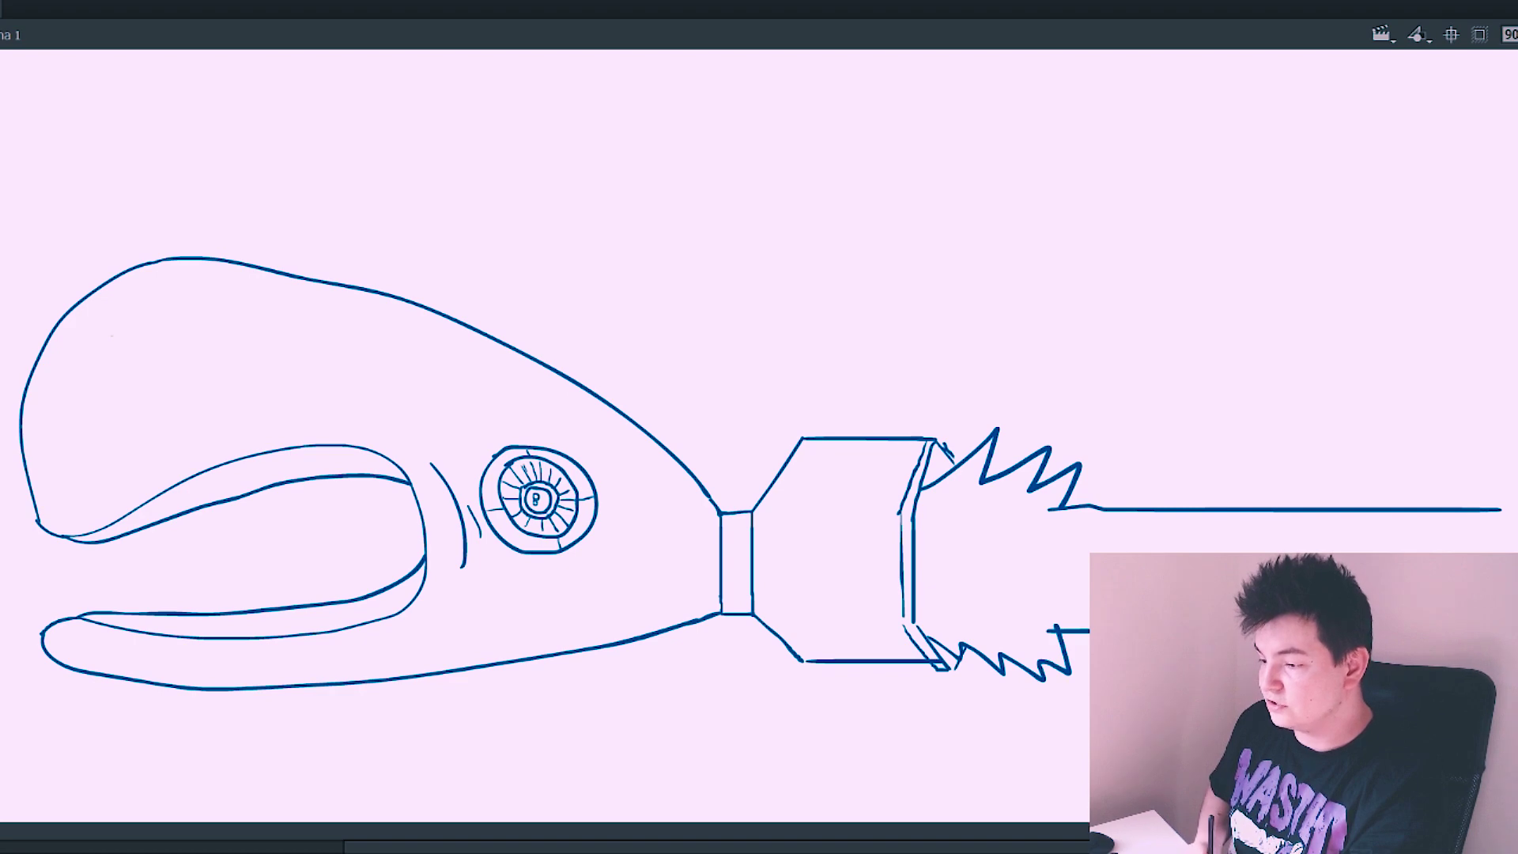
pyautogui.moveTo(927, 520); pyautogui.dragTo(1370, 522)
pyautogui.moveTo(993, 545); pyautogui.dragTo(1407, 544)
pyautogui.moveTo(961, 565); pyautogui.dragTo(1089, 563)
pyautogui.moveTo(945, 602); pyautogui.dragTo(1089, 602)
pyautogui.moveTo(1241, 535); pyautogui.dragTo(1453, 536)
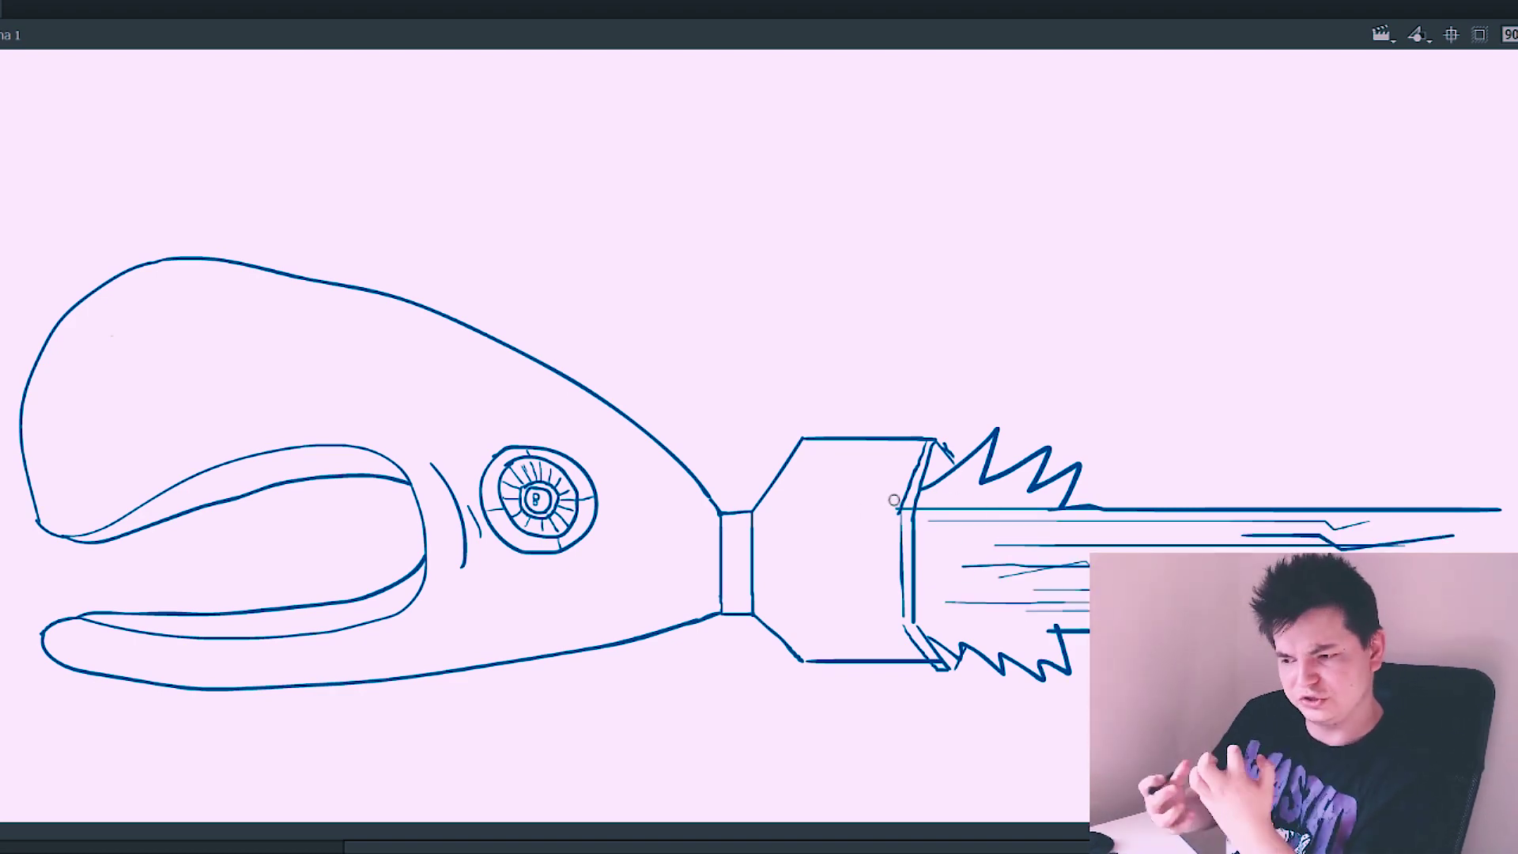
# Step: Zoom in on the mouth and draw a row of blocky upper teeth
pyautogui.hotkey('ctrl', '=')
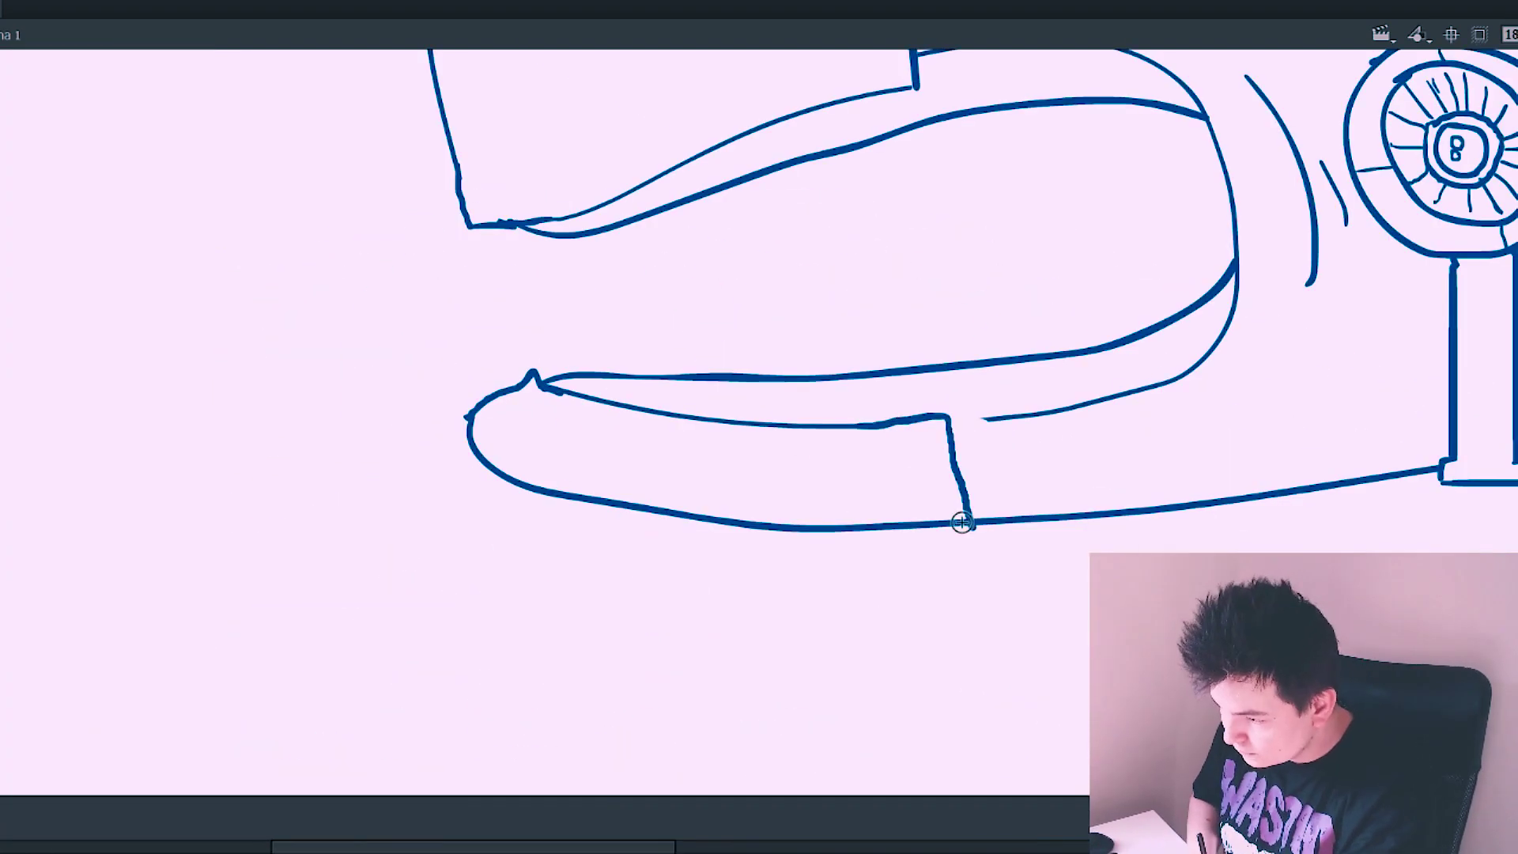
pyautogui.hotkey('ctrl', '-')
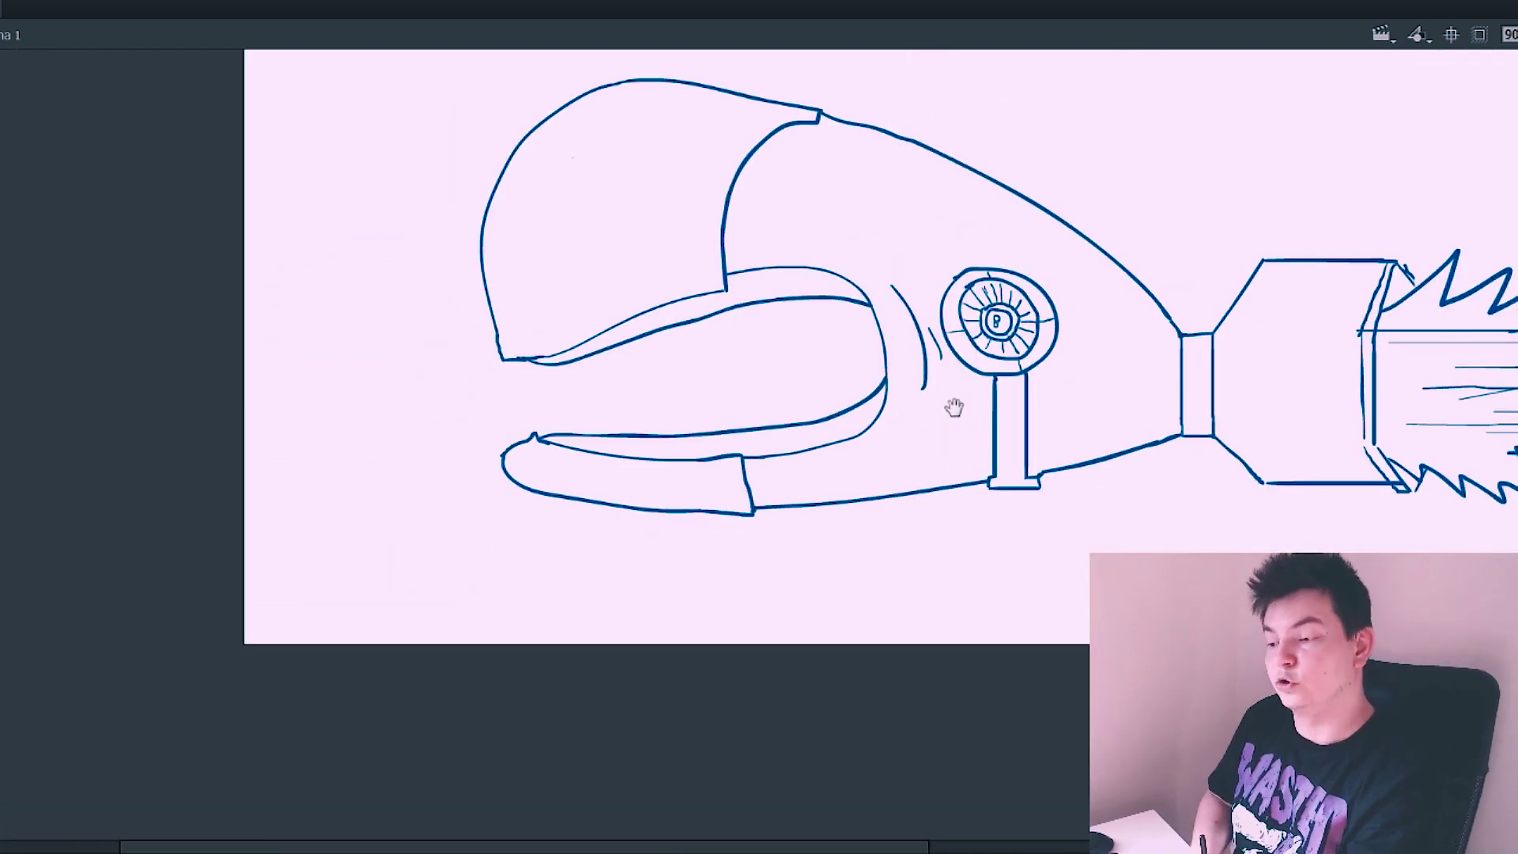
pyautogui.click(562, 496)
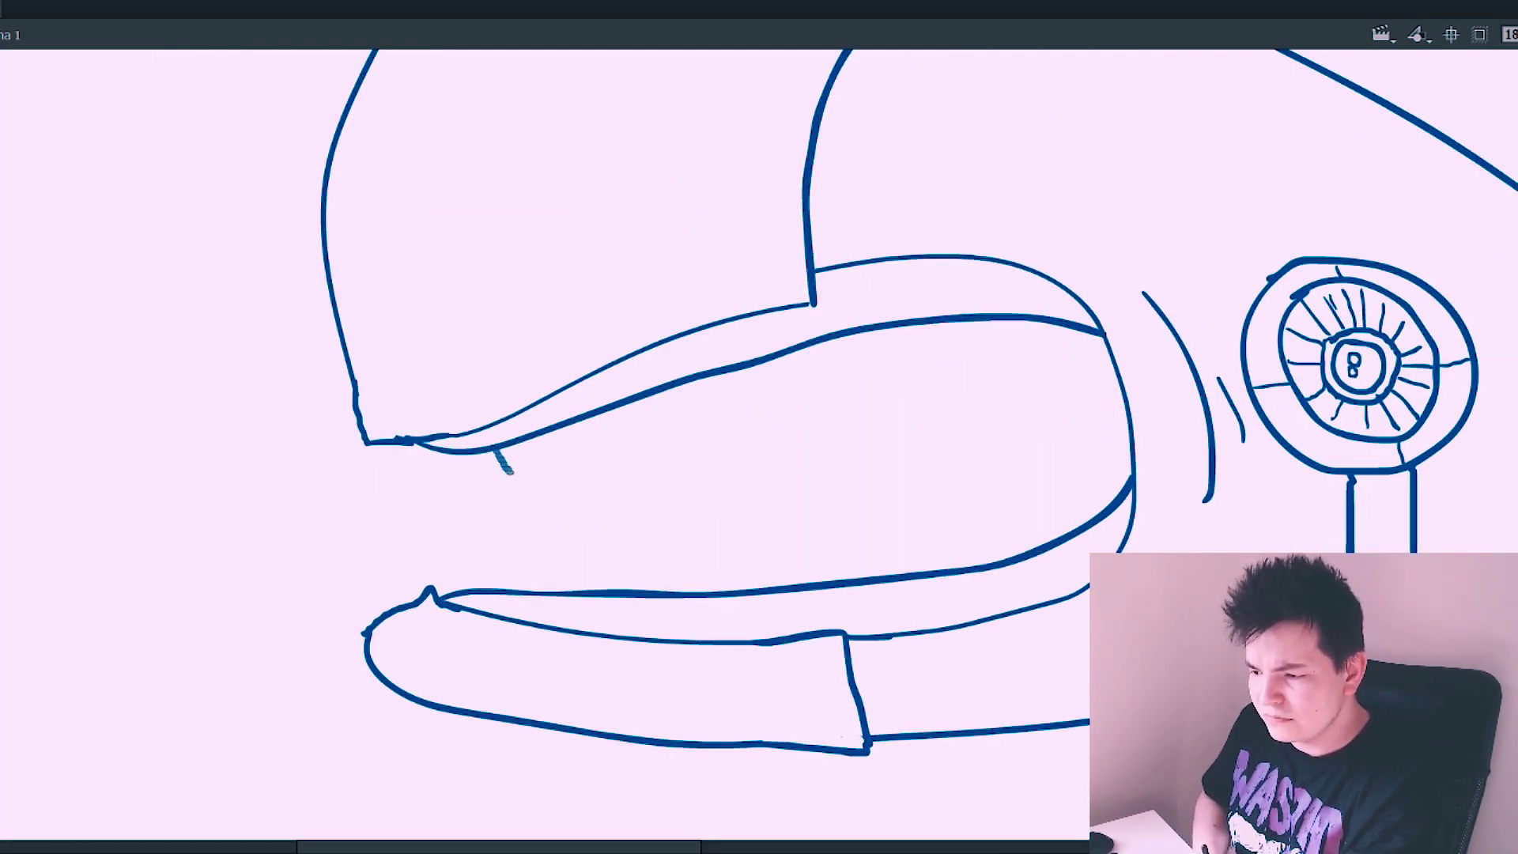
pyautogui.moveTo(585, 459); pyautogui.dragTo(619, 410)
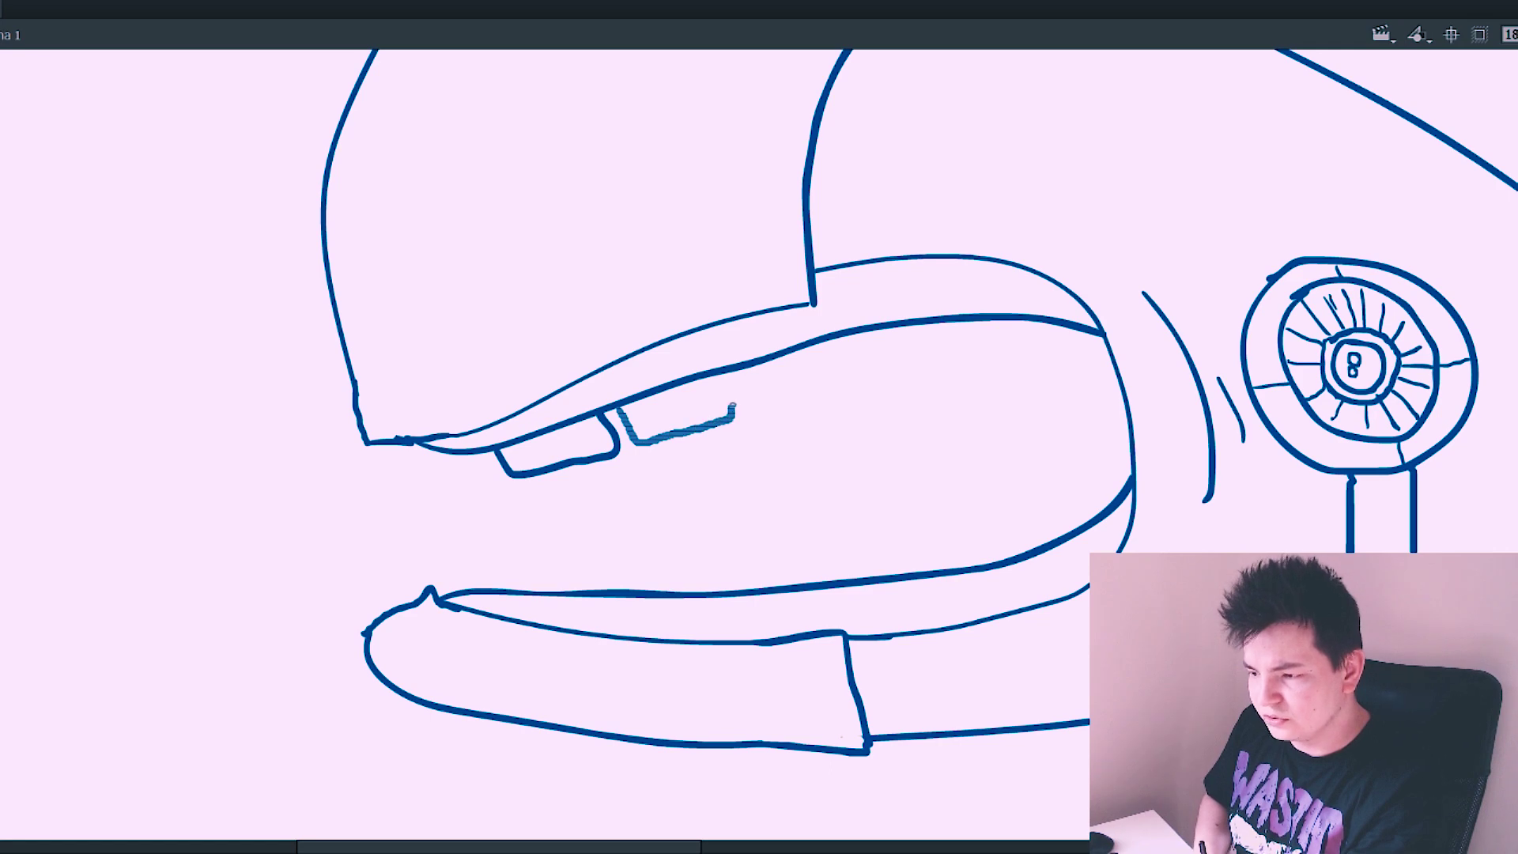
pyautogui.moveTo(733, 406)
pyautogui.mouseDown()
pyautogui.moveTo(726, 372)
pyautogui.moveTo(869, 337)
pyautogui.mouseUp()
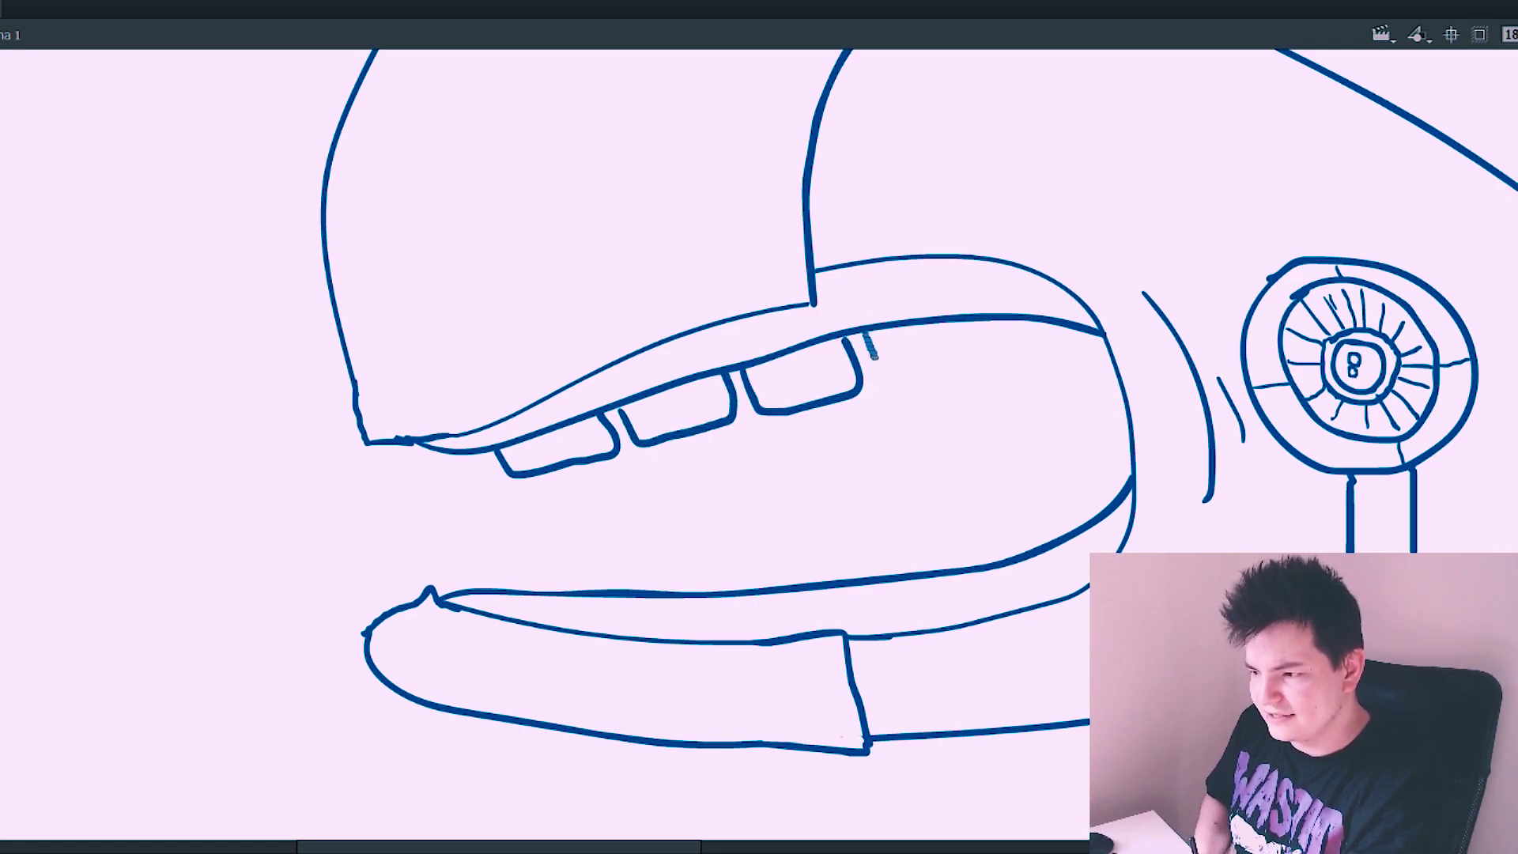
pyautogui.moveTo(998, 362); pyautogui.dragTo(1010, 321)
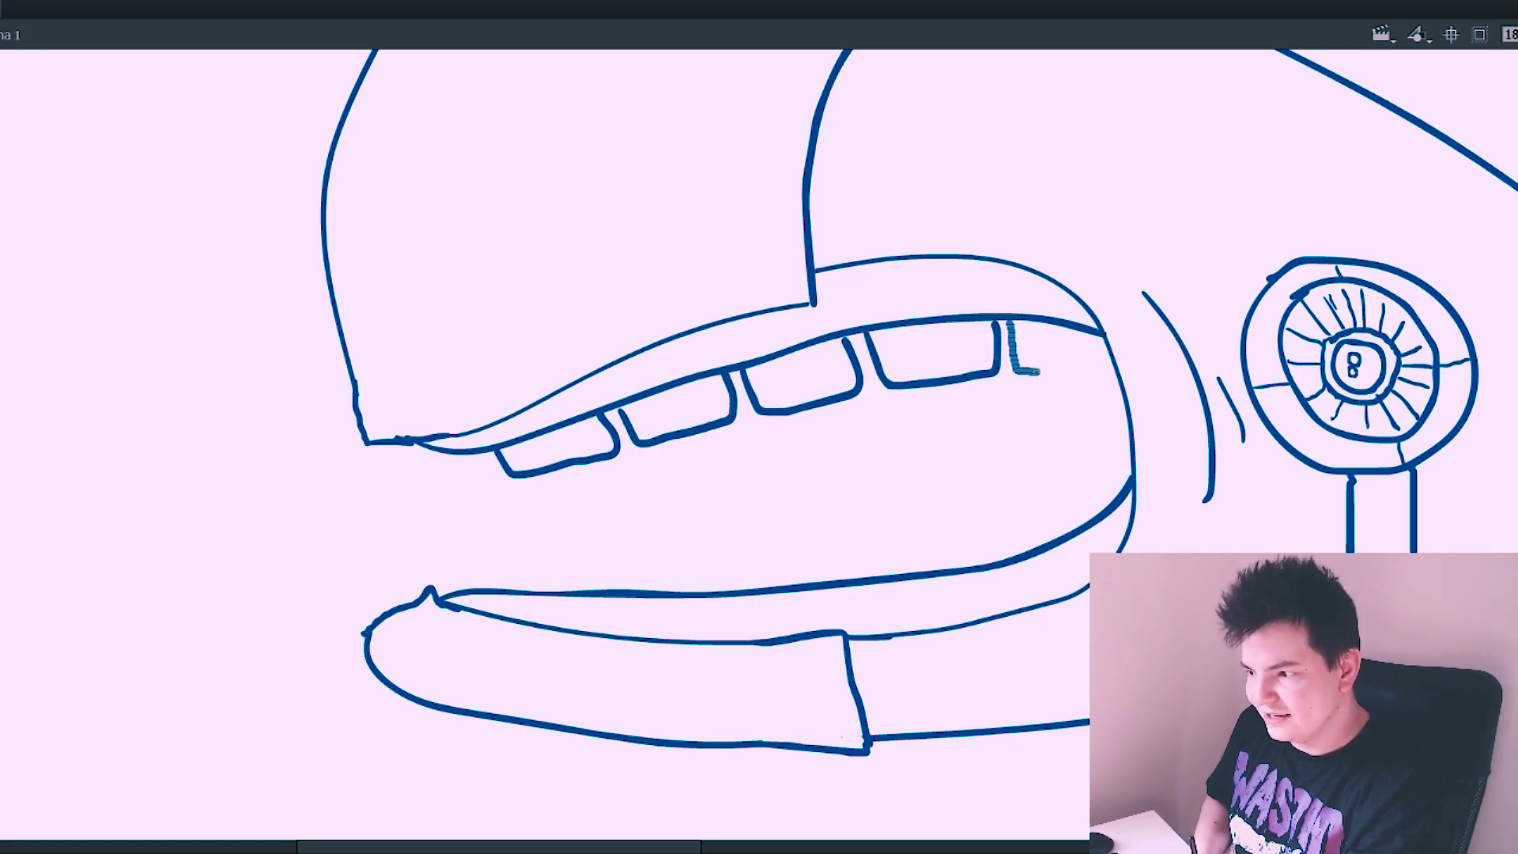
pyautogui.hotkey('ctrl', 'z')
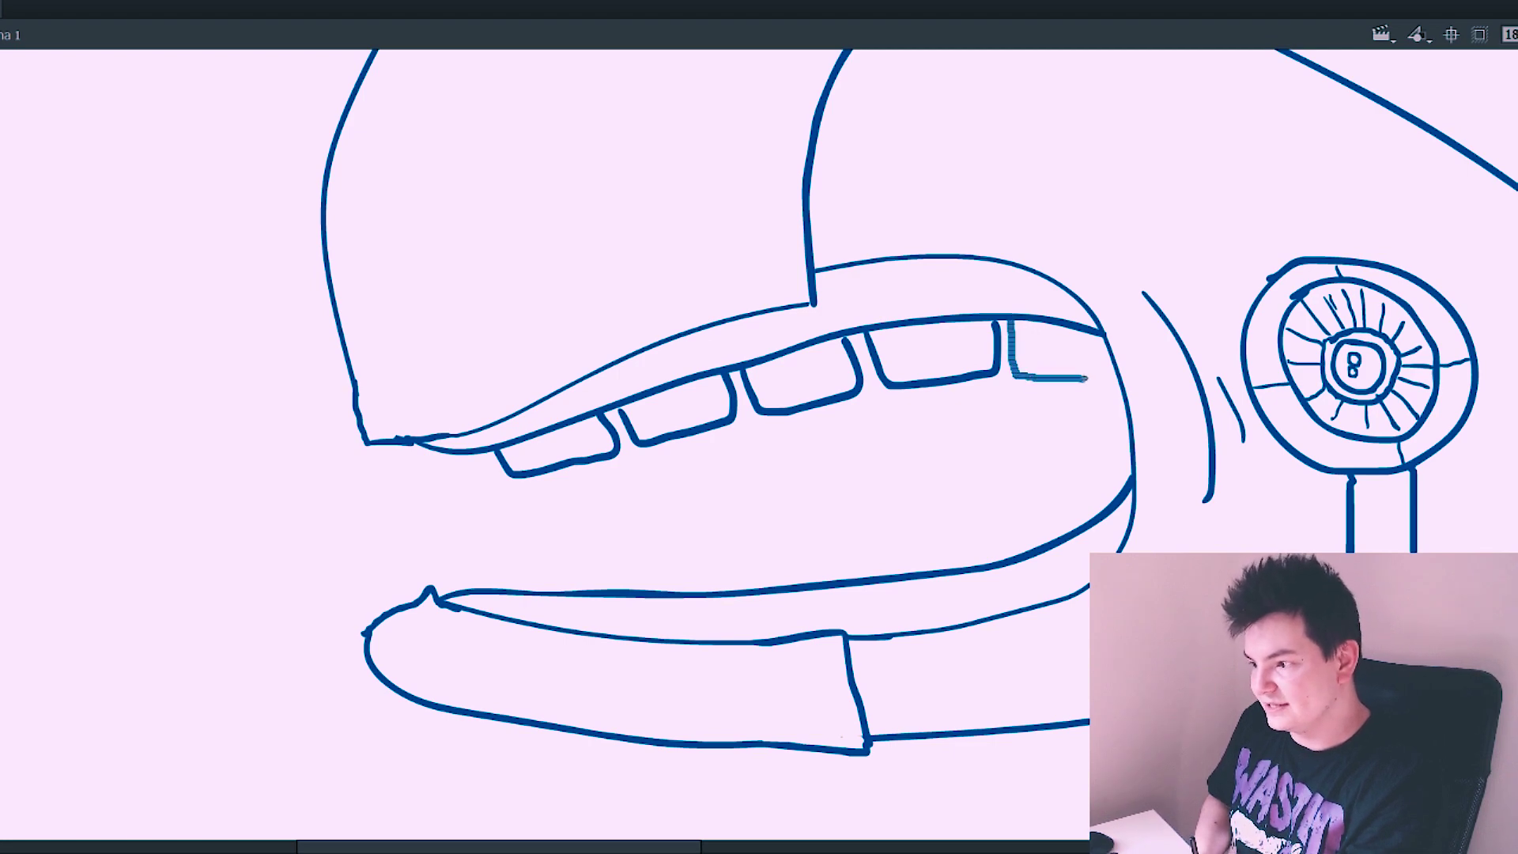
pyautogui.moveTo(1117, 383); pyautogui.dragTo(1119, 390)
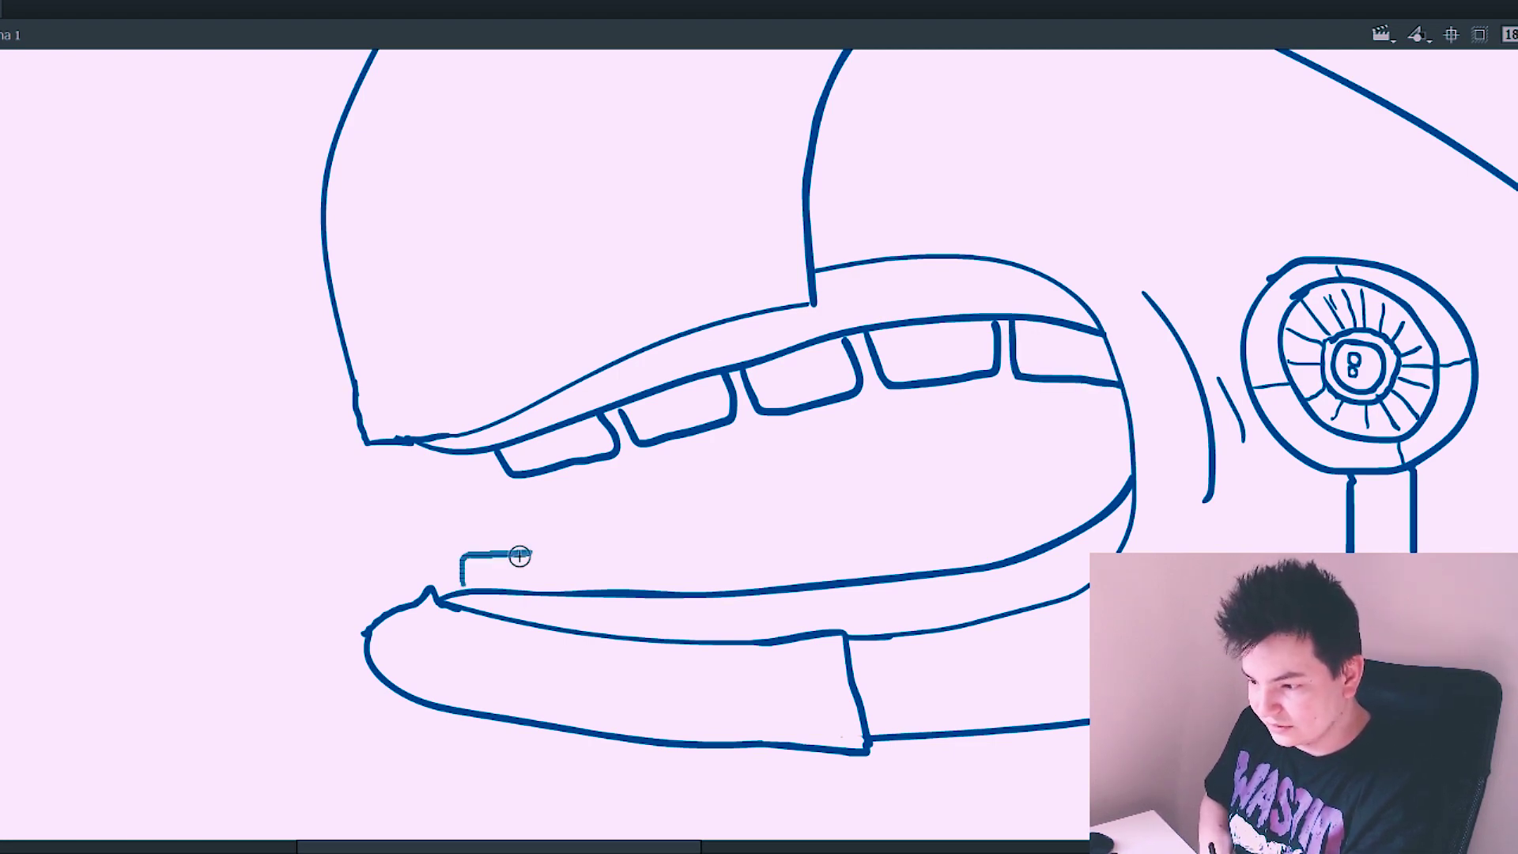
pyautogui.hotkey('ctrl', 'z')
# Step: Draw the lower teeth row with gum curves, then zoom out to the whole whale
pyautogui.moveTo(579, 561); pyautogui.dragTo(1127, 483)
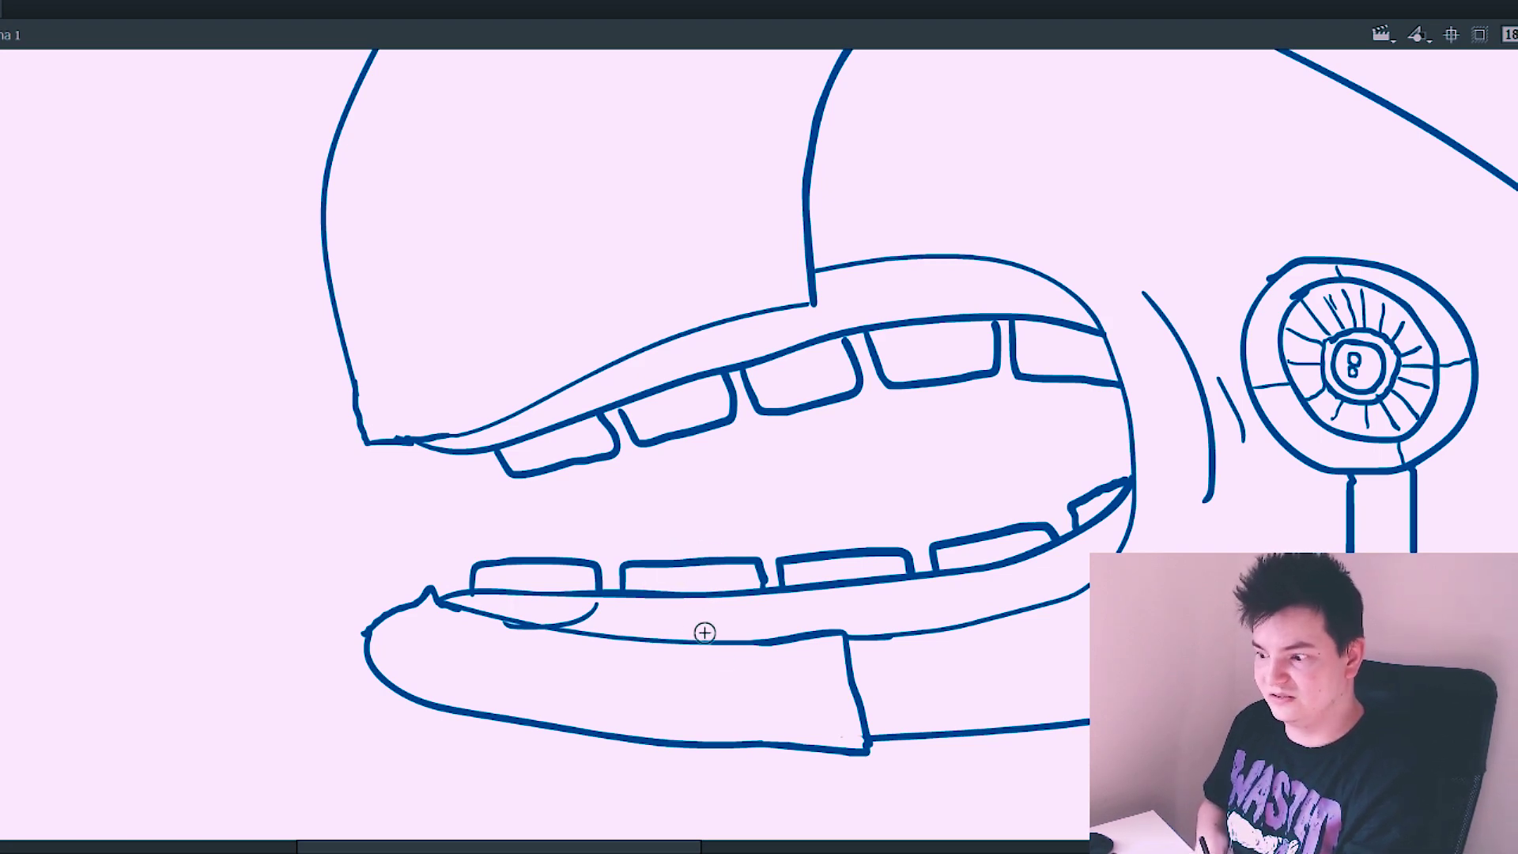
pyautogui.moveTo(648, 629); pyautogui.dragTo(763, 624)
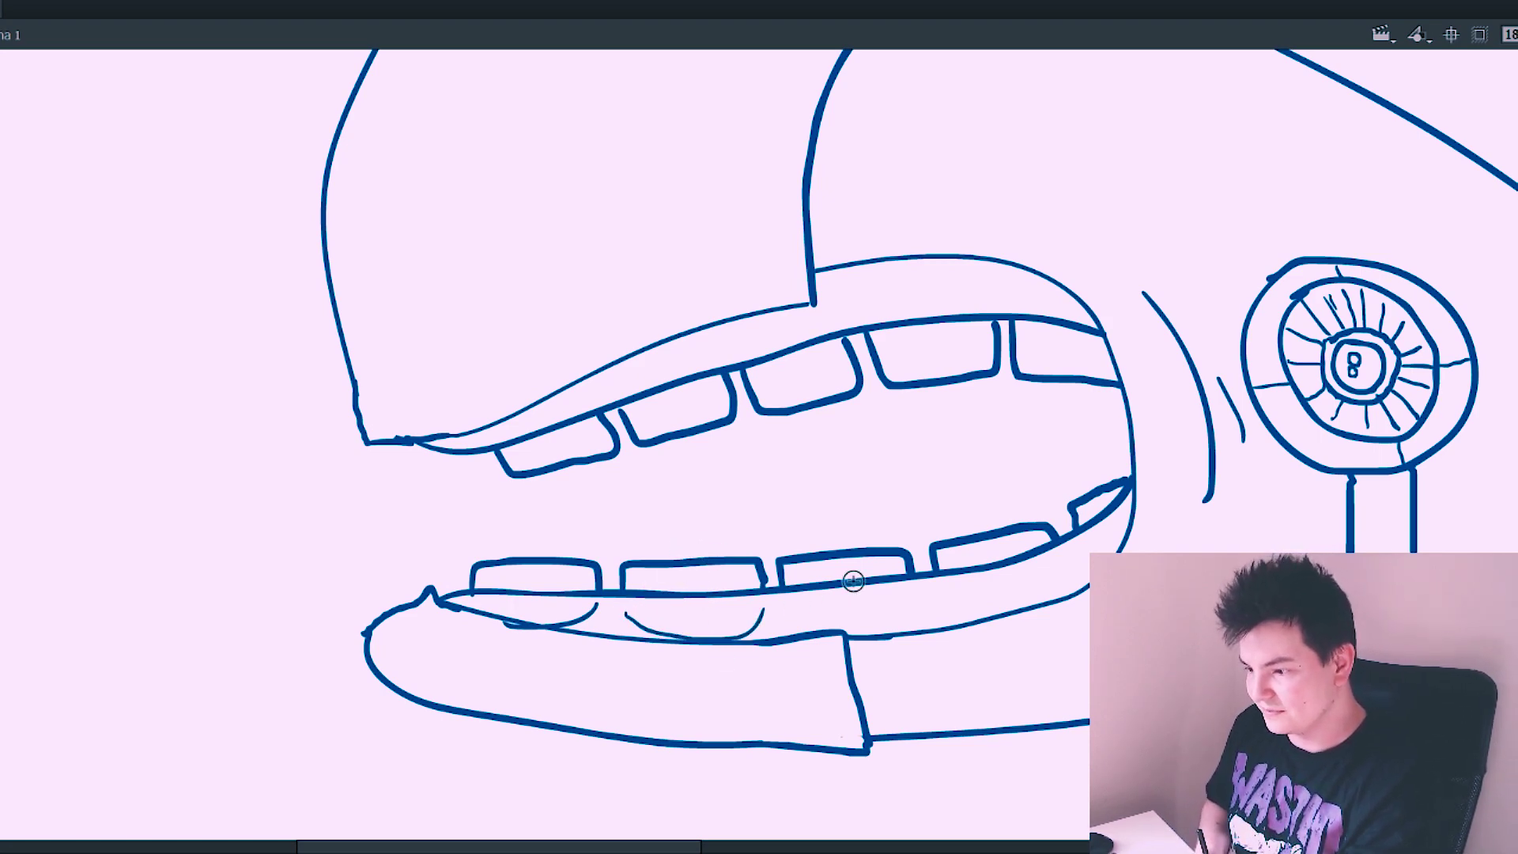
pyautogui.hotkey('ctrl', '-')
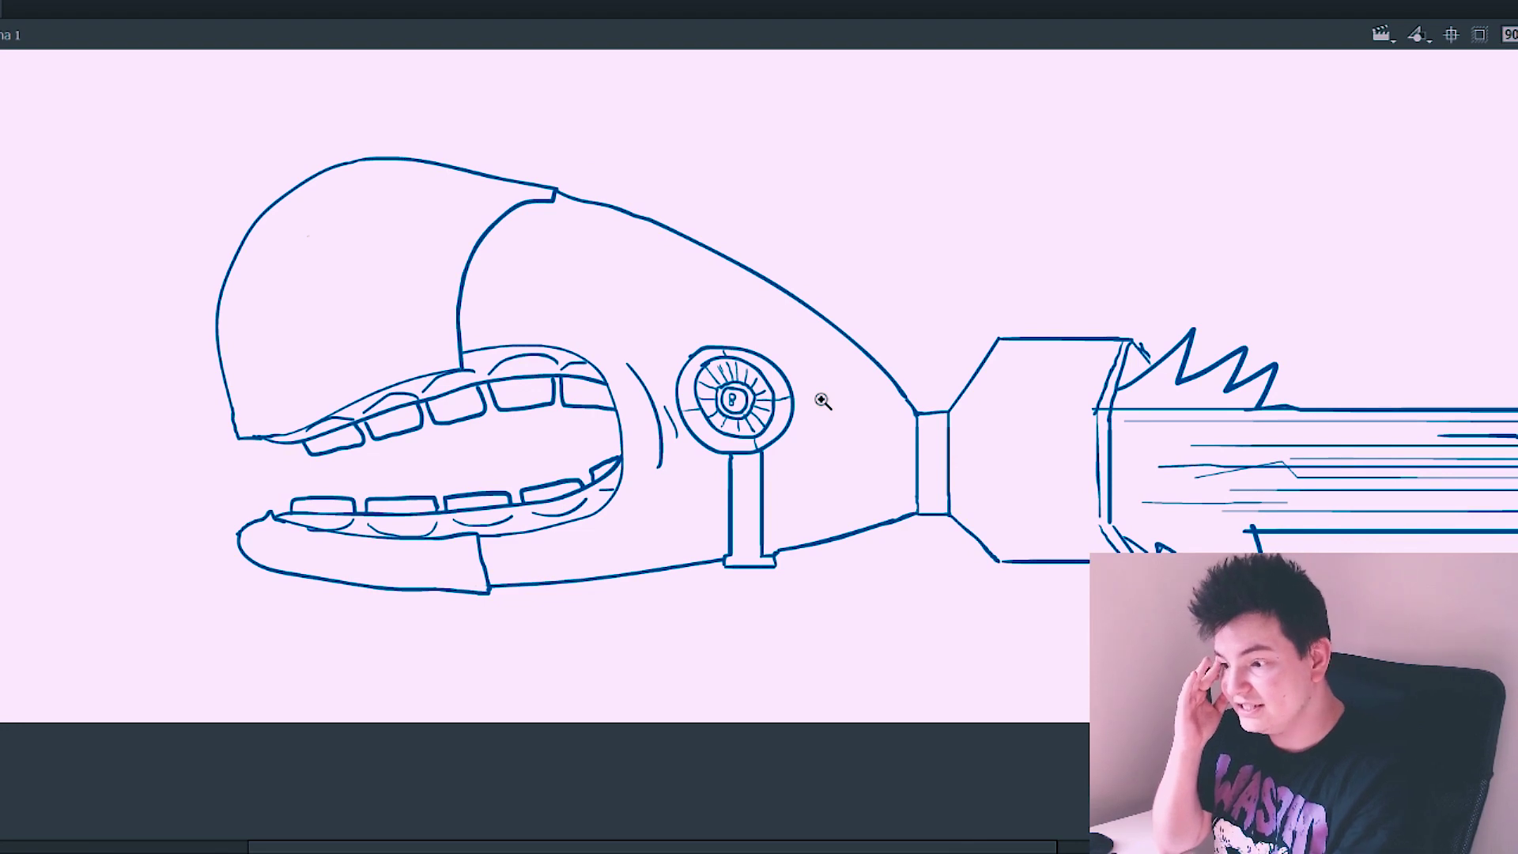
# Step: Erase part of the back outline and draw two armor plates behind the eye
pyautogui.scroll(5, 815, 475)
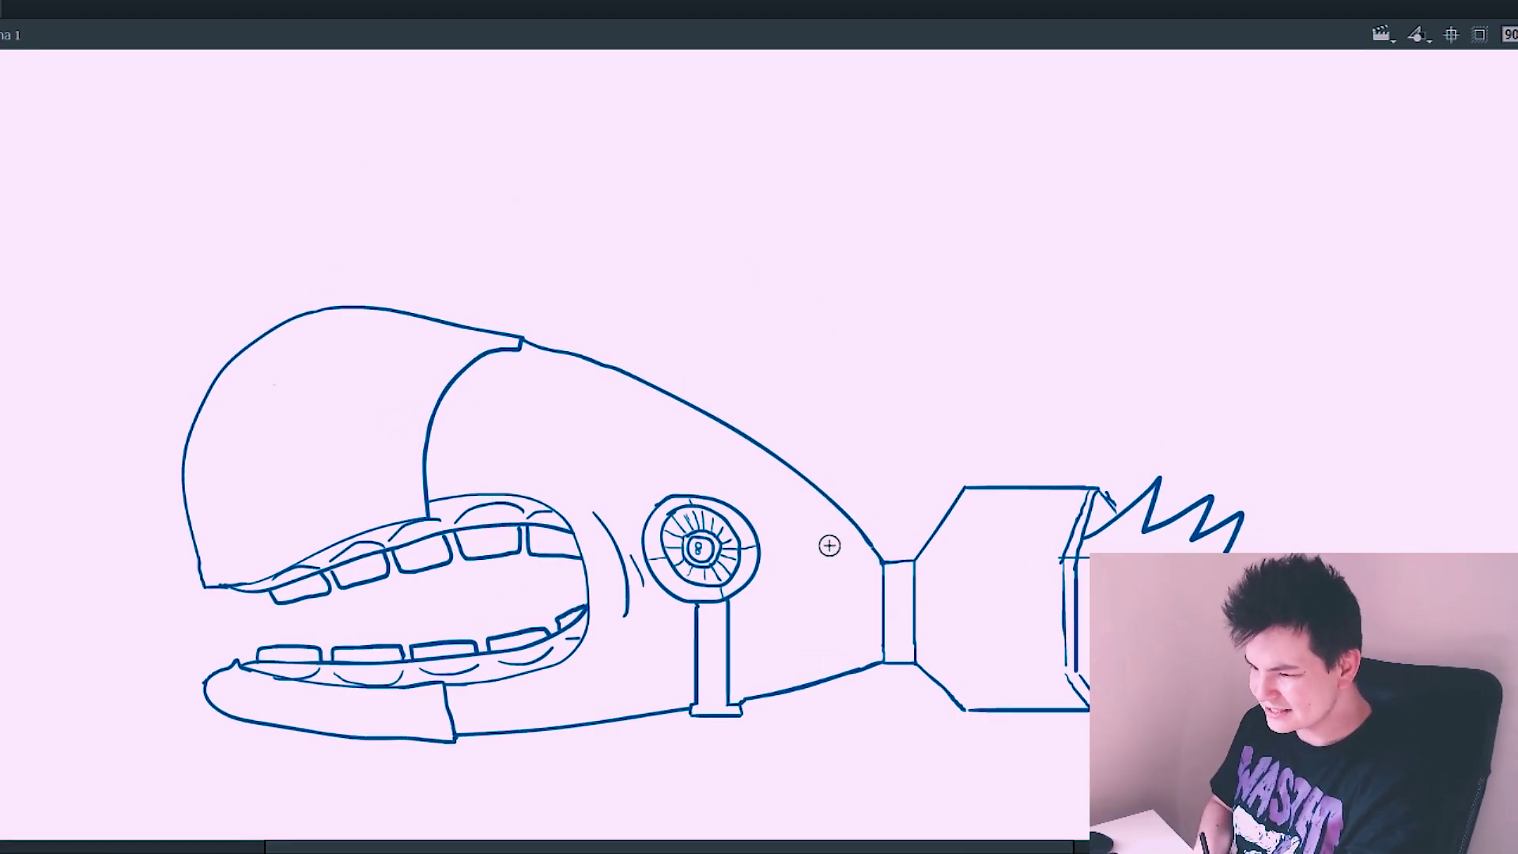
pyautogui.click(806, 572)
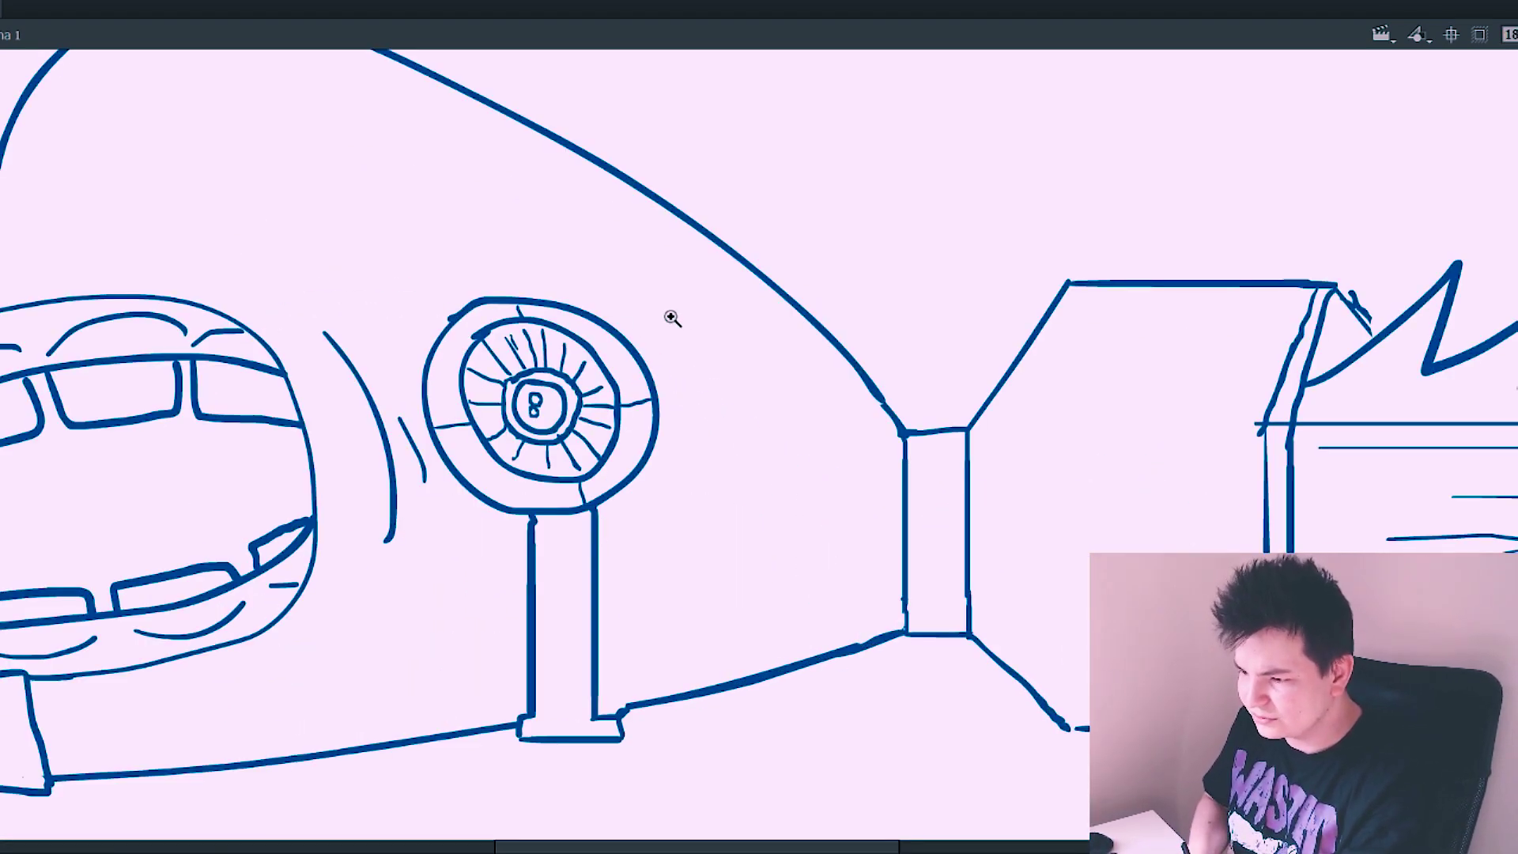
pyautogui.moveTo(642, 188); pyautogui.dragTo(562, 141)
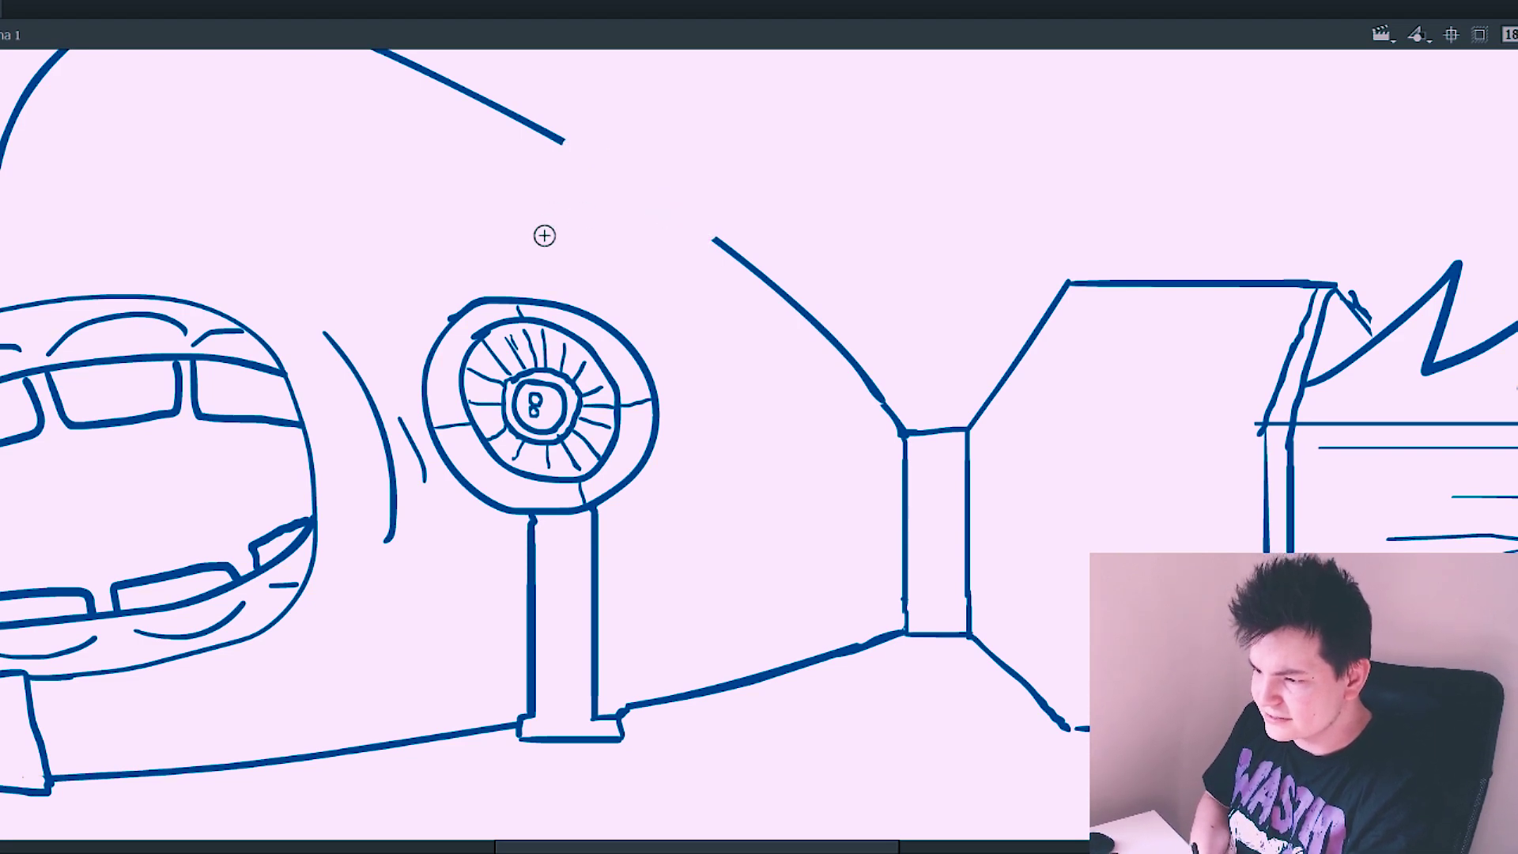
pyautogui.moveTo(508, 296); pyautogui.dragTo(632, 336)
pyautogui.moveTo(711, 217)
pyautogui.mouseDown()
pyautogui.moveTo(815, 308)
pyautogui.moveTo(747, 401)
pyautogui.mouseUp()
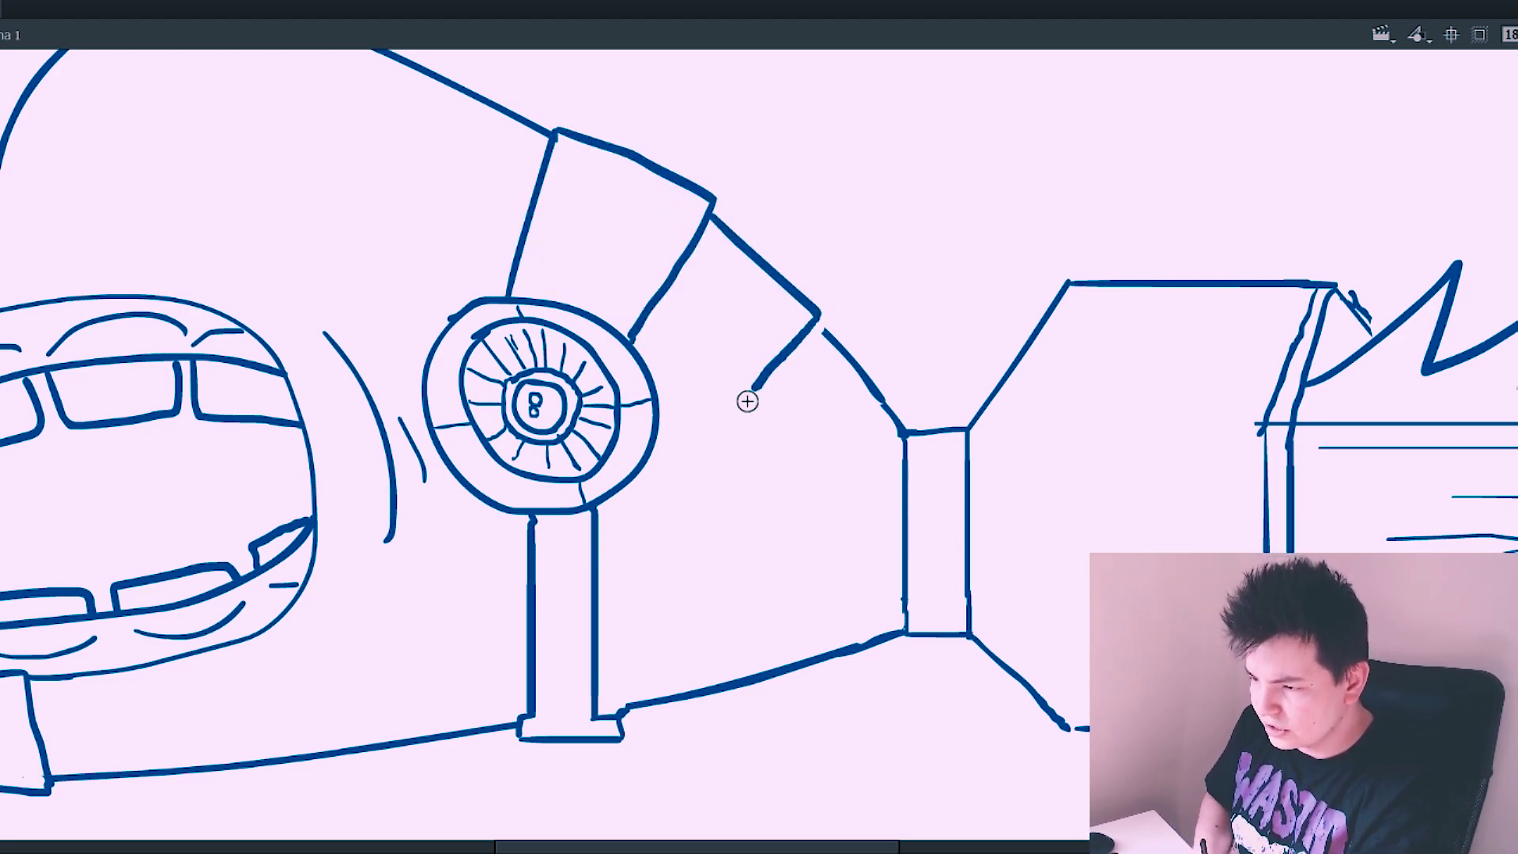
# Step: Draw curving tubes and a U-shaped pipe winding around the eye post toward the connector
pyautogui.moveTo(746, 497)
pyautogui.mouseDown()
pyautogui.moveTo(694, 514)
pyautogui.moveTo(660, 407)
pyautogui.mouseUp()
pyautogui.moveTo(755, 486); pyautogui.dragTo(869, 636)
pyautogui.moveTo(625, 544); pyautogui.dragTo(600, 558)
pyautogui.moveTo(526, 569); pyautogui.dragTo(435, 473)
pyautogui.moveTo(446, 469); pyautogui.dragTo(389, 563)
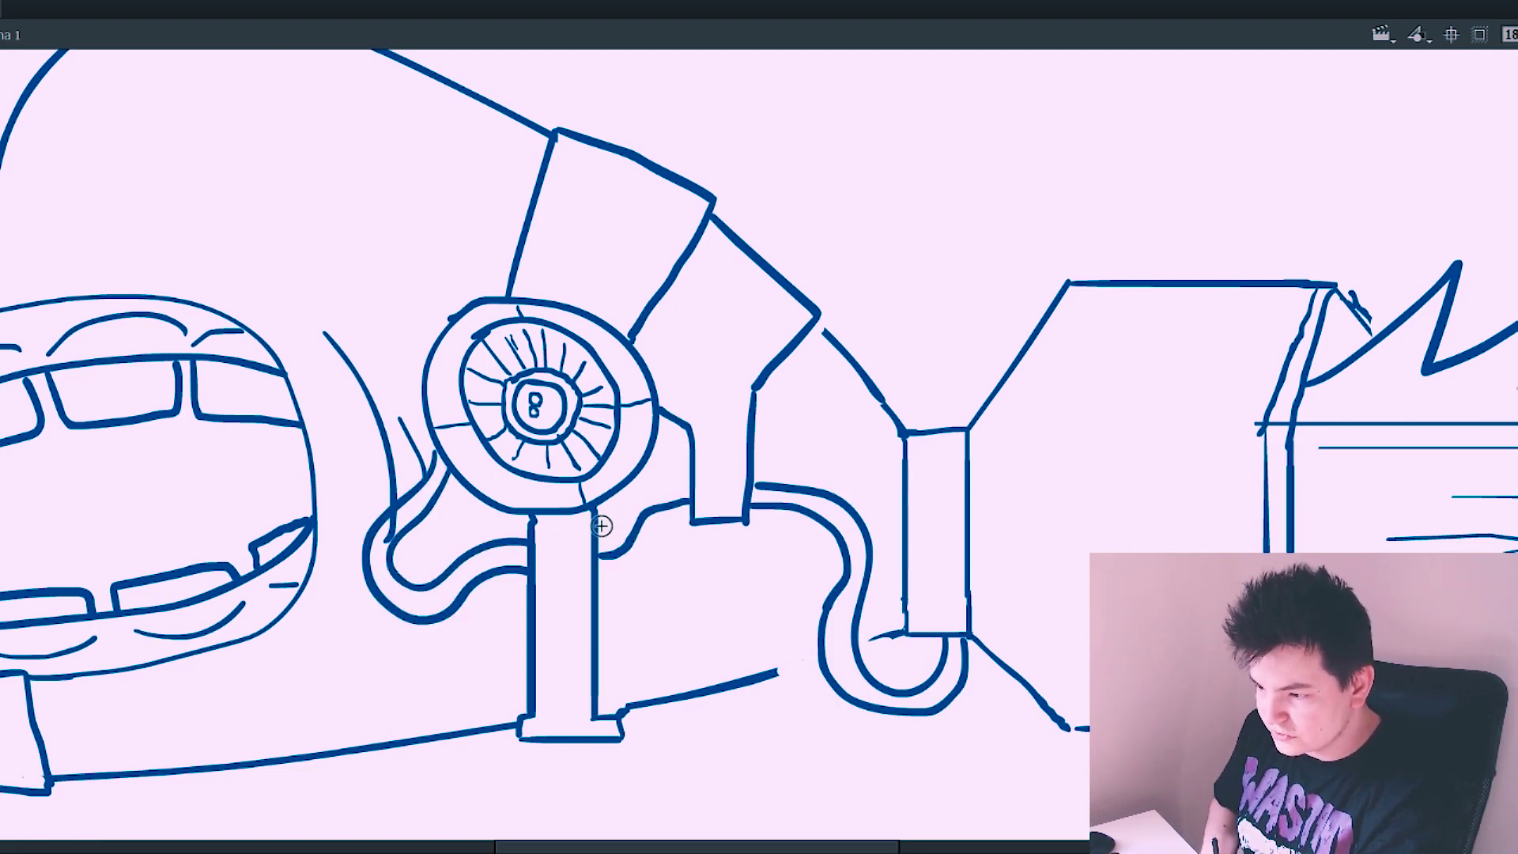
pyautogui.moveTo(688, 472); pyautogui.dragTo(697, 473)
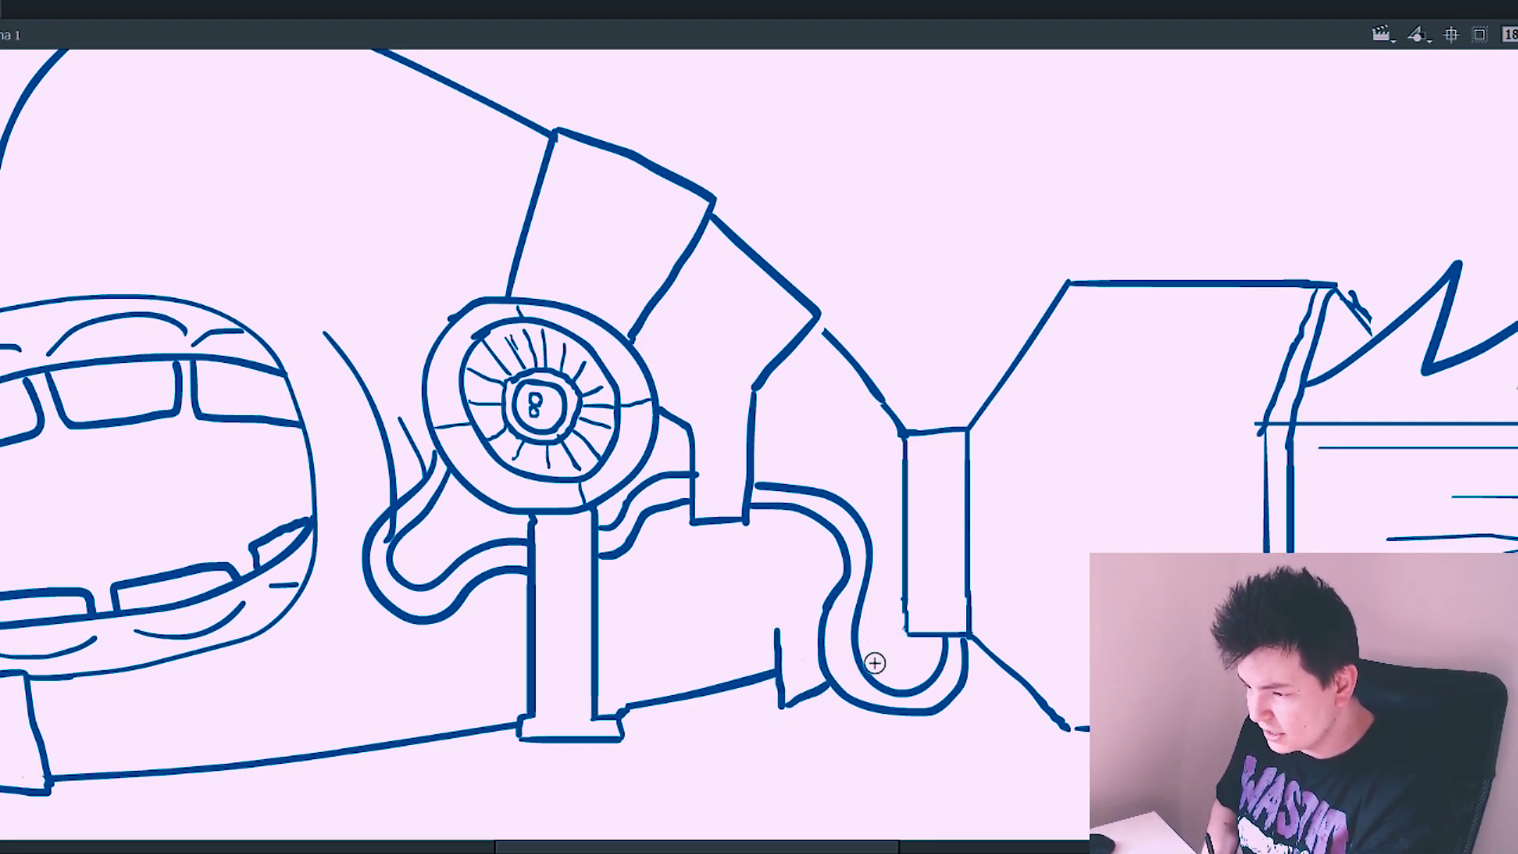
pyautogui.hotkey('shift', 'm')
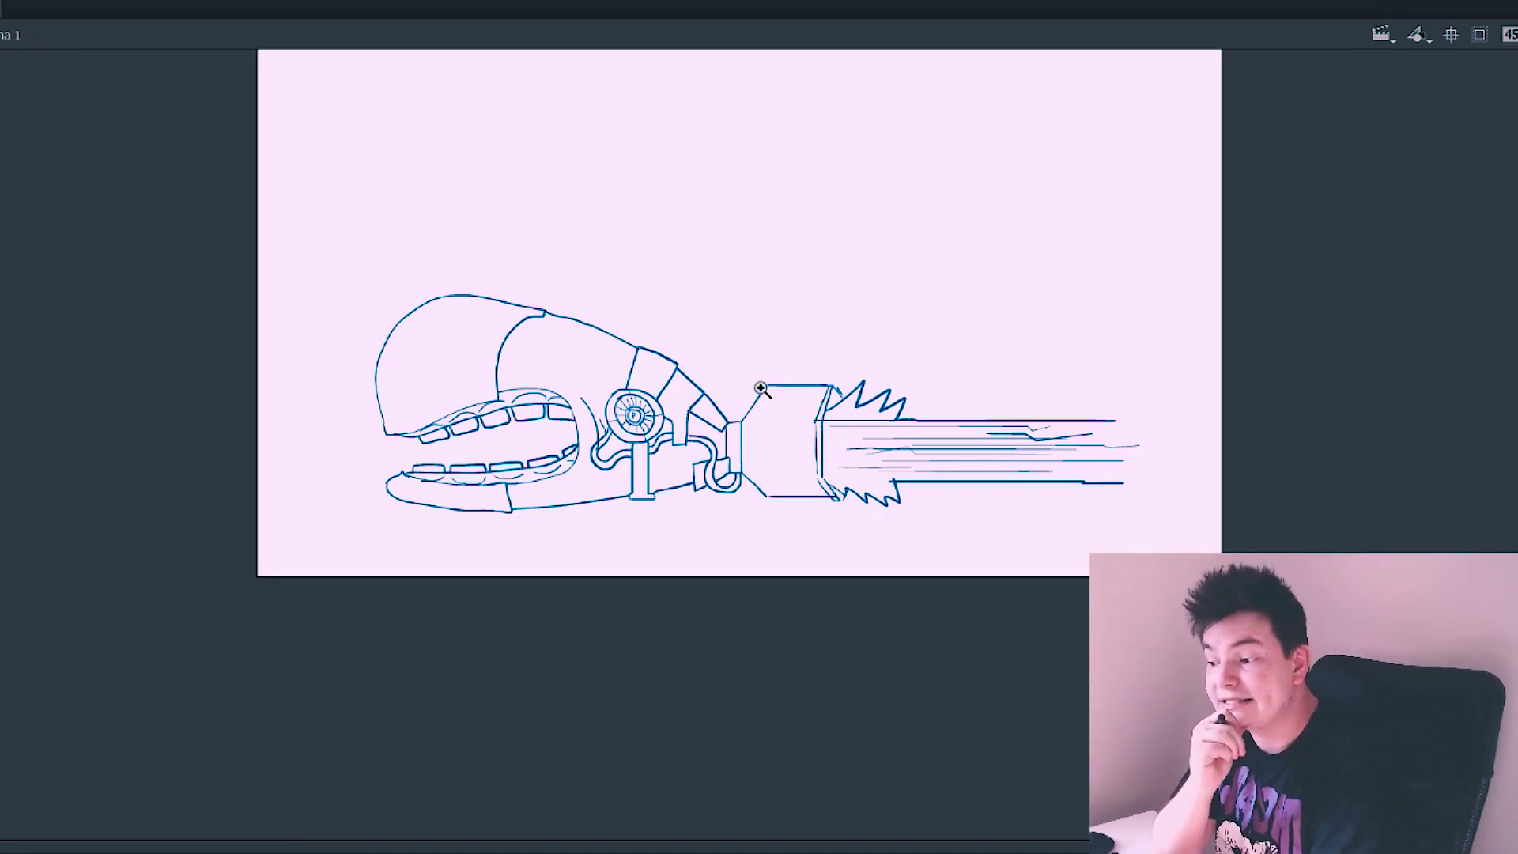
# Step: Brush a bumpy tongue inside the open mouth, then zoom out and recentre the whole whale
pyautogui.press('2')
pyautogui.moveTo(905, 447)
pyautogui.mouseDown()
pyautogui.moveTo(777, 488)
pyautogui.moveTo(688, 474)
pyautogui.moveTo(748, 452)
pyautogui.moveTo(970, 520)
pyautogui.moveTo(1052, 494)
pyautogui.moveTo(1043, 458)
pyautogui.moveTo(1095, 472)
pyautogui.mouseUp()
pyautogui.press('2')
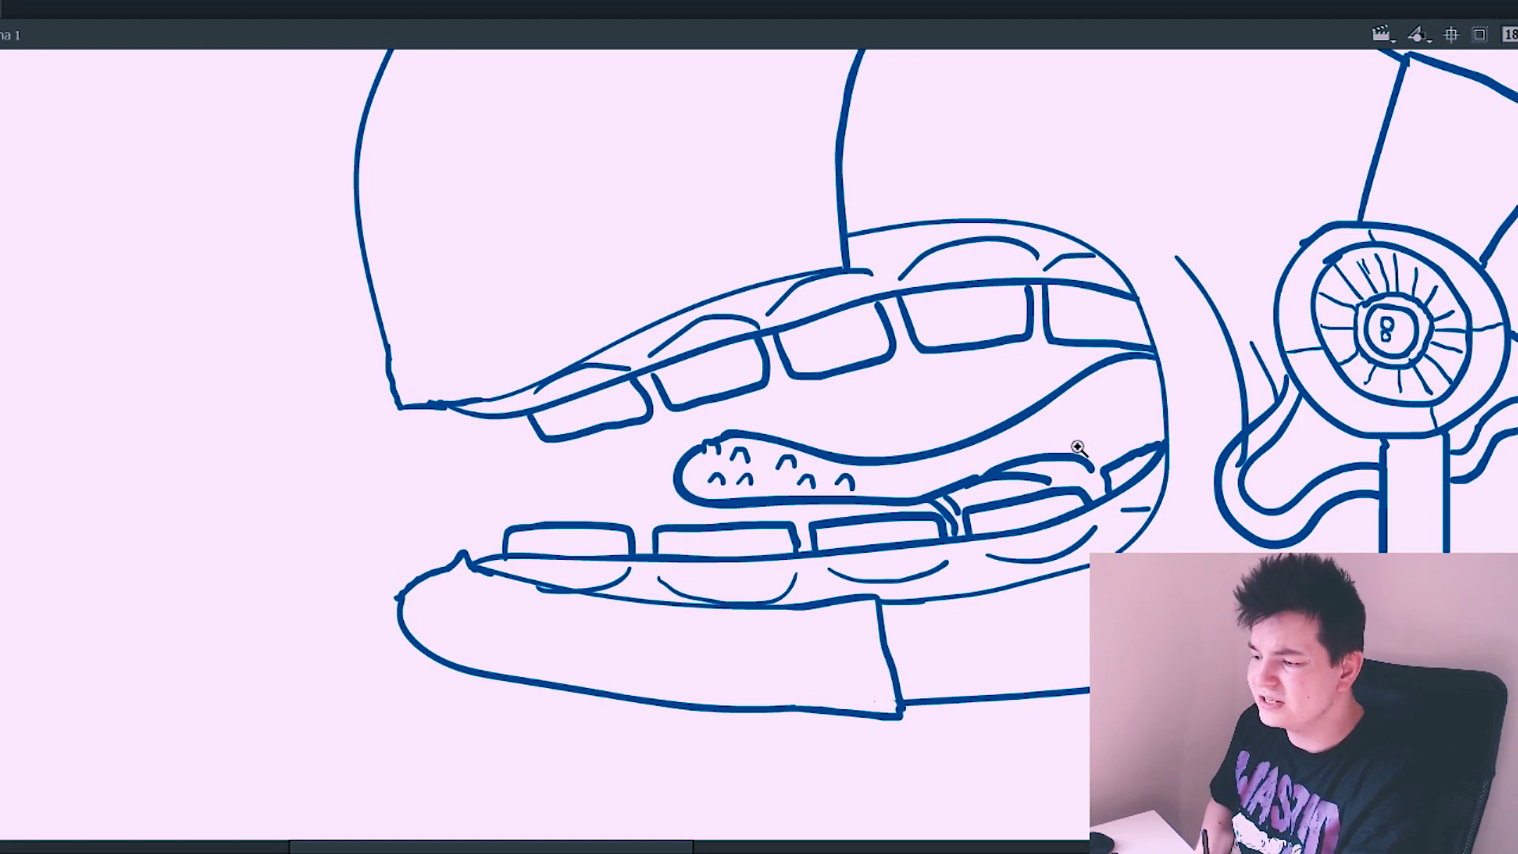
pyautogui.keyDown('alt'); pyautogui.click(1090, 449); pyautogui.keyUp('alt')
pyautogui.moveTo(980, 462); pyautogui.dragTo(691, 580)
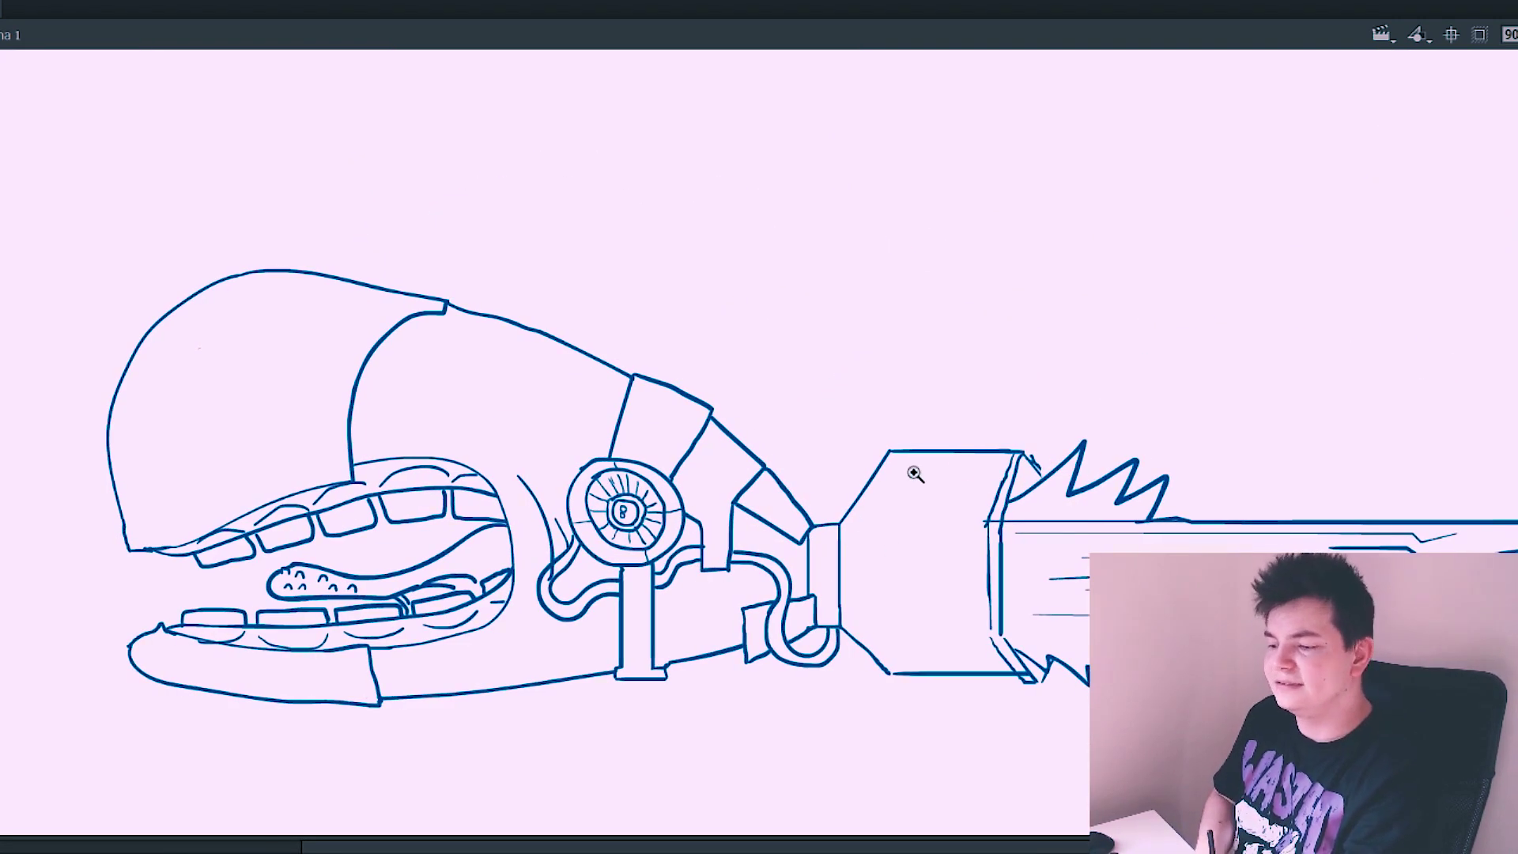